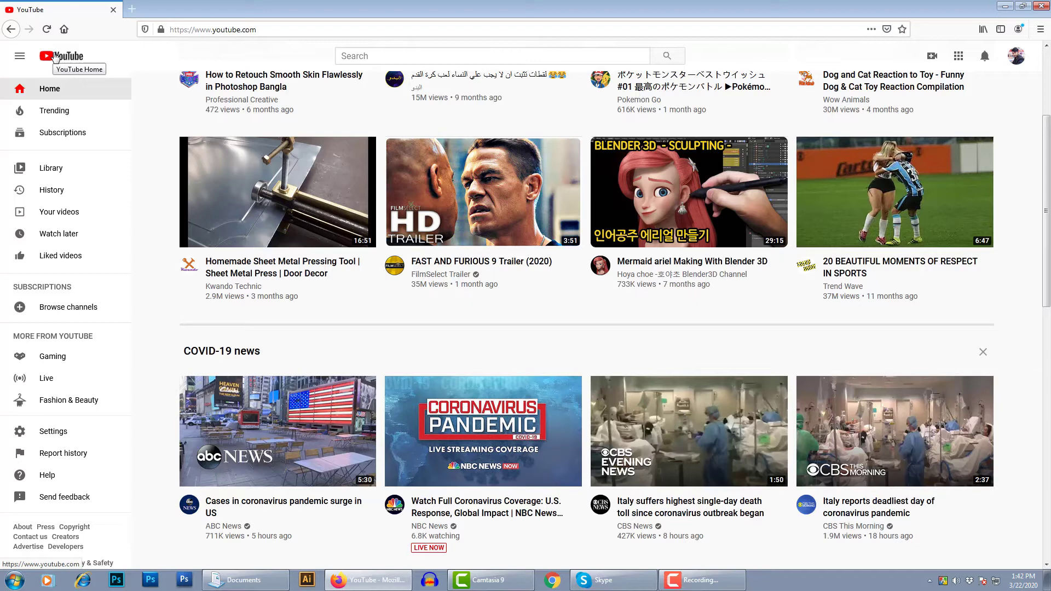
# Find the Professional Creative channel, subscribe, and set notifications to All.
pyautogui.click(359, 61)
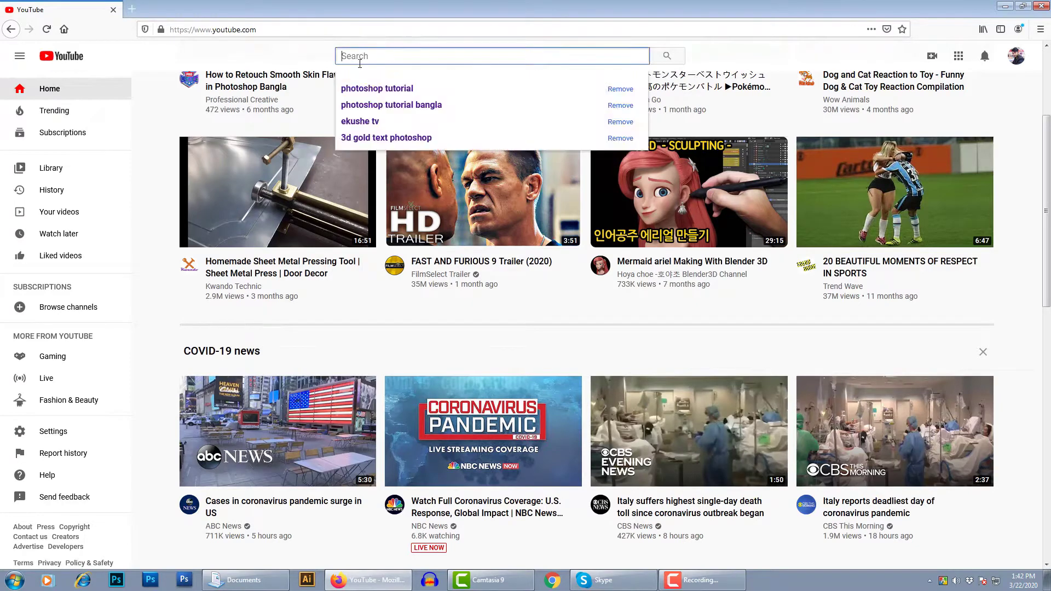
pyautogui.write('professional c')
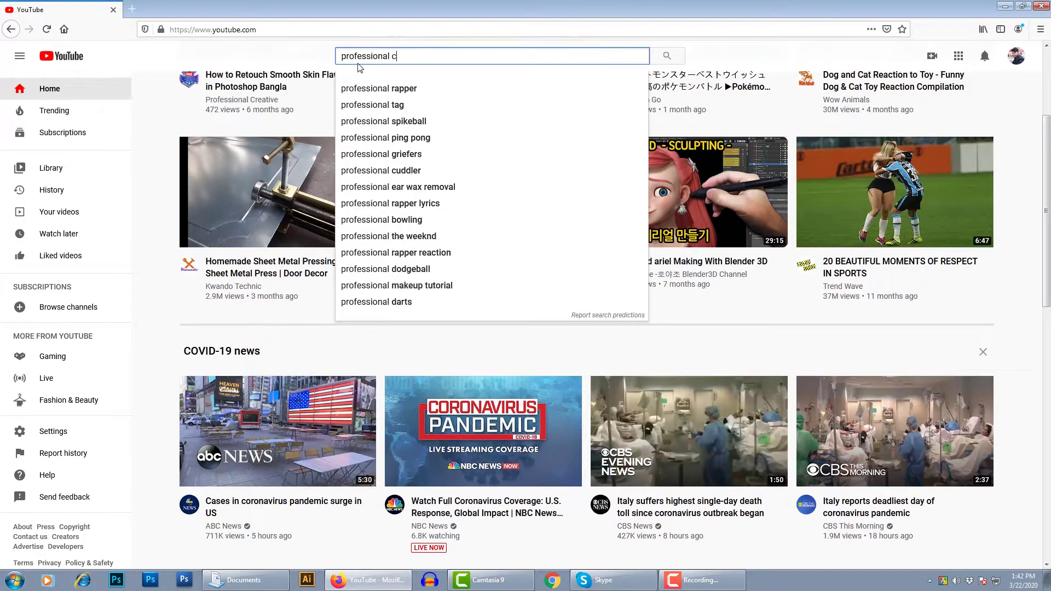
pyautogui.write('reative')
pyautogui.press('Return')
pyautogui.click(383, 124)
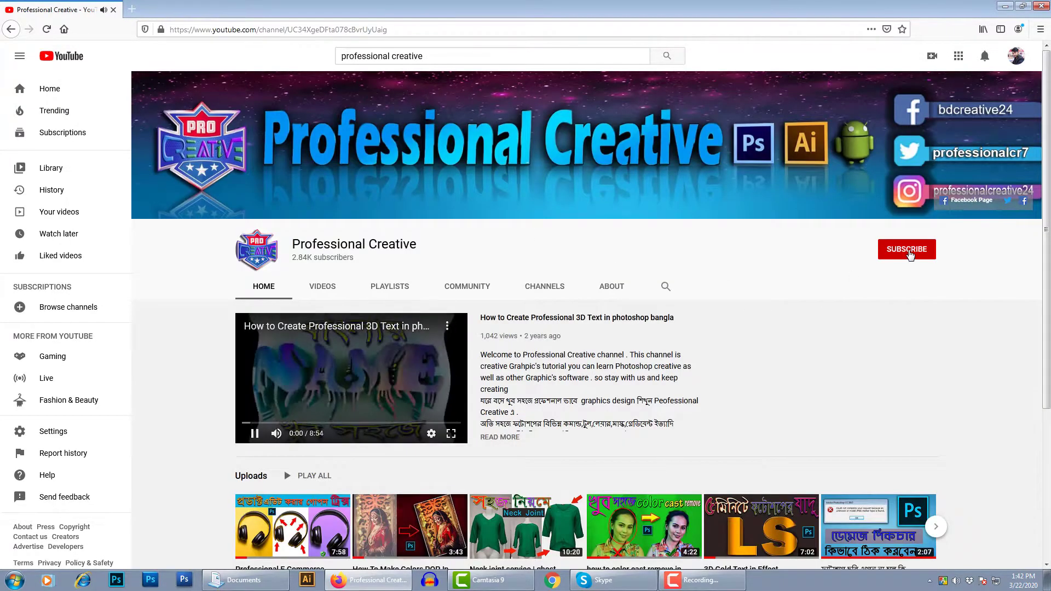
pyautogui.click(909, 253)
pyautogui.click(925, 251)
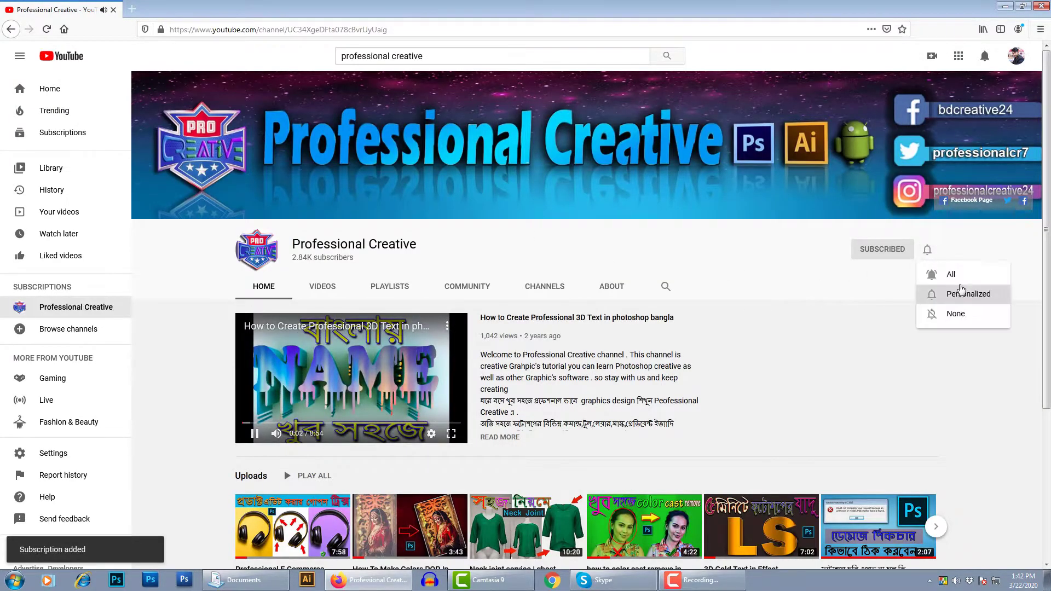
pyautogui.click(952, 275)
# Show the channel's VIDEOS list scrolled all the way to the bottom.
pyautogui.click(323, 286)
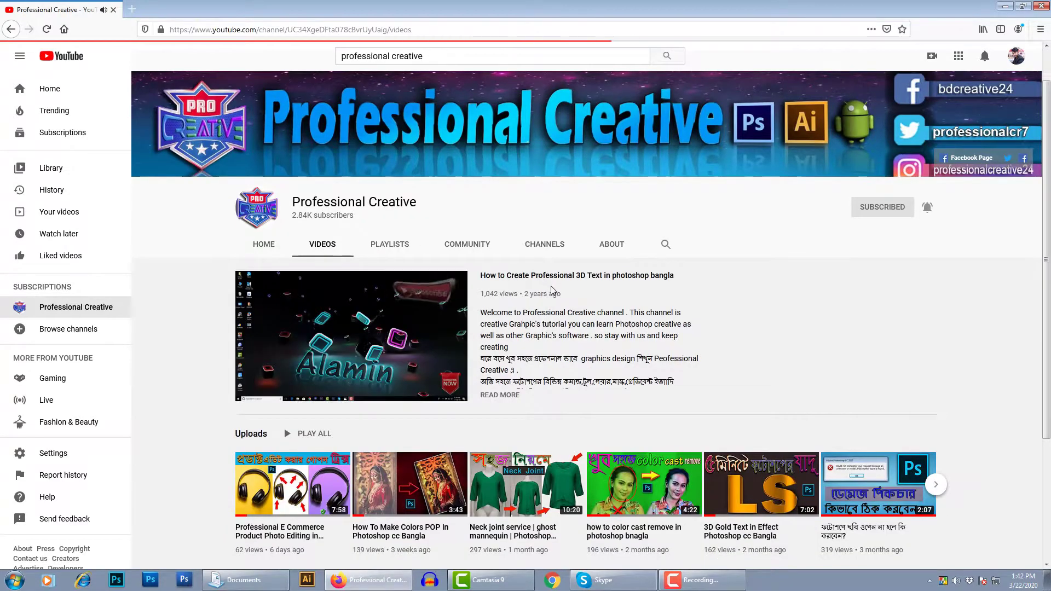
pyautogui.scroll(-2, 555, 294)
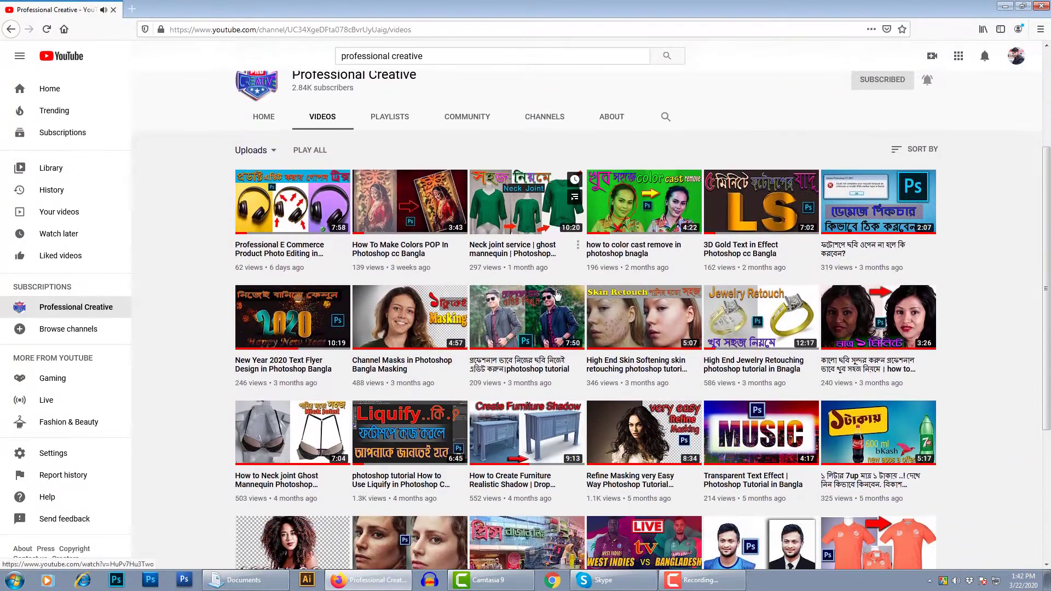
pyautogui.scroll(-1, 556, 294)
pyautogui.scroll(-2, 556, 294)
pyautogui.scroll(-2, 1049, 370)
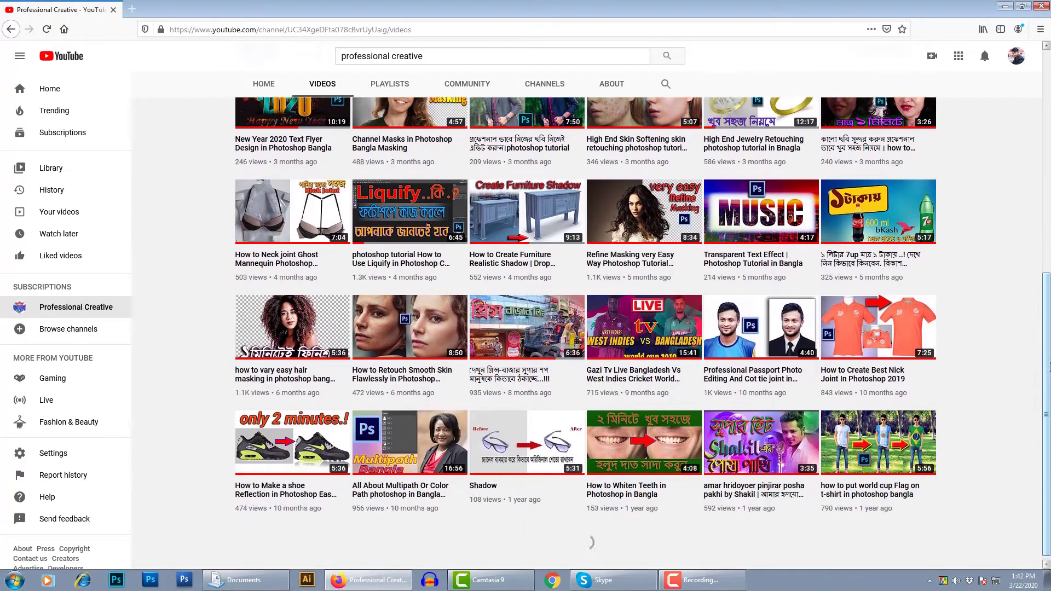
pyautogui.scroll(-2, 1049, 370)
pyautogui.scroll(-2, 1049, 370)
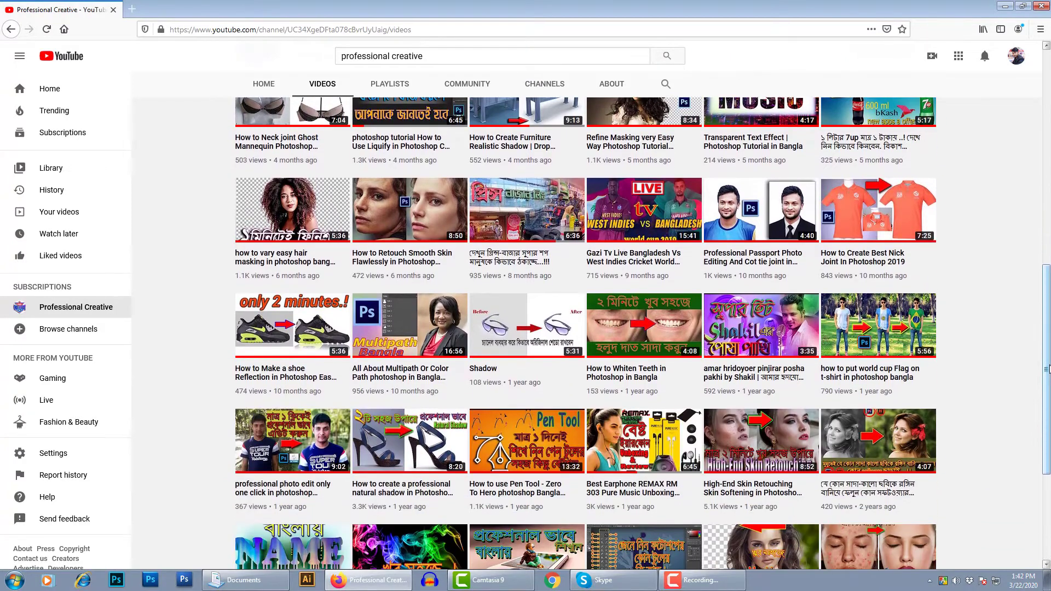
pyautogui.scroll(-2, 1049, 370)
pyautogui.scroll(-1, 1049, 370)
pyautogui.scroll(-1, 1049, 370)
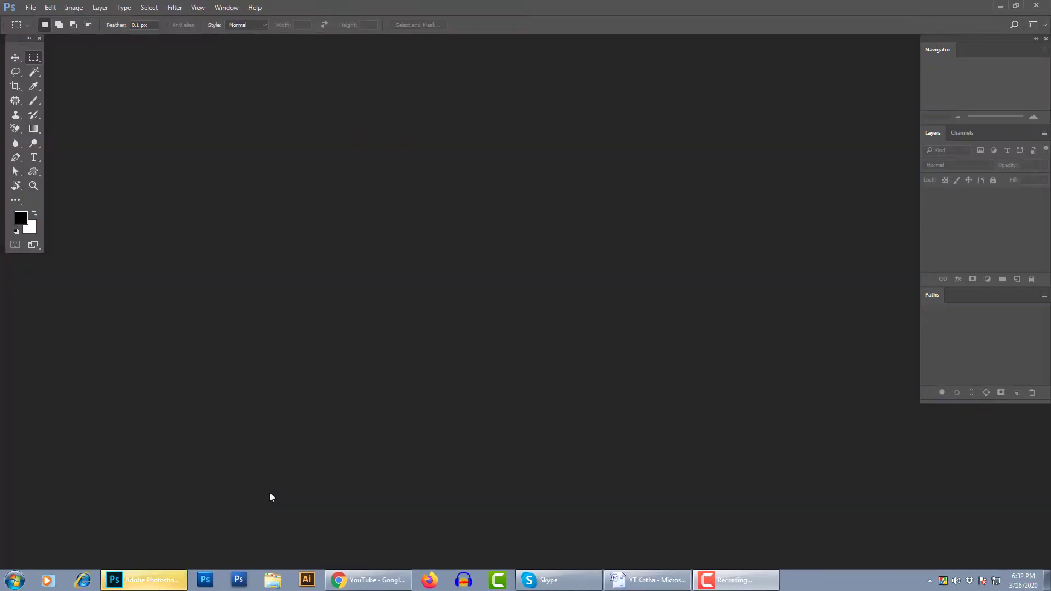
# Open the tree photo full-screen in Photoshop and duplicate Background as Layer 1.
pyautogui.press('super+d')
pyautogui.moveTo(61, 328)
pyautogui.mouseDown()
pyautogui.moveTo(149, 584)
pyautogui.moveTo(471, 309)
pyautogui.mouseUp()
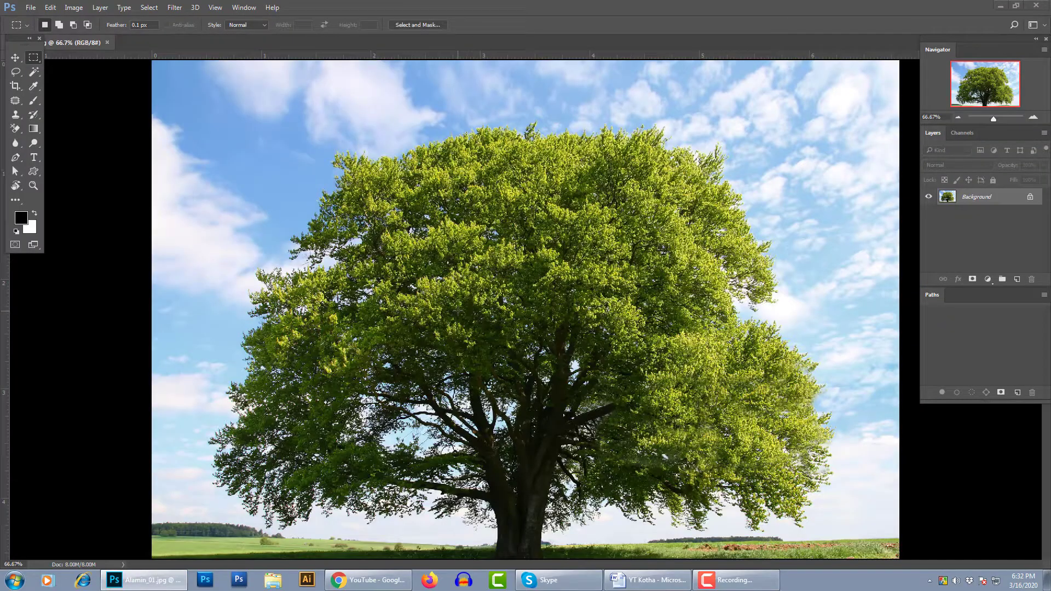
pyautogui.press('j')
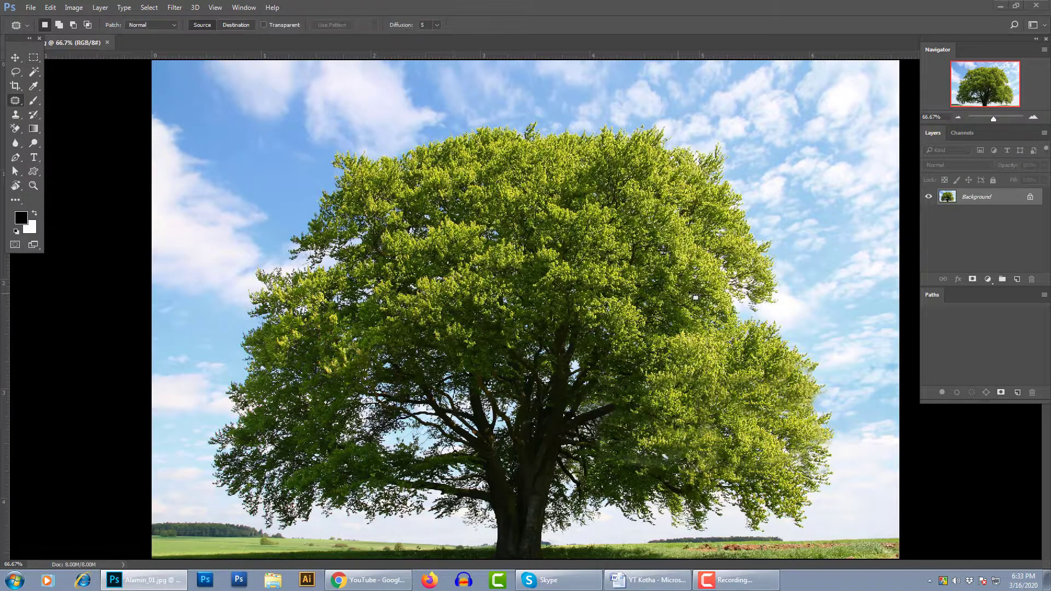
pyautogui.press('f')
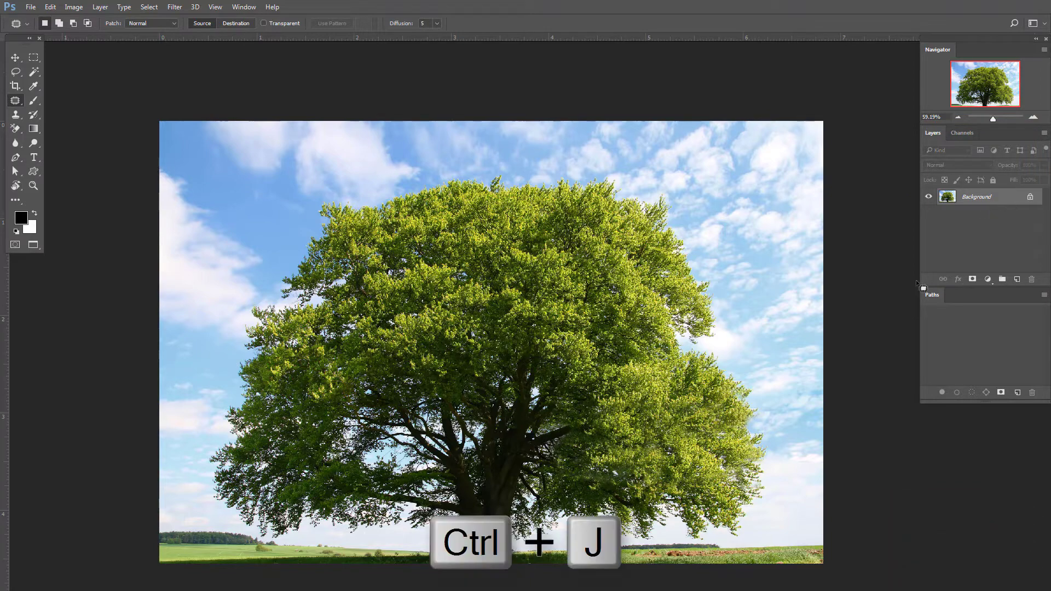
pyautogui.hotkey('ctrl', 'j')
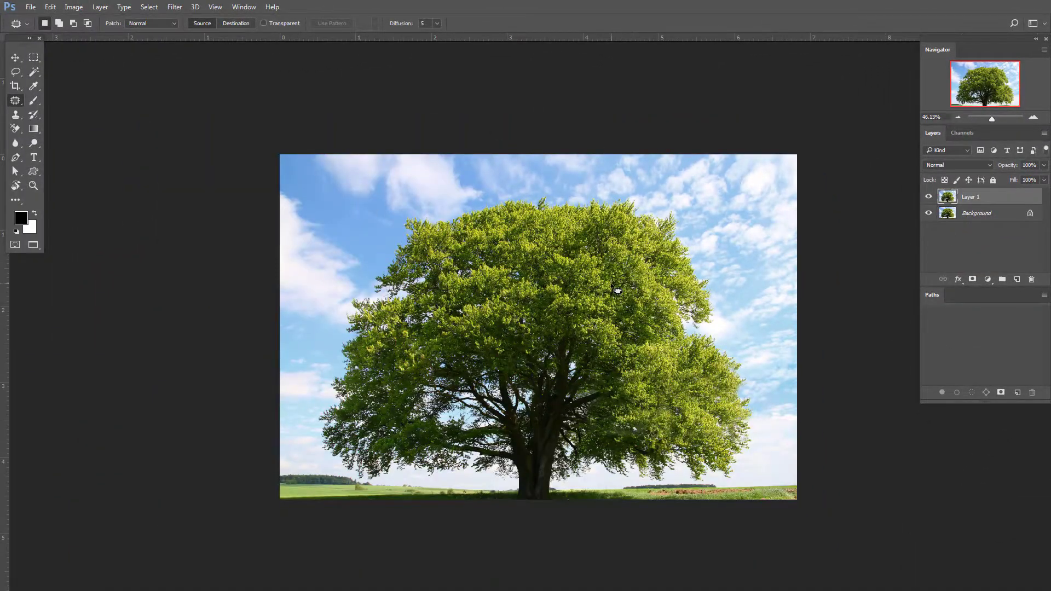
pyautogui.scroll(2, 618, 291)
# Select the Background Eraser Tool from the Eraser tool flyout.
pyautogui.click(13, 129)
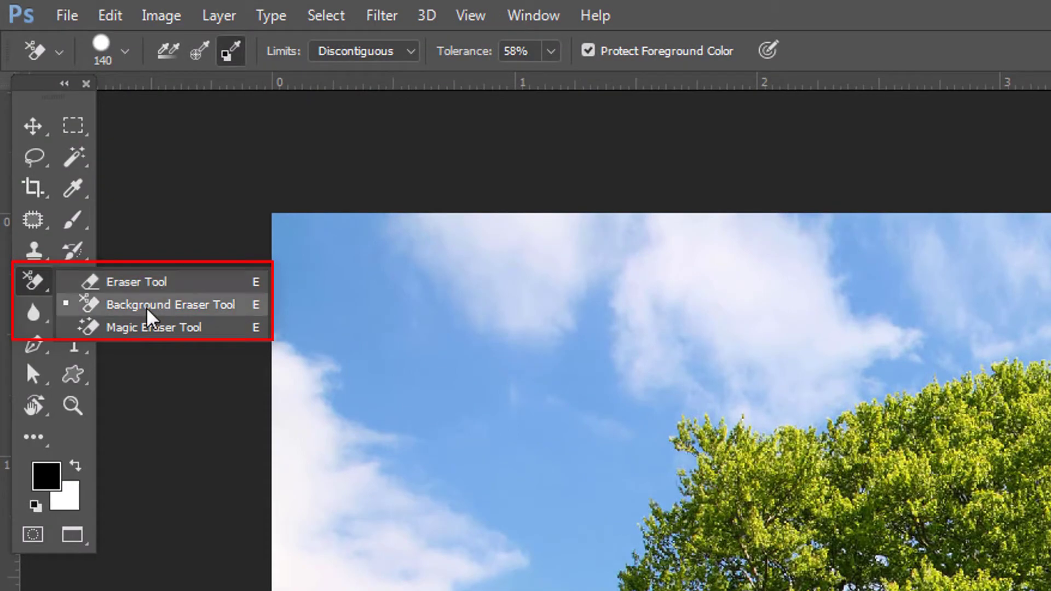
pyautogui.click(187, 306)
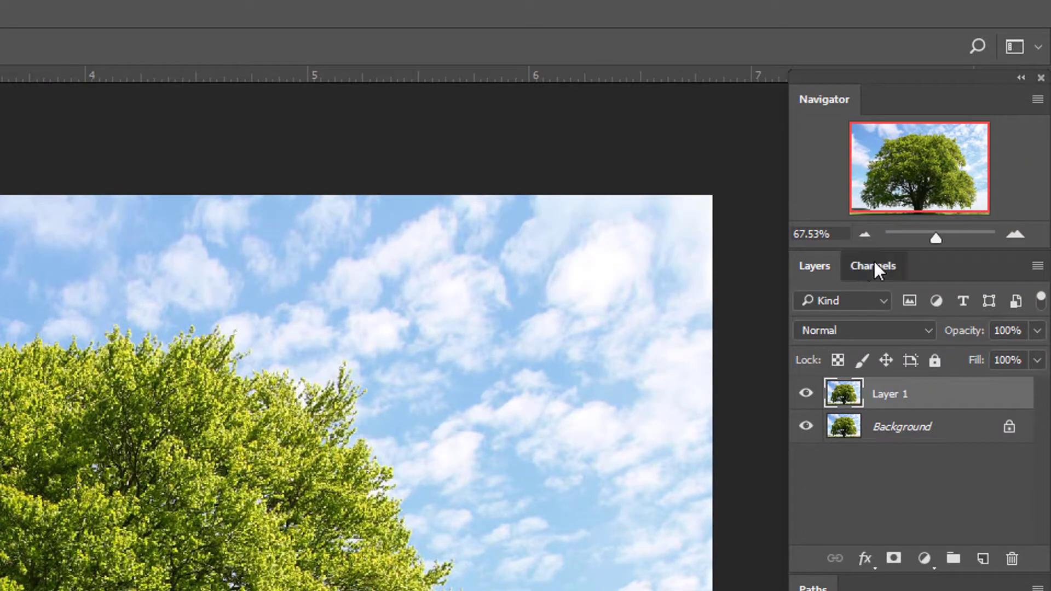
# Show the Channels panel listing RGB, Red, Green and Blue beside the photo.
pyautogui.click(875, 267)
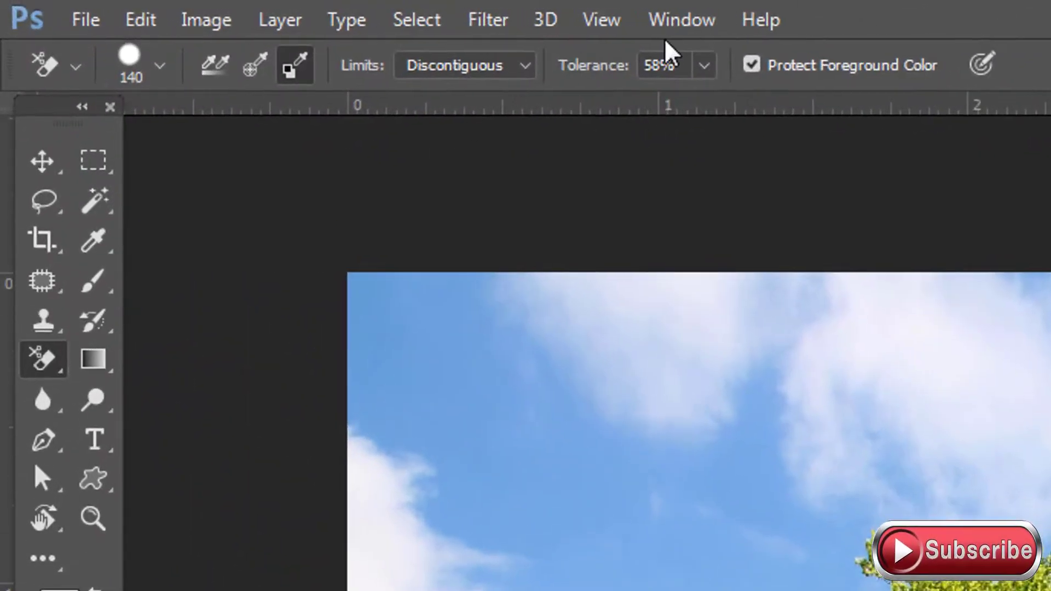
pyautogui.click(334, 9)
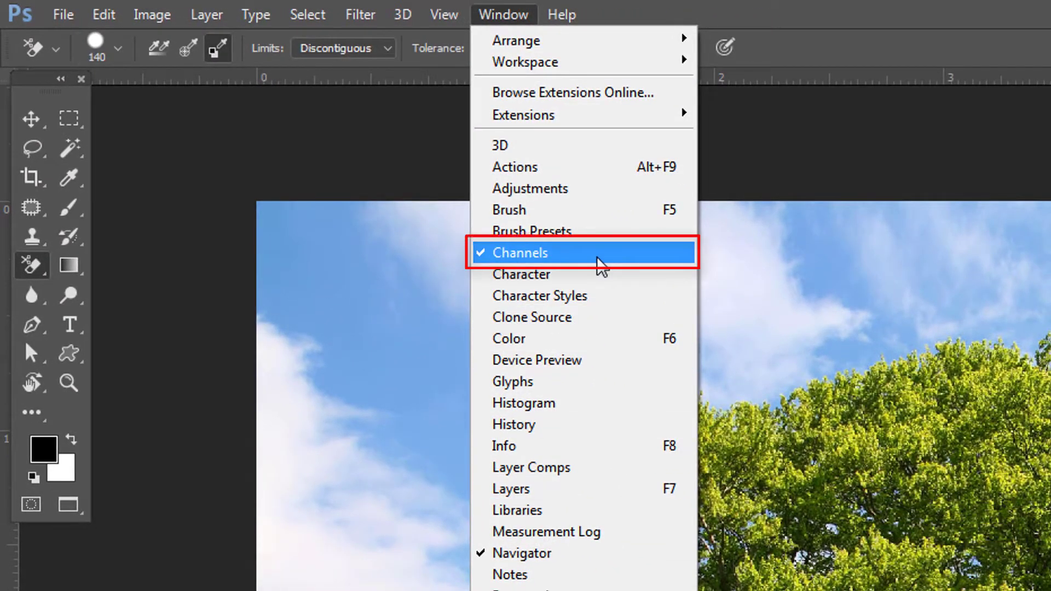
pyautogui.click(695, 276)
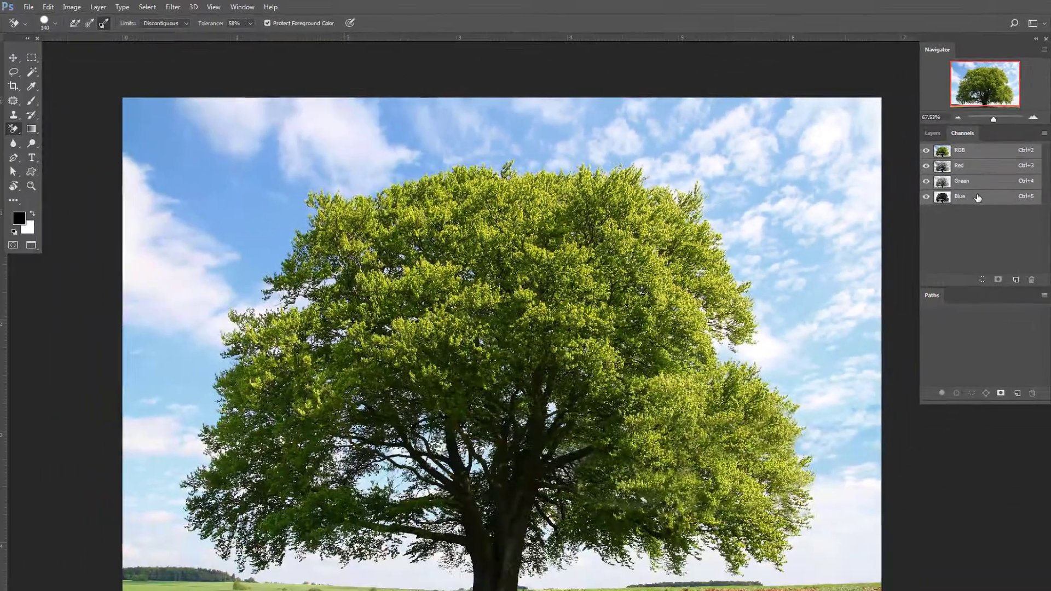
# View only the Blue channel and duplicate it as Blue copy.
pyautogui.click(979, 200)
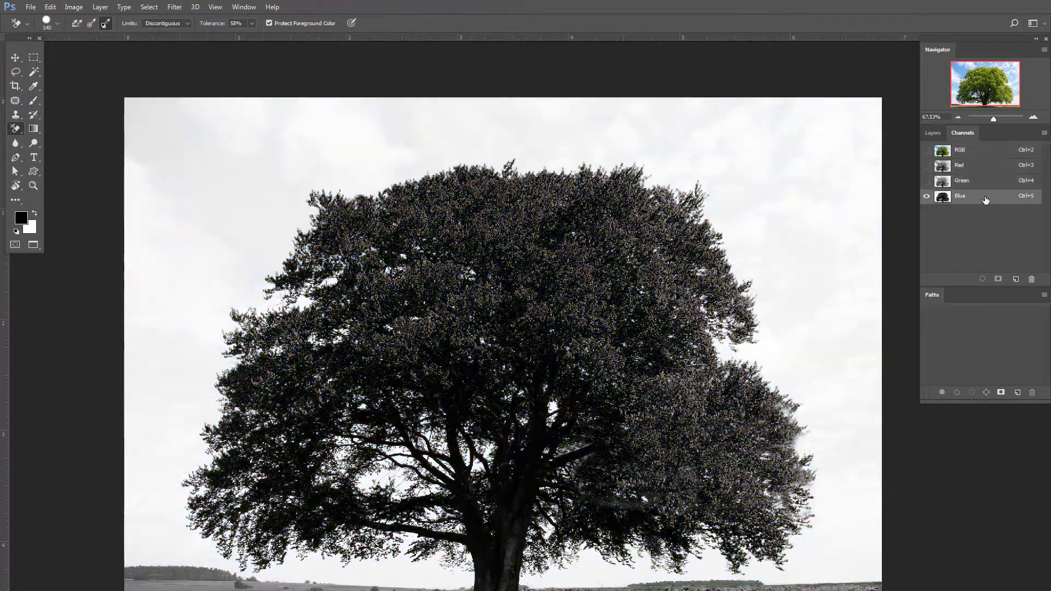
pyautogui.scroll(-2, 809, 214)
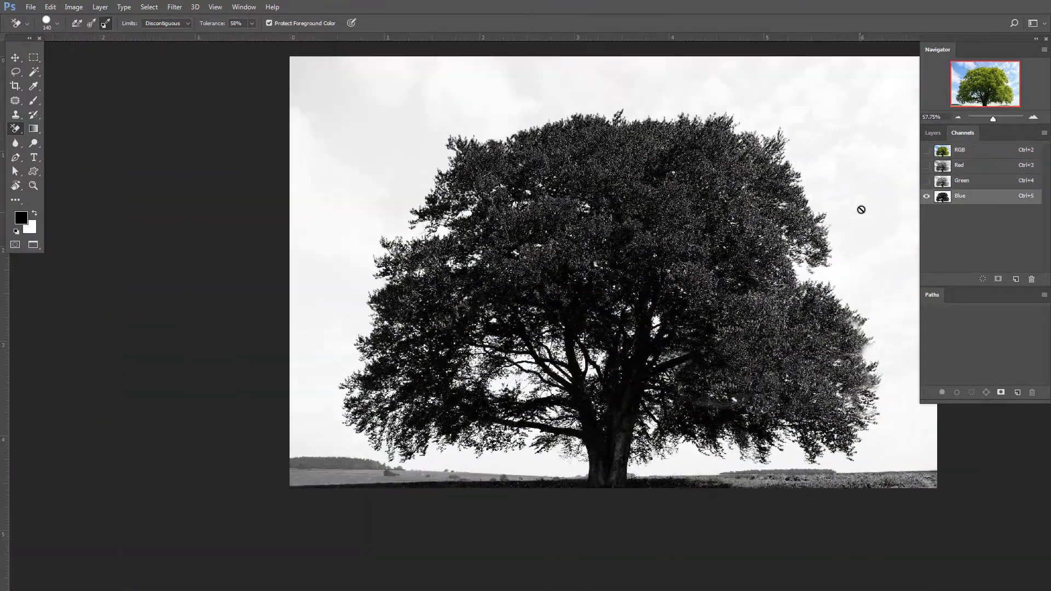
pyautogui.scroll(2, 747, 246)
pyautogui.scroll(-2, 750, 247)
pyautogui.scroll(-1, 754, 248)
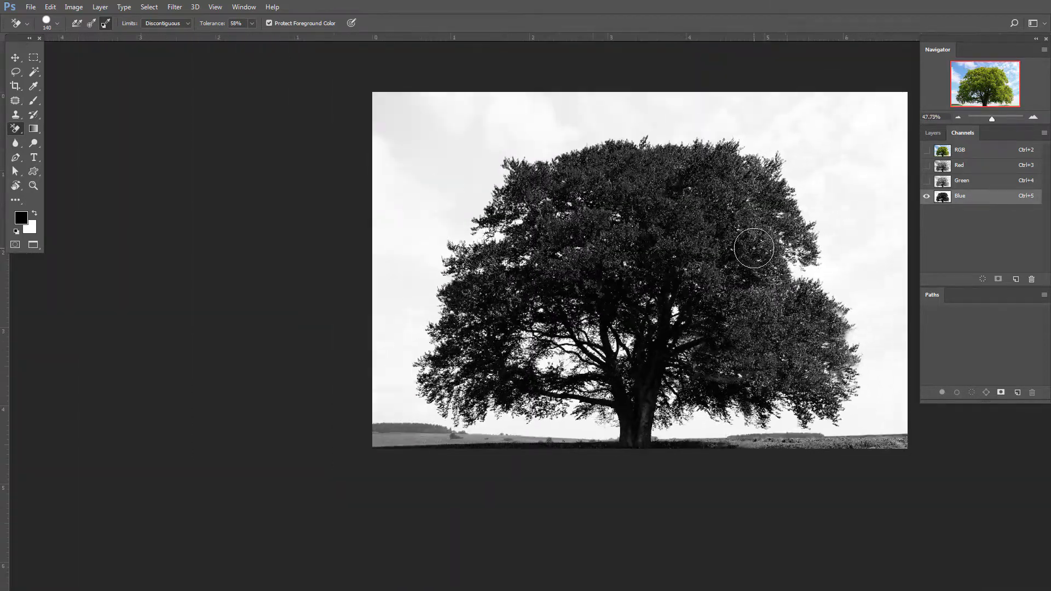
pyautogui.scroll(1, 777, 260)
pyautogui.scroll(2, 777, 260)
pyautogui.scroll(2, 766, 260)
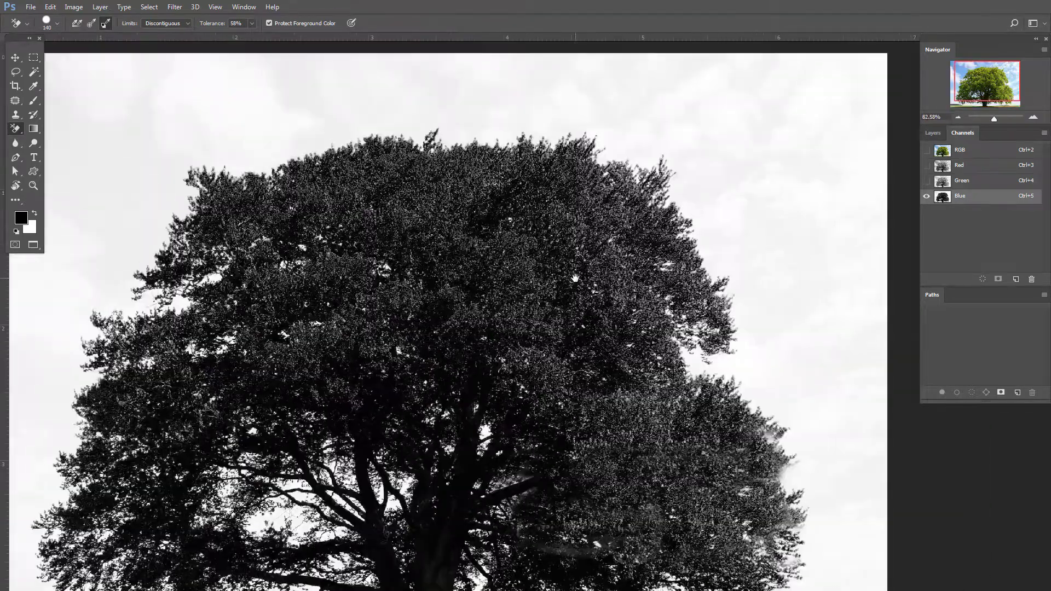
pyautogui.scroll(-2, 595, 269)
pyautogui.moveTo(959, 196); pyautogui.dragTo(1018, 278)
# Open Levels for Blue copy and set the black point from the dark foliage.
pyautogui.press('x')
pyautogui.scroll(1, 673, 253)
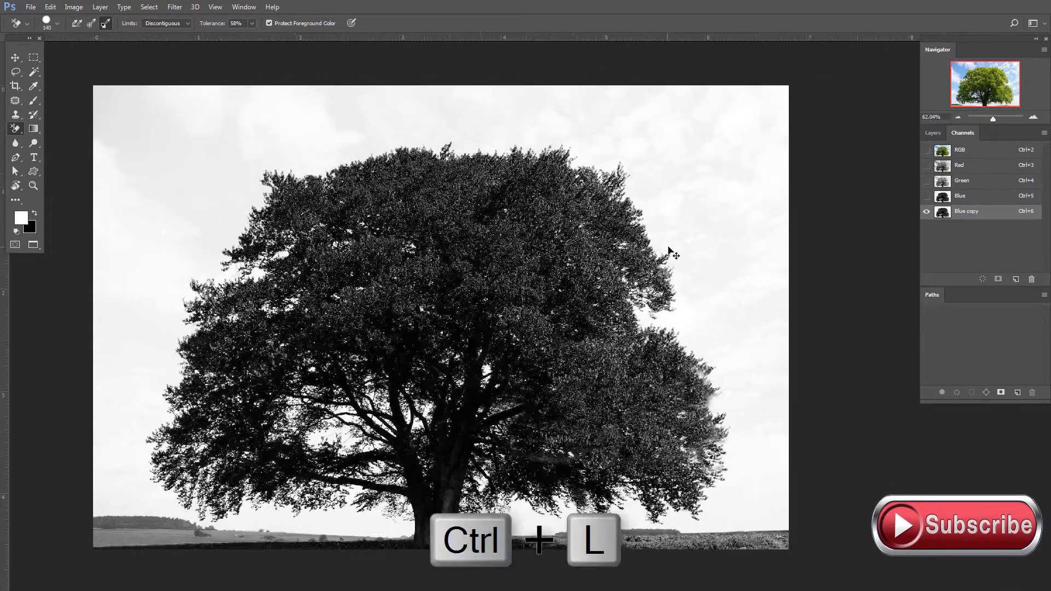
pyautogui.hotkey('ctrl', 'l')
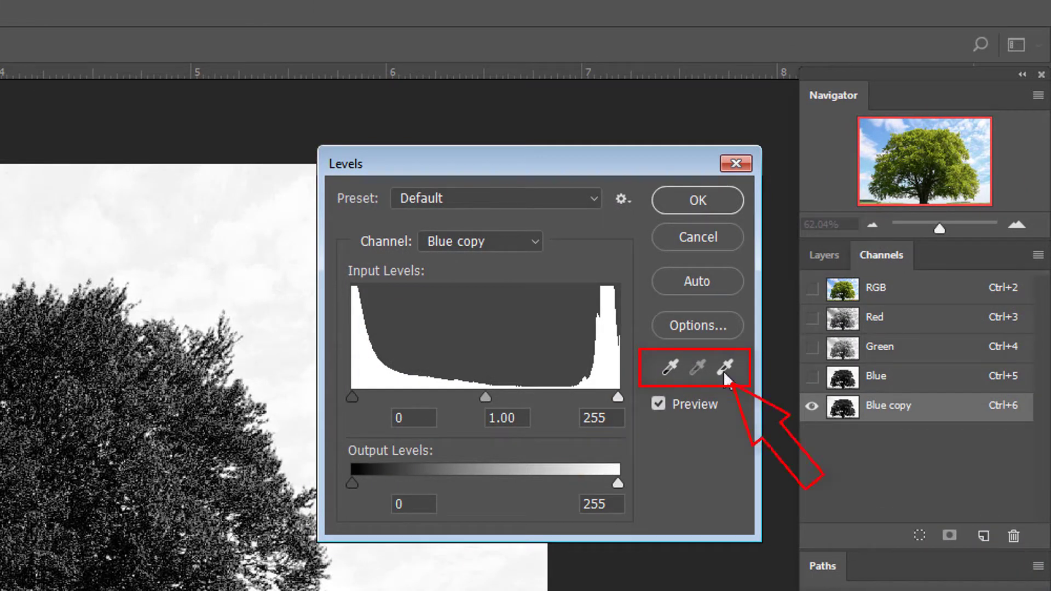
pyautogui.click(669, 371)
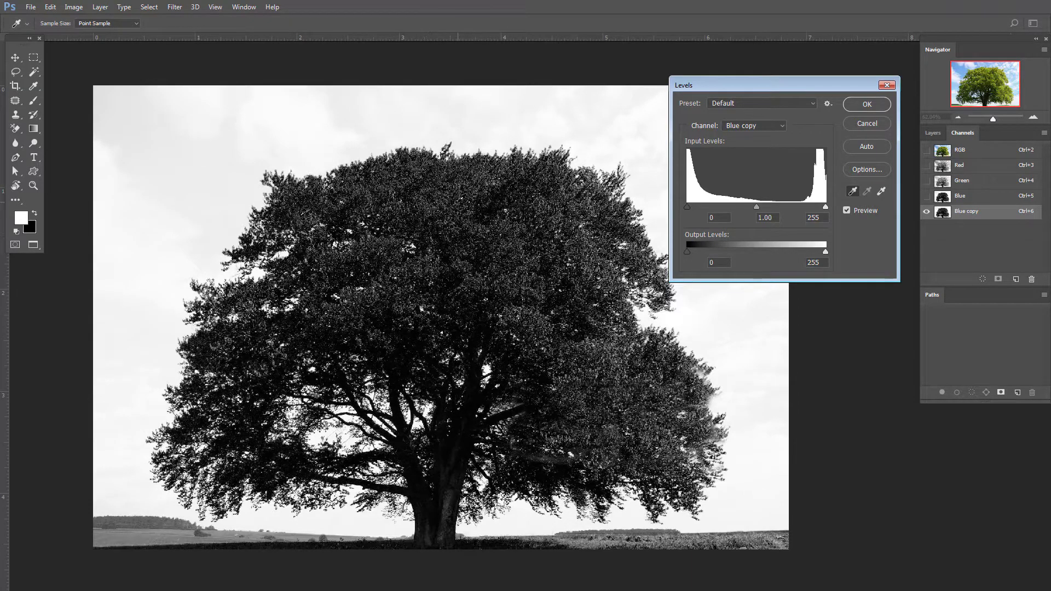
pyautogui.scroll(2, 402, 178)
pyautogui.scroll(2, 403, 178)
pyautogui.scroll(1, 403, 178)
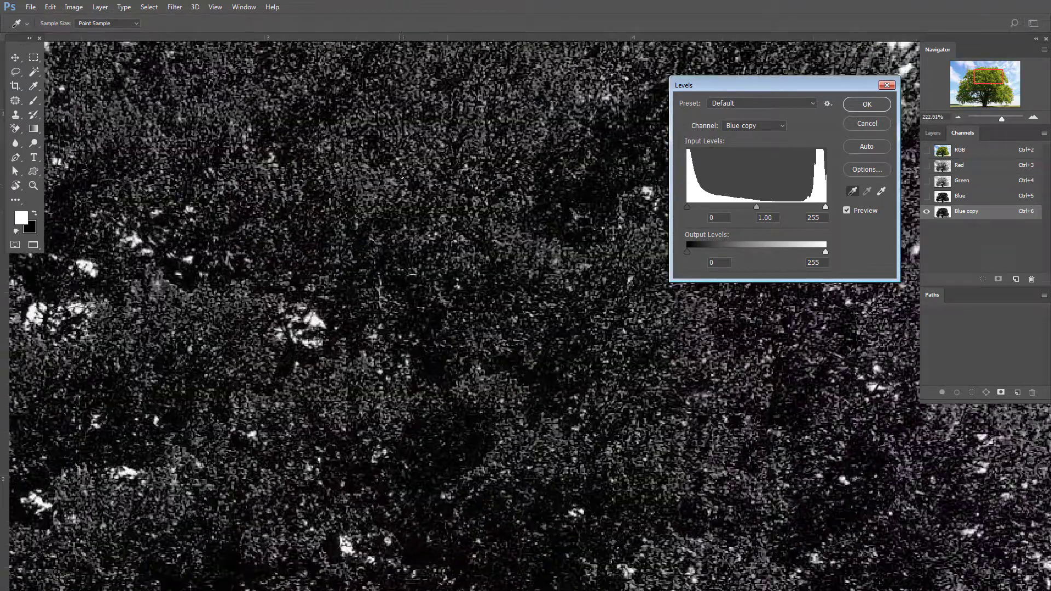
pyautogui.click(393, 178)
pyautogui.scroll(-3, 393, 178)
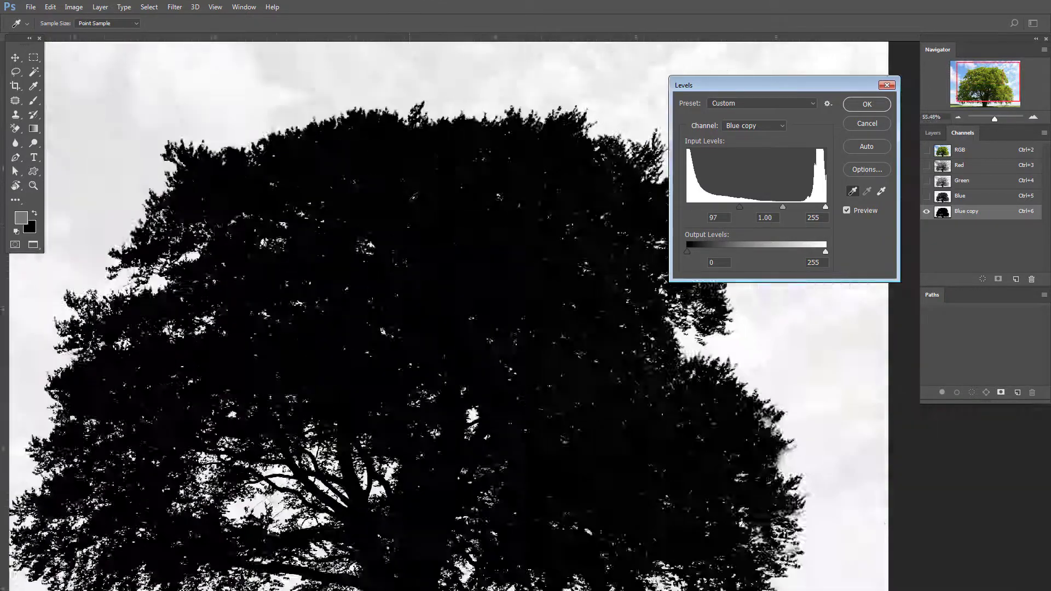
pyautogui.scroll(-2, 393, 178)
pyautogui.scroll(3, 541, 165)
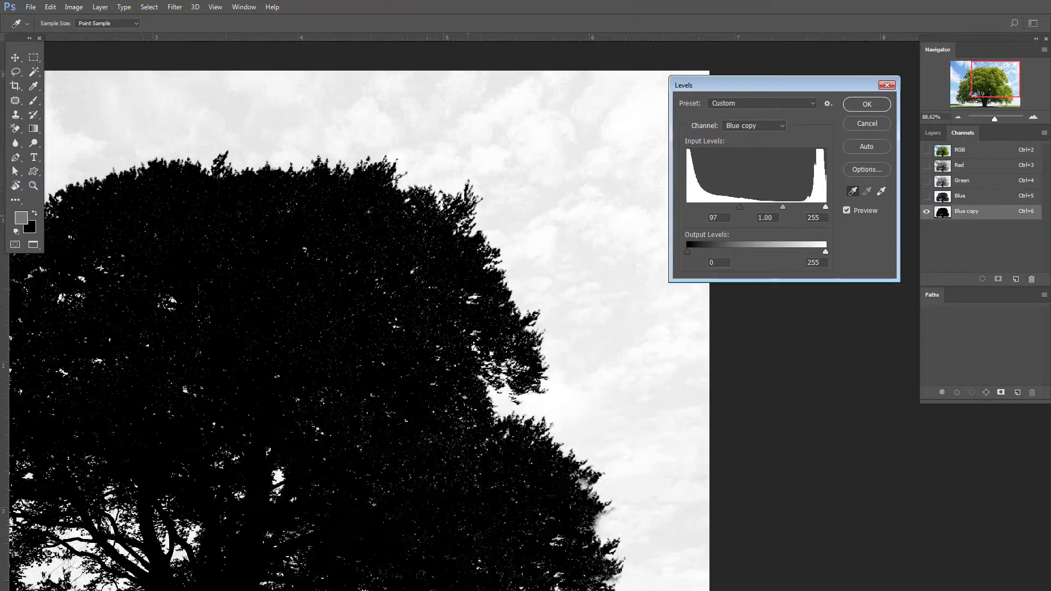
pyautogui.scroll(-1, 500, 200)
pyautogui.scroll(1, 338, 224)
pyautogui.scroll(1, 340, 225)
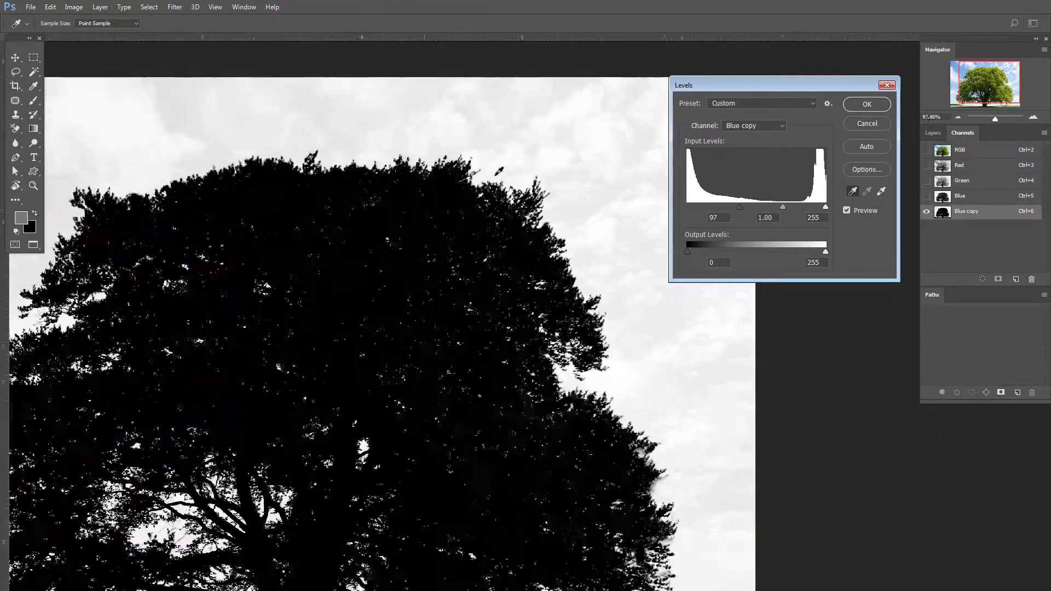
pyautogui.scroll(1, 342, 226)
pyautogui.scroll(1, 345, 227)
pyautogui.scroll(-2, 369, 164)
pyautogui.scroll(-3, 462, 237)
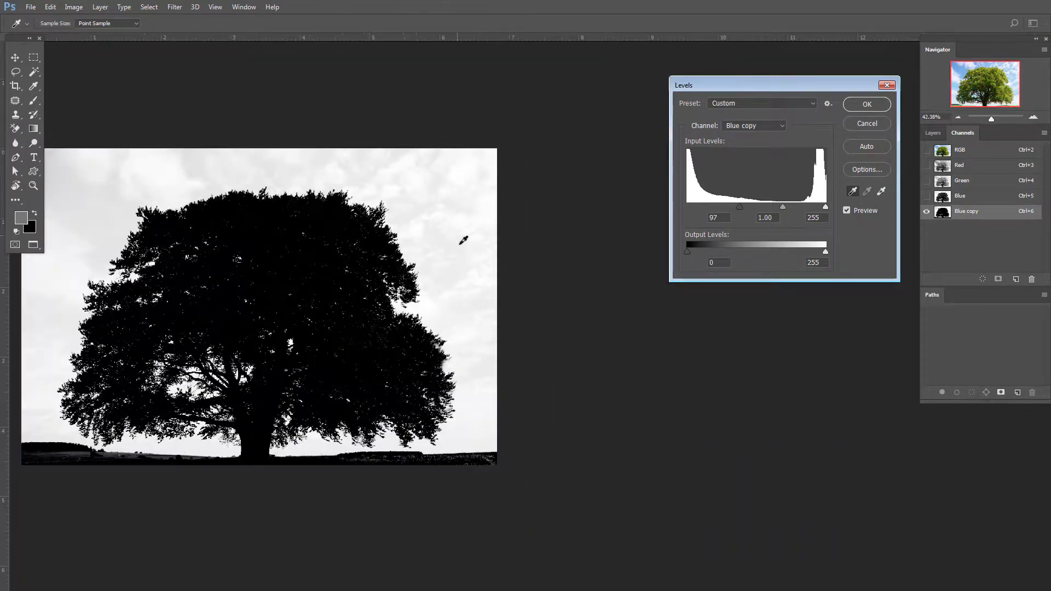
pyautogui.scroll(2, 446, 204)
pyautogui.scroll(2, 487, 193)
pyautogui.scroll(-3, 459, 117)
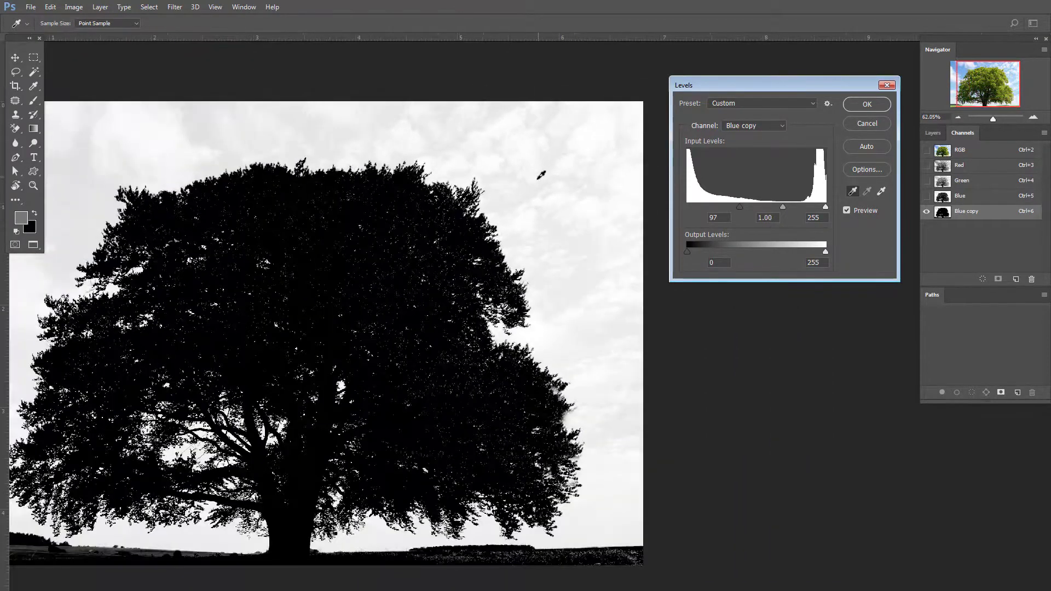
pyautogui.scroll(3, 540, 172)
pyautogui.scroll(-1, 542, 172)
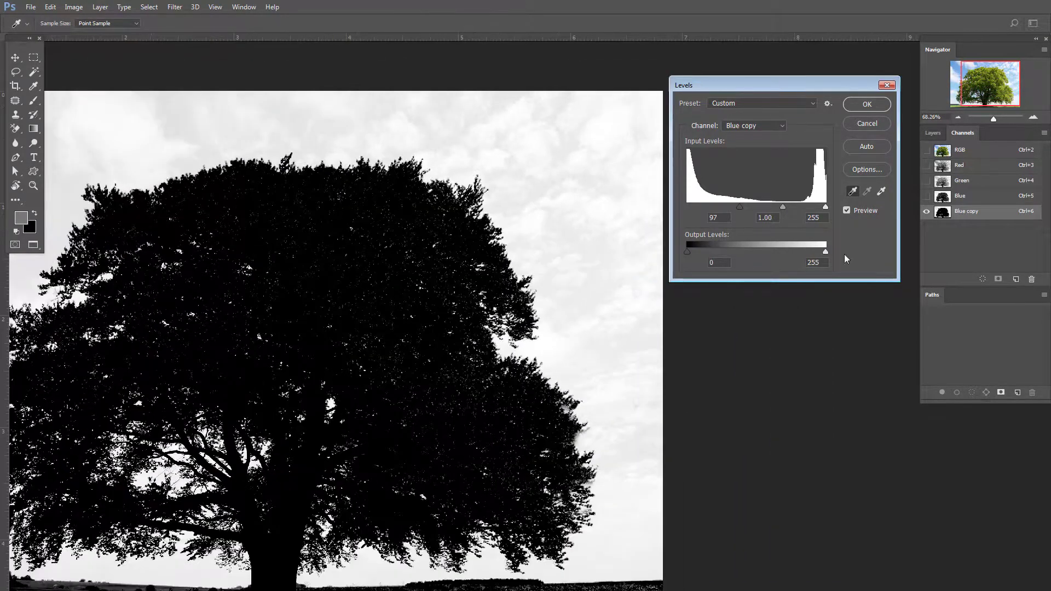
# Set the white point from the sky, giving input levels 97, 1.00 and 236.
pyautogui.click(881, 192)
pyautogui.scroll(2, 390, 148)
pyautogui.scroll(1, 481, 136)
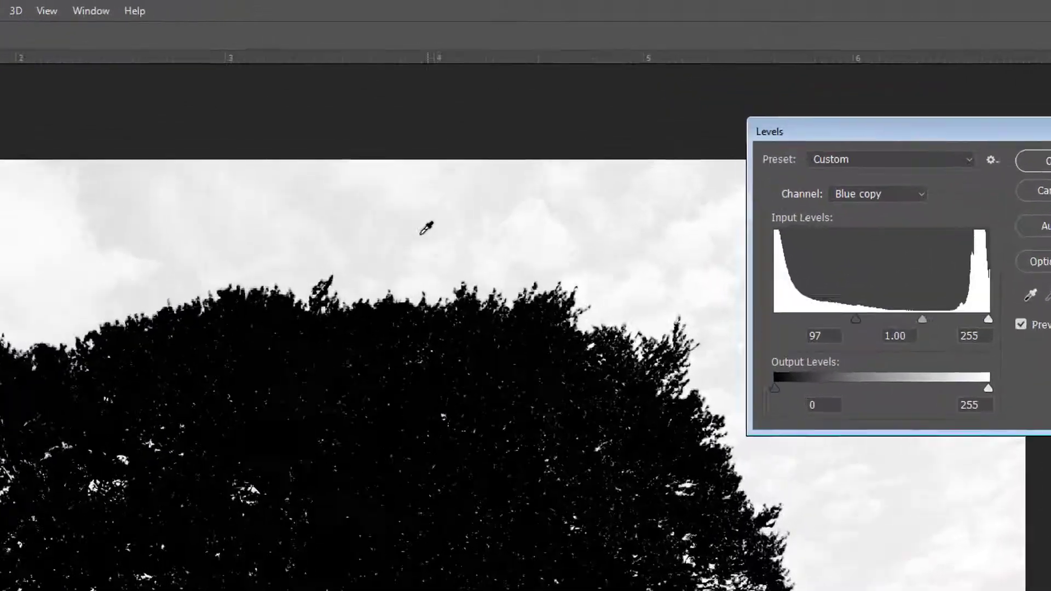
pyautogui.scroll(-1, 426, 229)
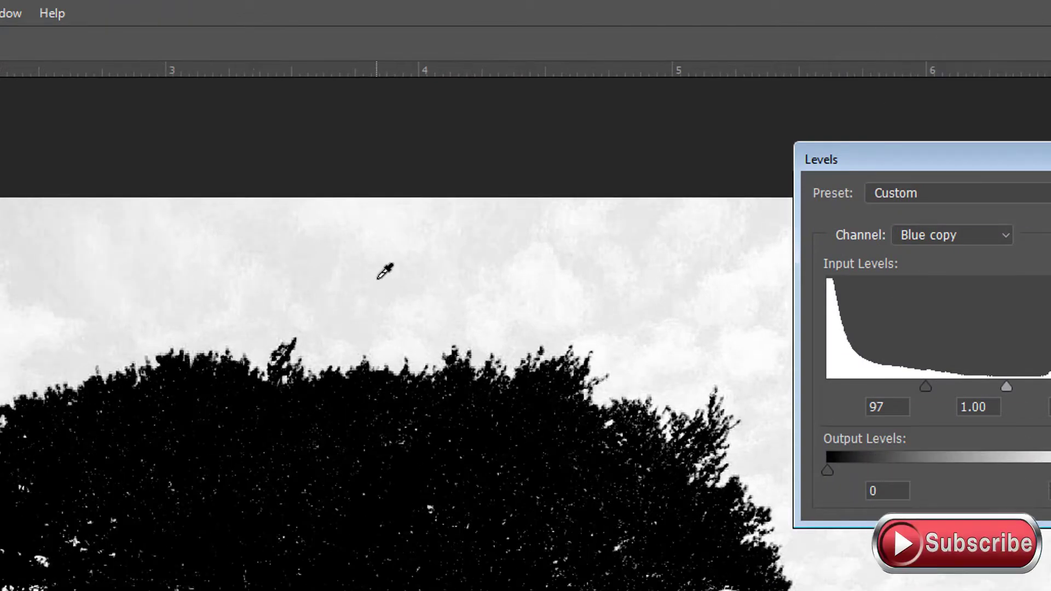
pyautogui.click(377, 279)
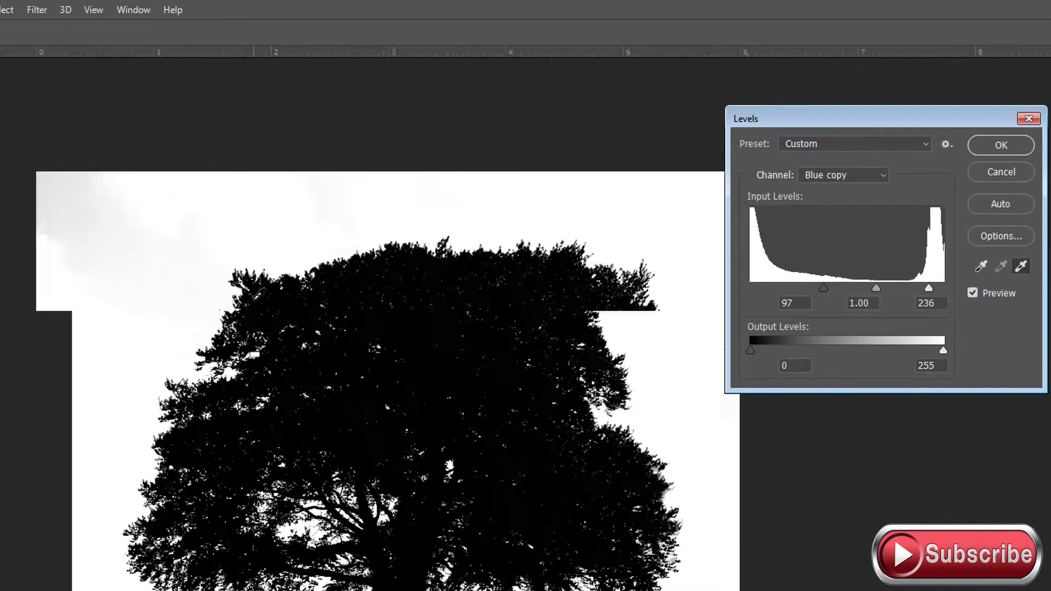
pyautogui.scroll(-1, 569, 294)
pyautogui.scroll(-1, 569, 294)
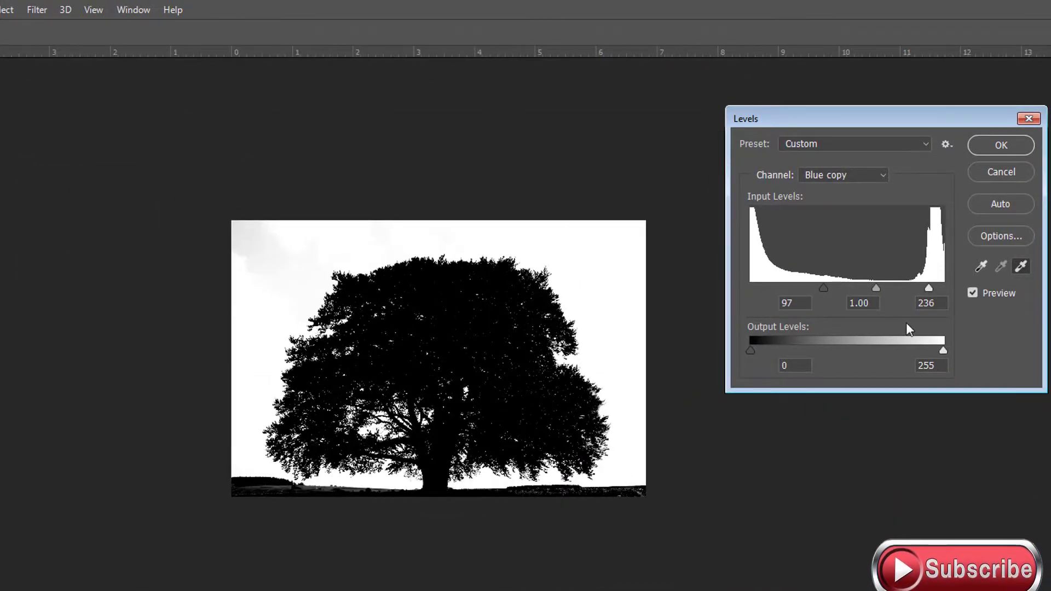
pyautogui.scroll(1, 501, 291)
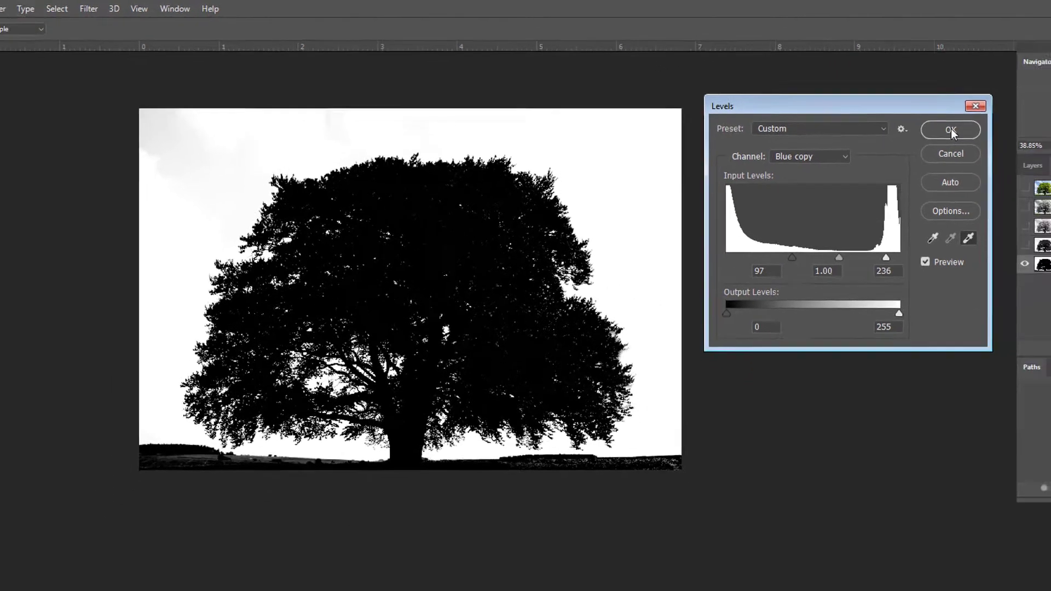
# Apply Levels, load Blue copy as an inverted tree selection, then delete Blue copy.
pyautogui.click(1001, 146)
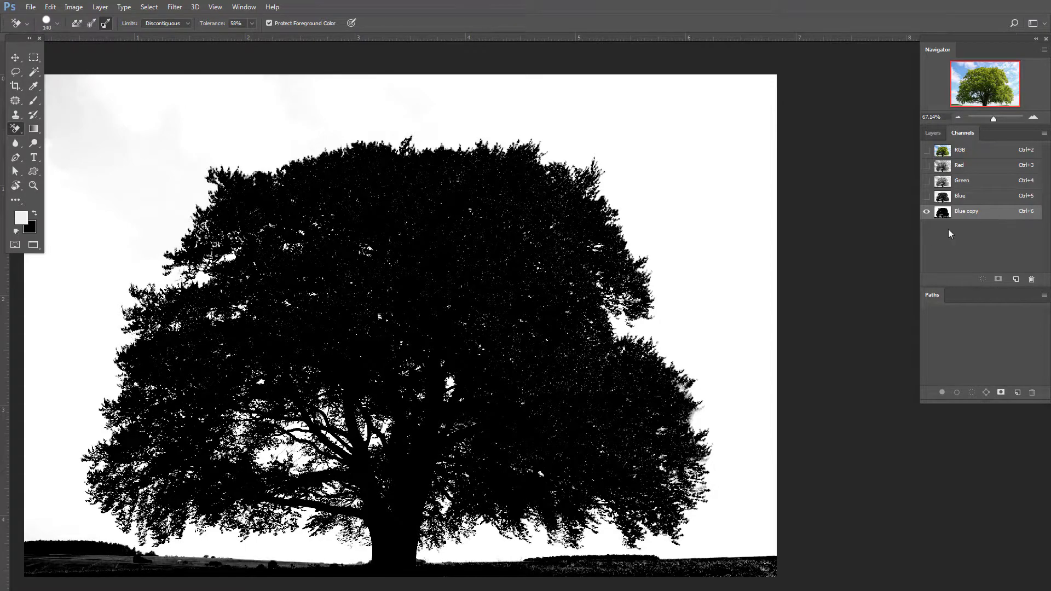
pyautogui.keyDown('ctrl'); pyautogui.click(942, 213); pyautogui.keyUp('ctrl')
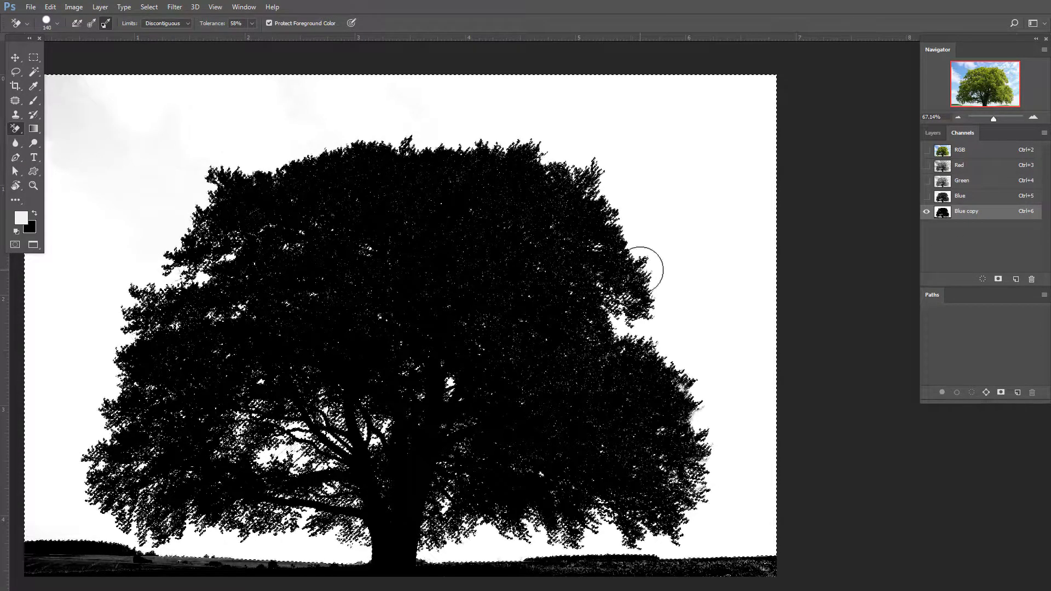
pyautogui.scroll(-1, 646, 263)
pyautogui.scroll(-1, 512, 257)
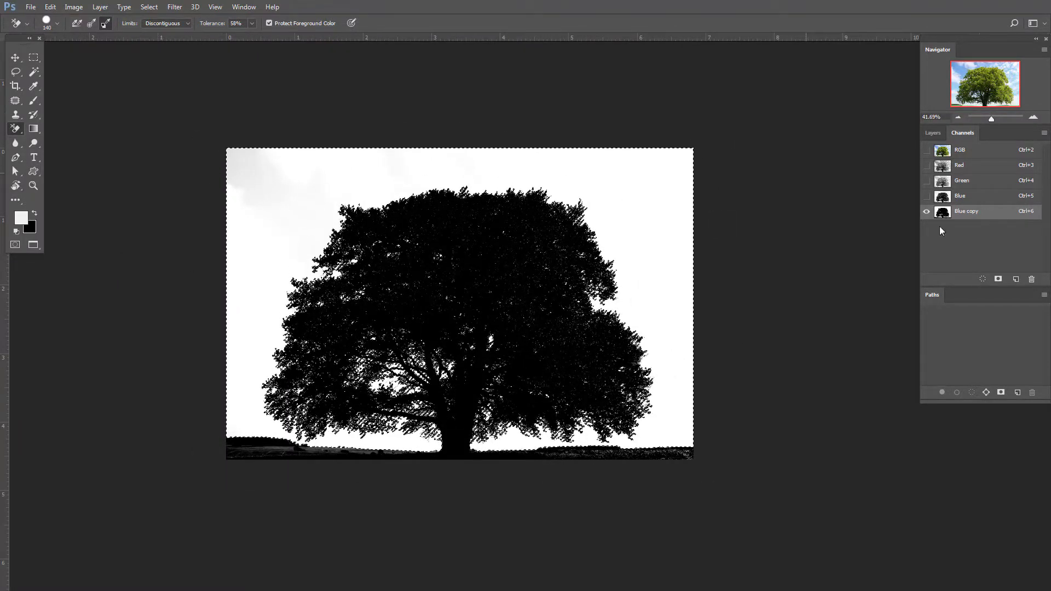
pyautogui.scroll(2, 619, 351)
pyautogui.scroll(-1, 619, 351)
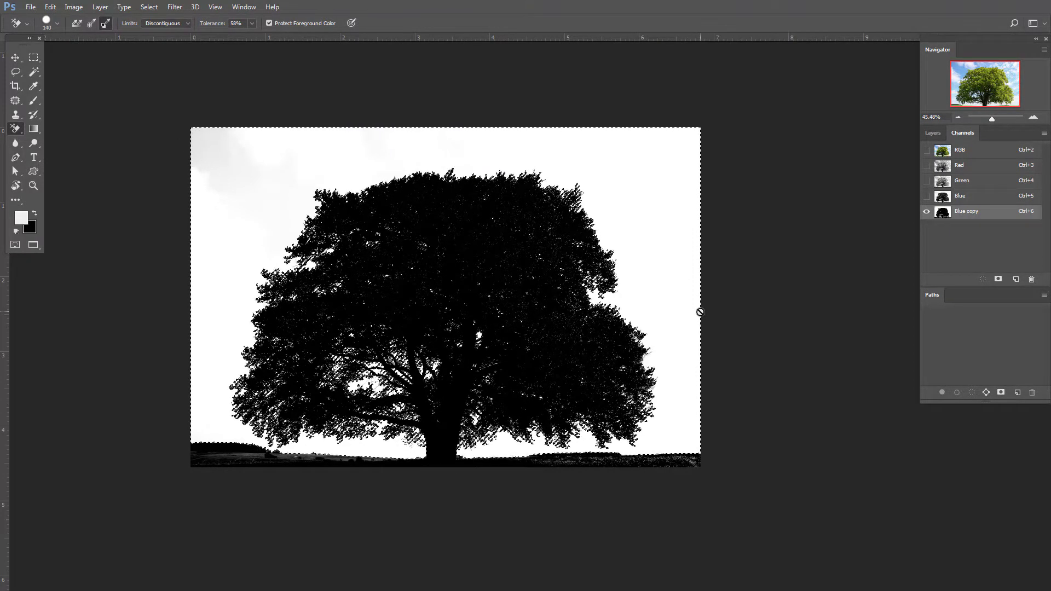
pyautogui.hotkey('ctrl', 'shift', 'i')
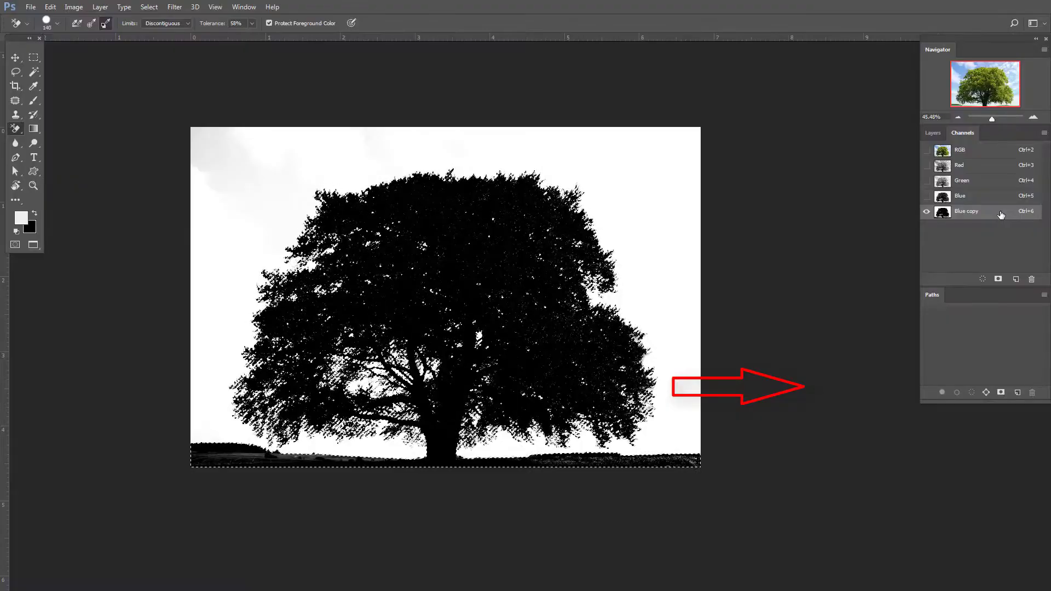
pyautogui.moveTo(1002, 213); pyautogui.dragTo(1031, 279)
# Add a layer mask to Layer 1, check the cutout, and select the Background layer.
pyautogui.click(933, 133)
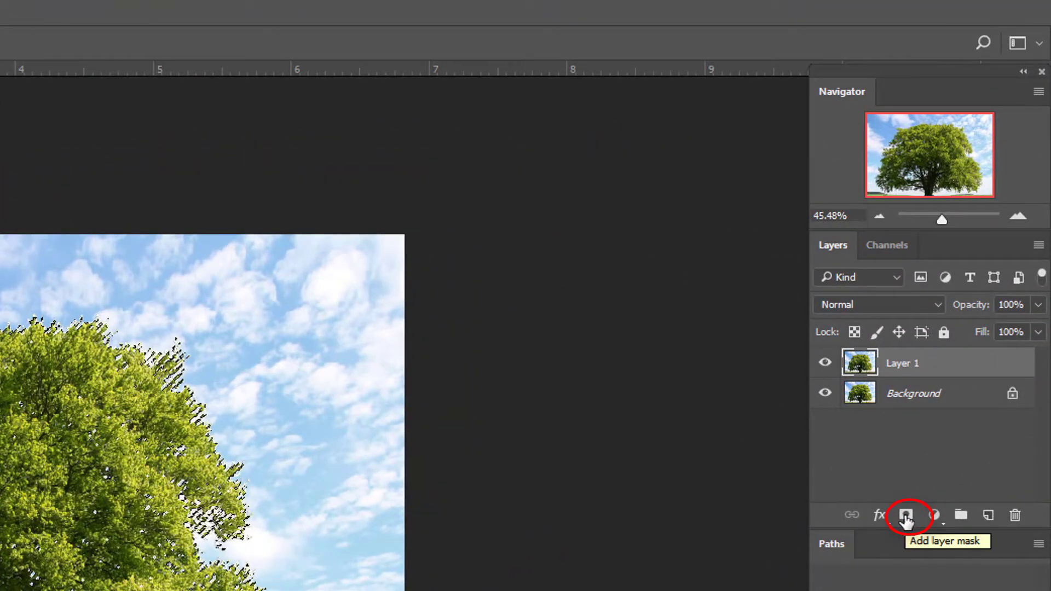
pyautogui.click(906, 516)
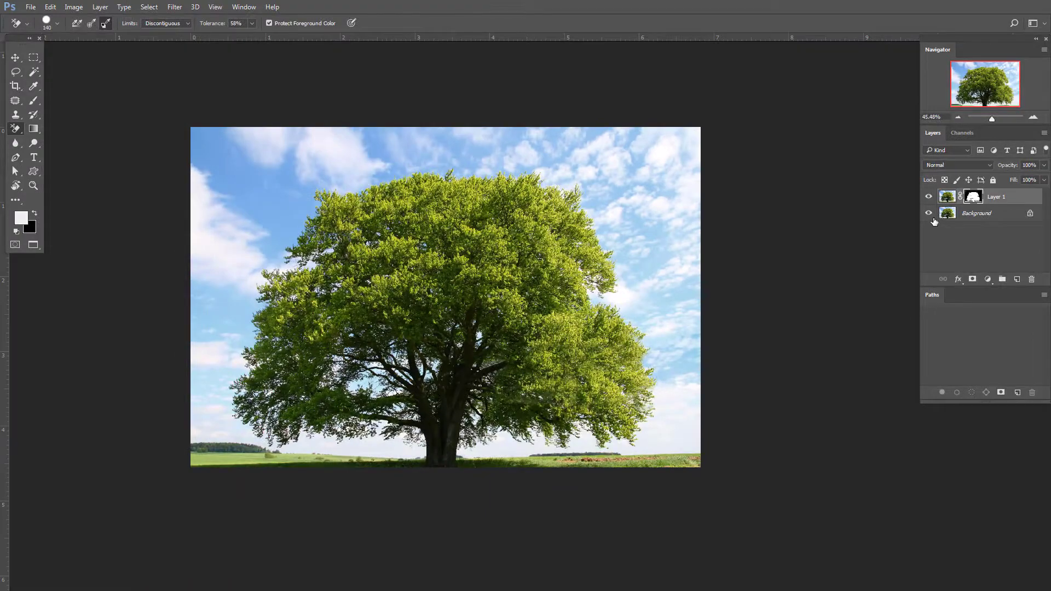
pyautogui.click(928, 213)
pyautogui.scroll(3, 372, 268)
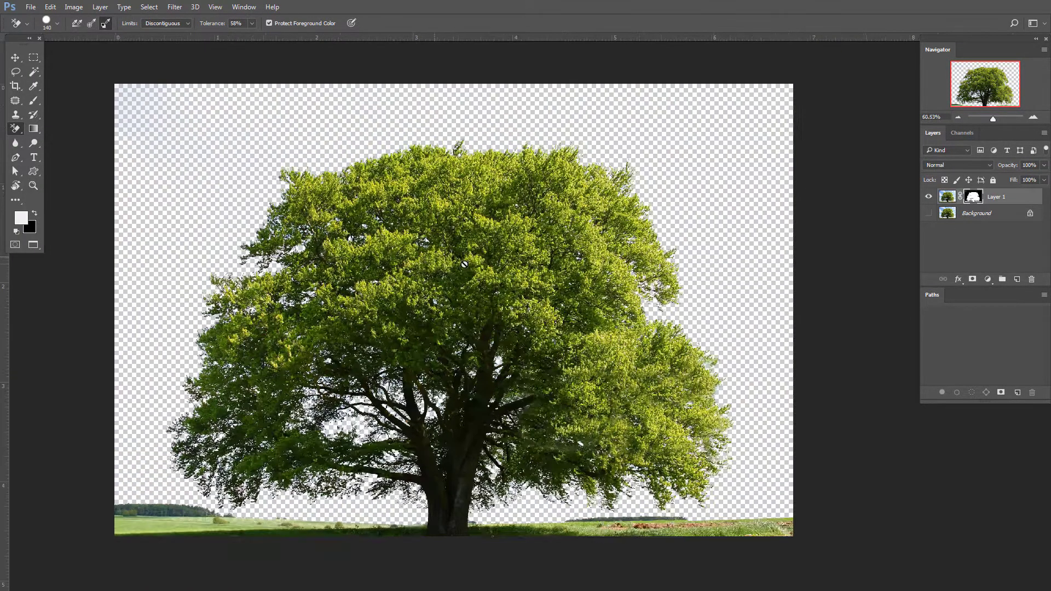
pyautogui.scroll(-2, 335, 272)
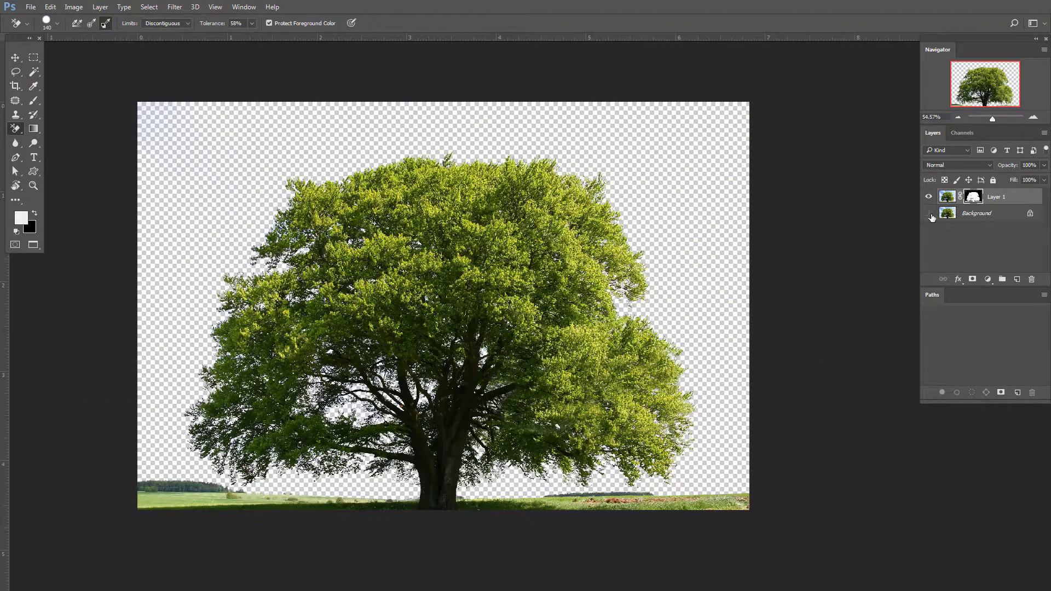
pyautogui.click(929, 214)
pyautogui.click(980, 214)
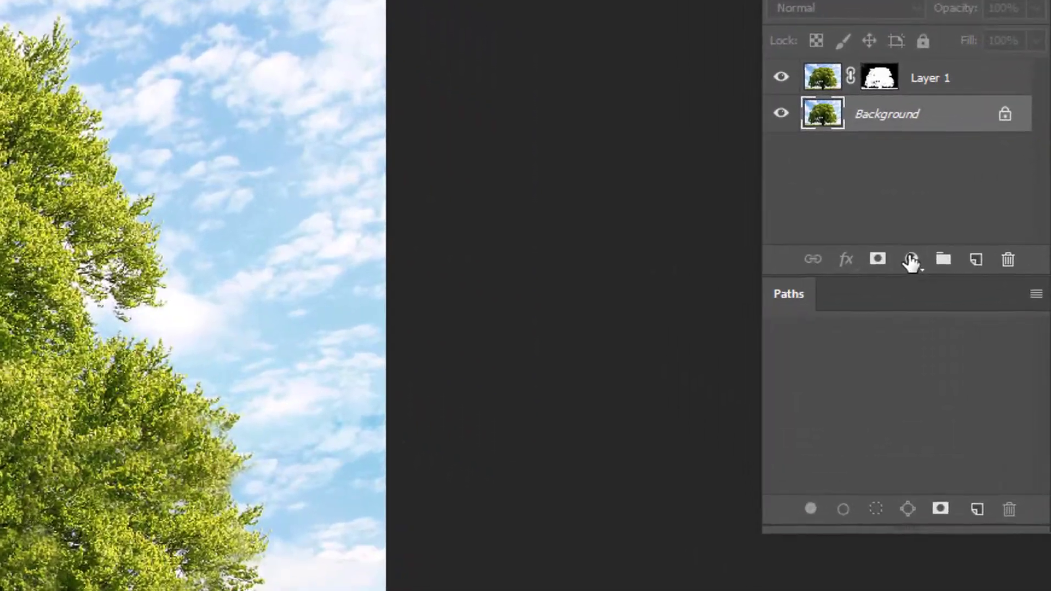
pyautogui.click(988, 279)
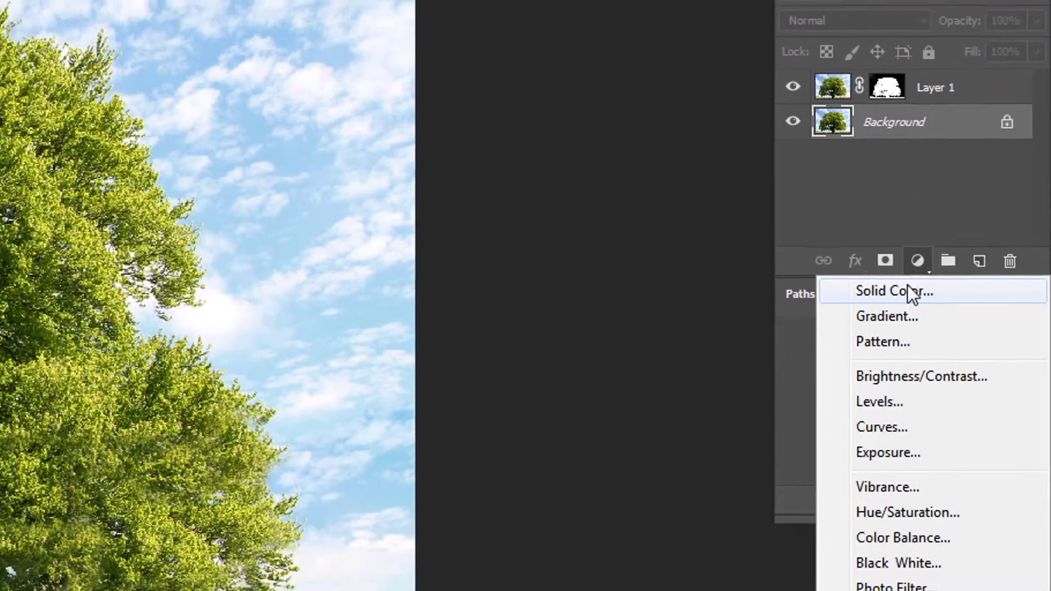
# Add a black #000000 Solid Color fill layer between Layer 1 and Background.
pyautogui.click(902, 290)
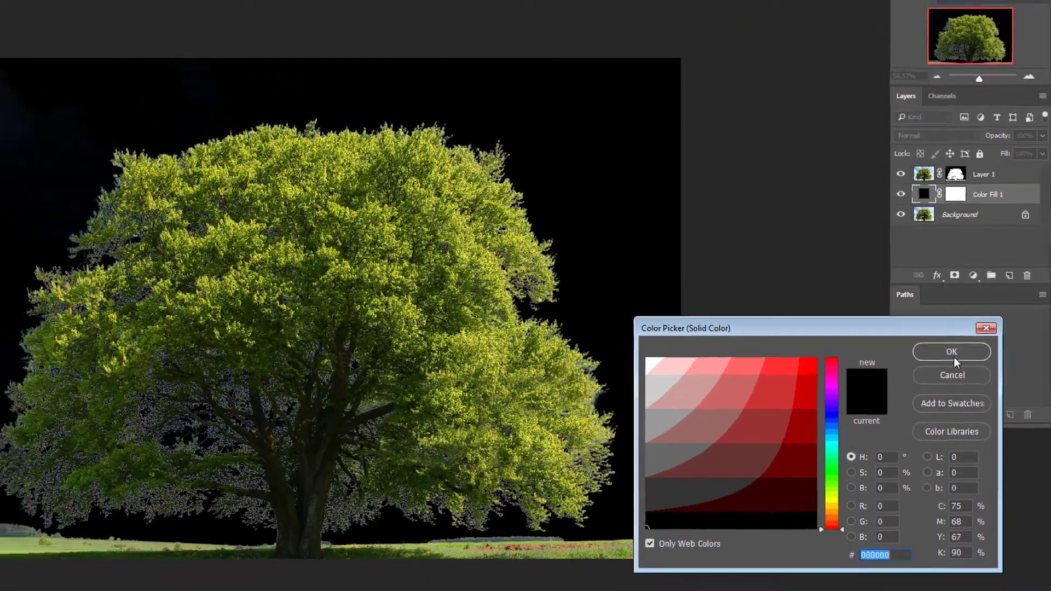
pyautogui.click(946, 355)
pyautogui.scroll(5, 684, 141)
pyautogui.scroll(-3, 683, 141)
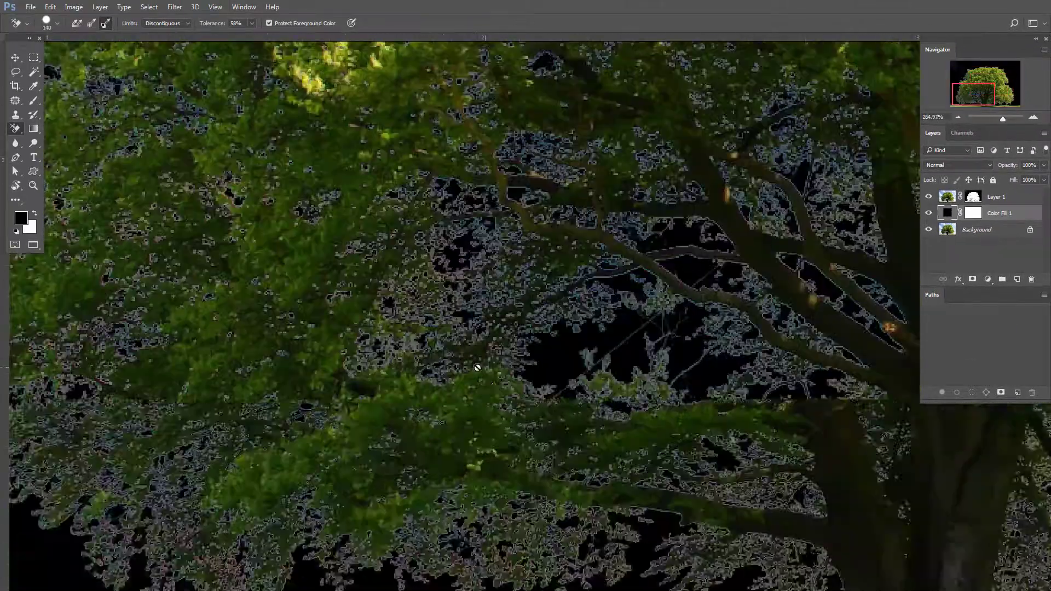
pyautogui.scroll(-3, 547, 246)
pyautogui.hscroll(-3, 438, 301)
pyautogui.scroll(-2, 423, 334)
pyautogui.scroll(-3, 423, 333)
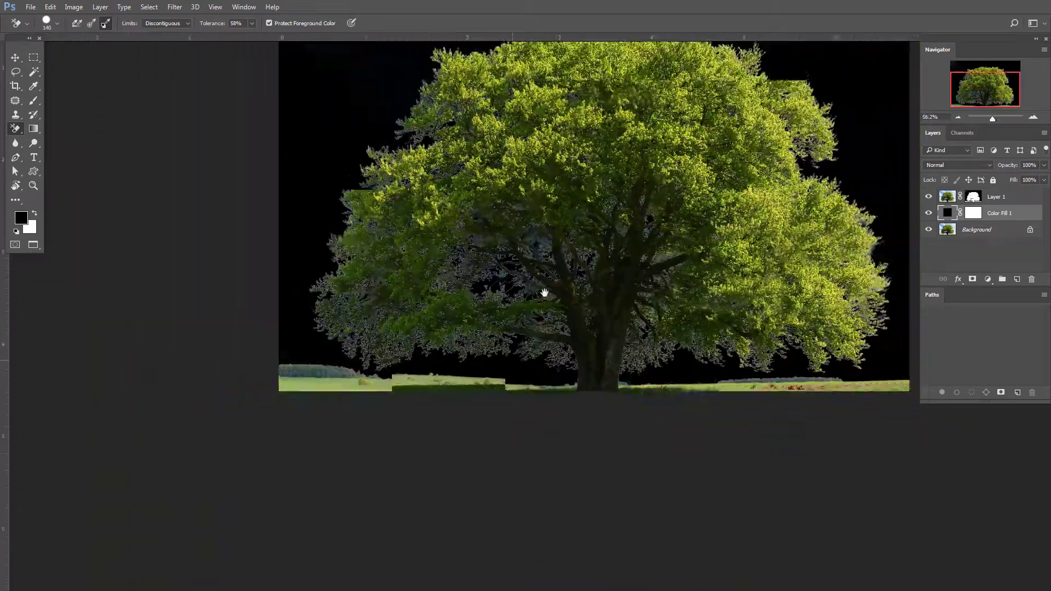
pyautogui.scroll(2, 544, 291)
pyautogui.hscroll(3, 544, 290)
pyautogui.scroll(-2, 446, 352)
pyautogui.hscroll(-3, 446, 352)
pyautogui.scroll(3, 420, 149)
pyautogui.scroll(-2, 419, 149)
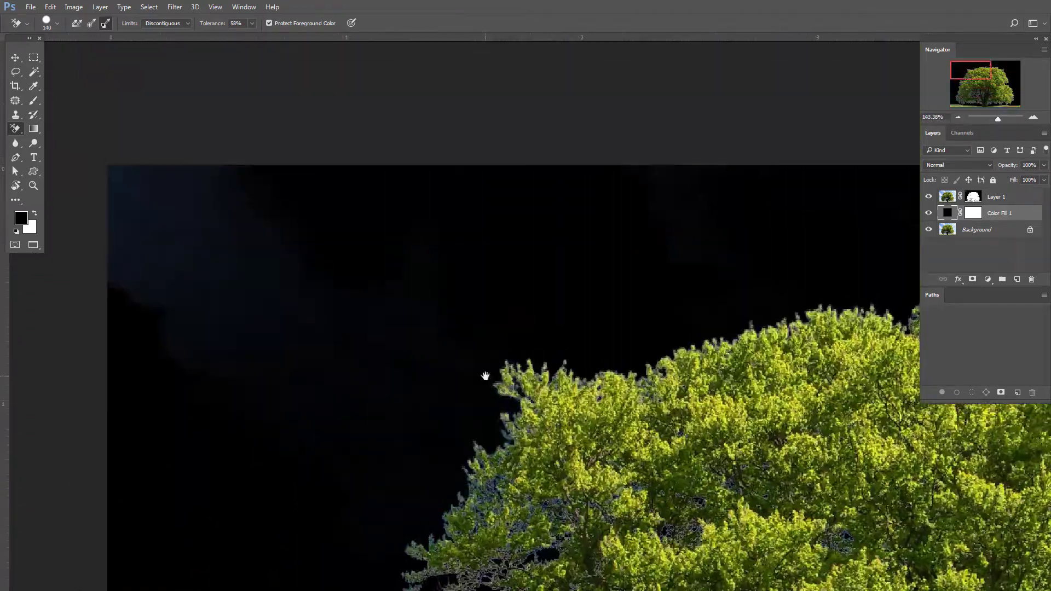
# Pan and zoom around the tree crown to inspect the mask edges.
pyautogui.moveTo(485, 376); pyautogui.dragTo(347, 300)
pyautogui.moveTo(441, 298); pyautogui.dragTo(410, 463)
pyautogui.scroll(-2, 563, 300)
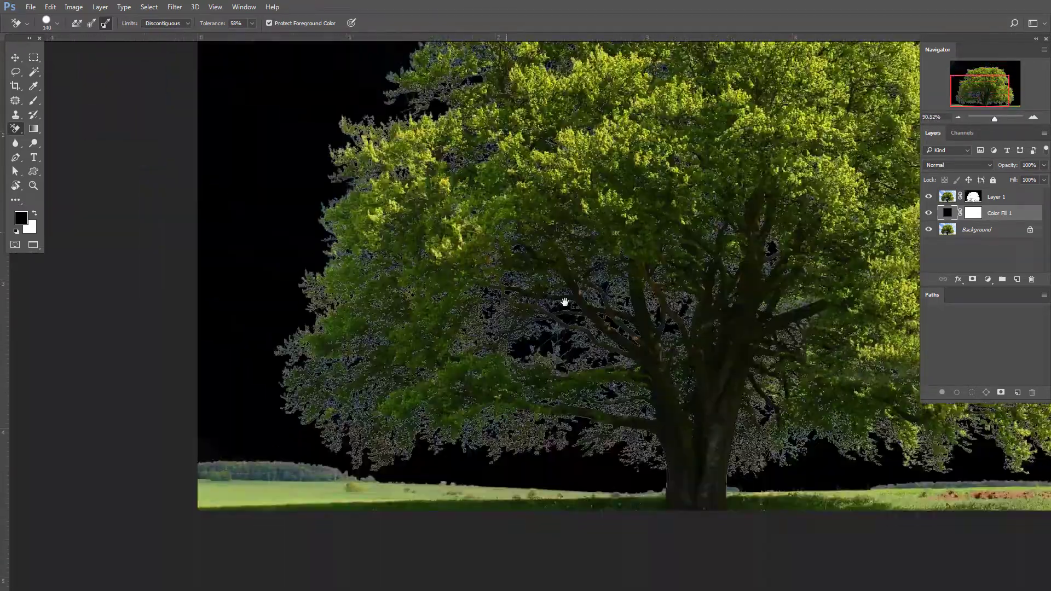
pyautogui.scroll(-2, 669, 376)
pyautogui.scroll(-2, 707, 375)
pyautogui.scroll(2, 737, 405)
pyautogui.scroll(2, 736, 405)
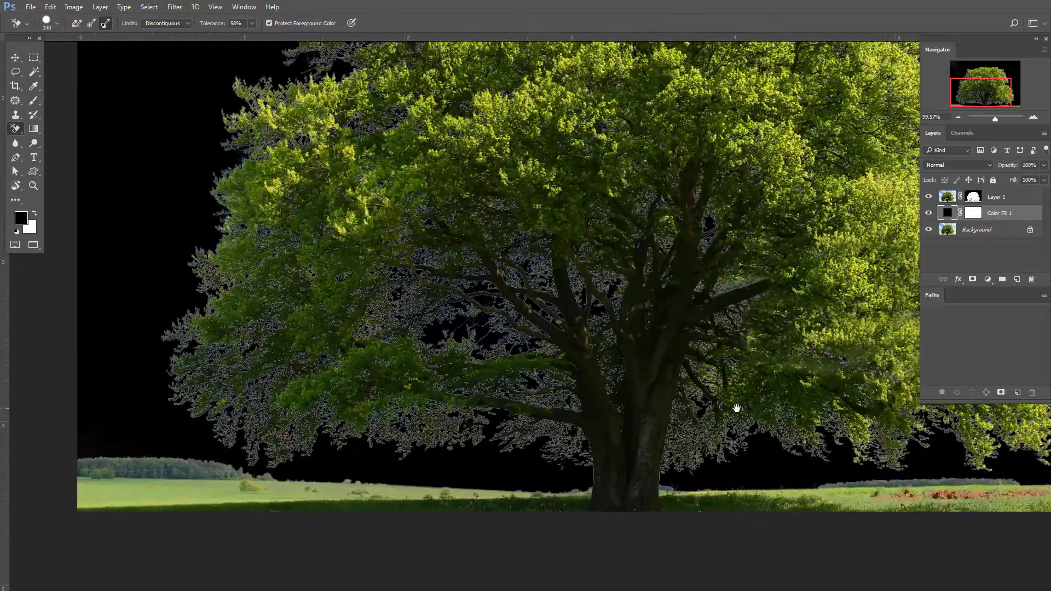
pyautogui.scroll(-2, 602, 307)
pyautogui.scroll(3, 363, 216)
pyautogui.scroll(2, 388, 223)
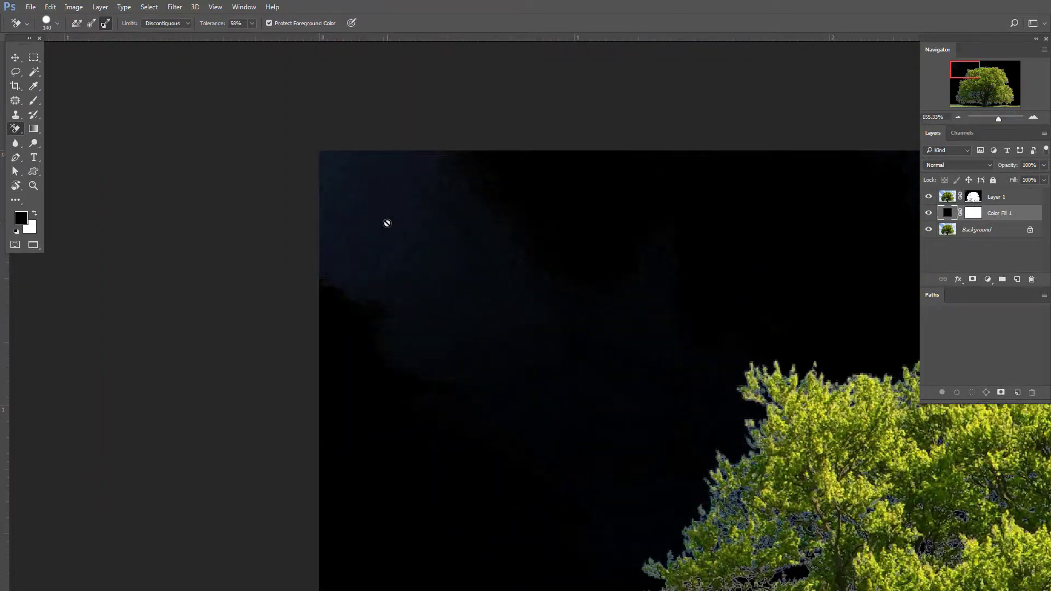
pyautogui.scroll(-1, 387, 223)
pyautogui.scroll(-3, 495, 312)
pyautogui.scroll(2, 501, 371)
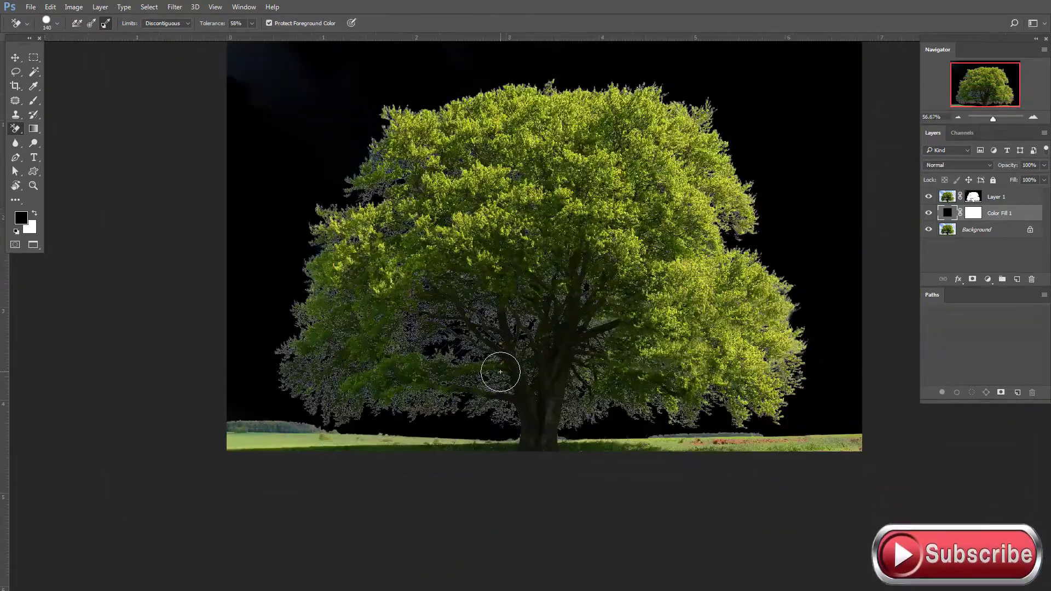
pyautogui.scroll(2, 500, 372)
pyautogui.scroll(2, 500, 370)
pyautogui.scroll(2, 499, 371)
pyautogui.scroll(-3, 500, 374)
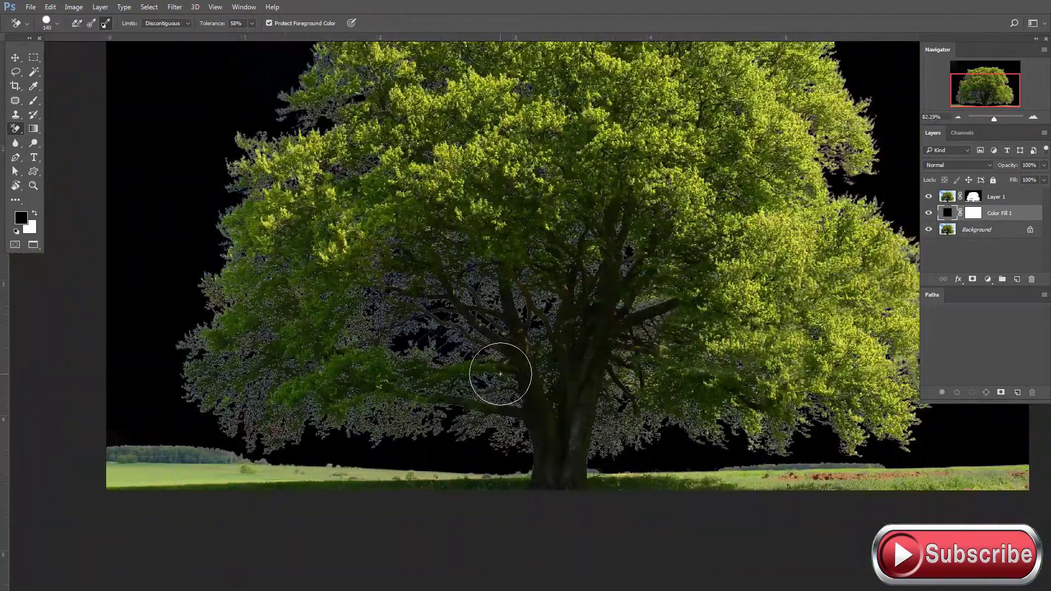
pyautogui.scroll(-2, 500, 374)
pyautogui.scroll(3, 317, 208)
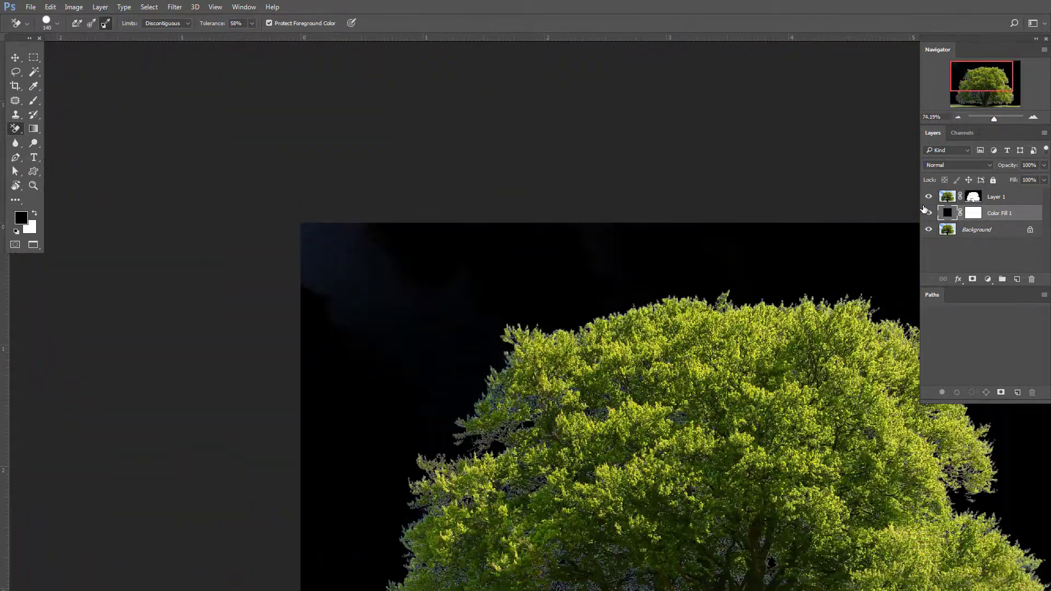
# Change the Color Fill 1 colour to dark grey #333333.
pyautogui.doubleClick(947, 213)
pyautogui.click(771, 456)
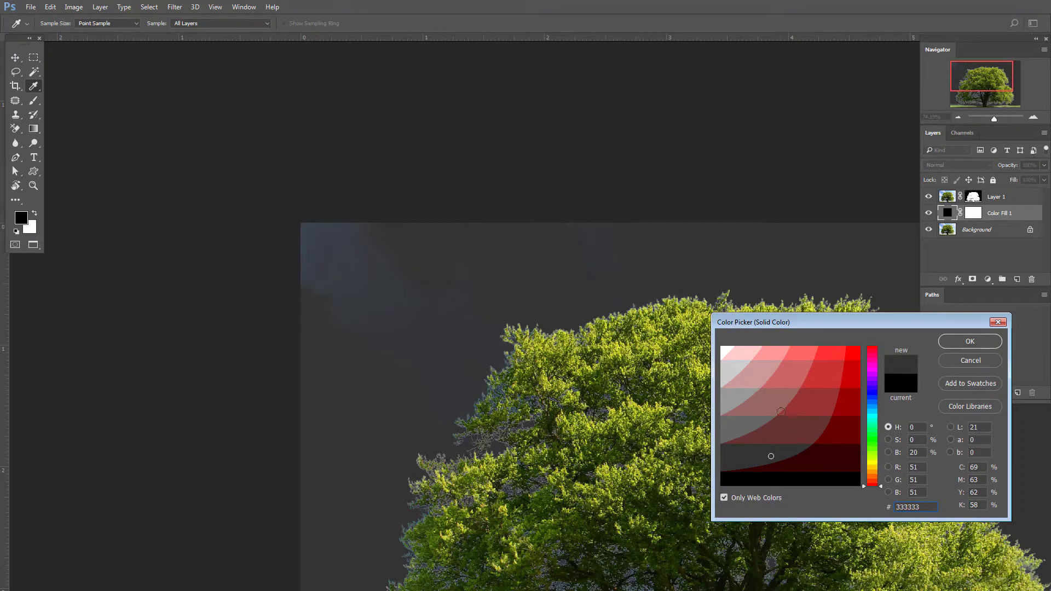
pyautogui.click(970, 341)
pyautogui.press('e')
pyautogui.scroll(-3, 476, 326)
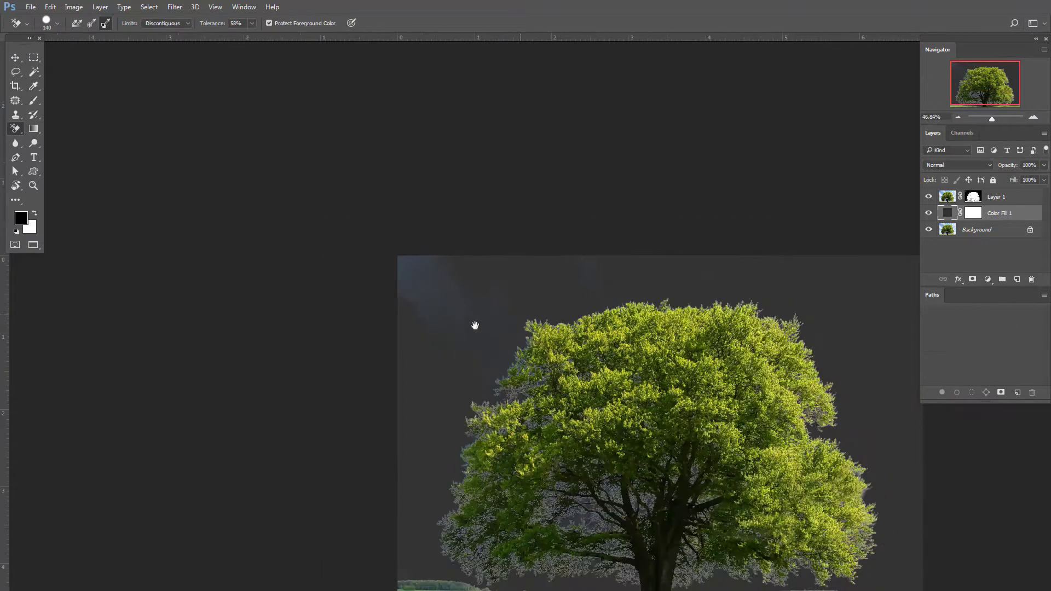
pyautogui.scroll(-1, 521, 410)
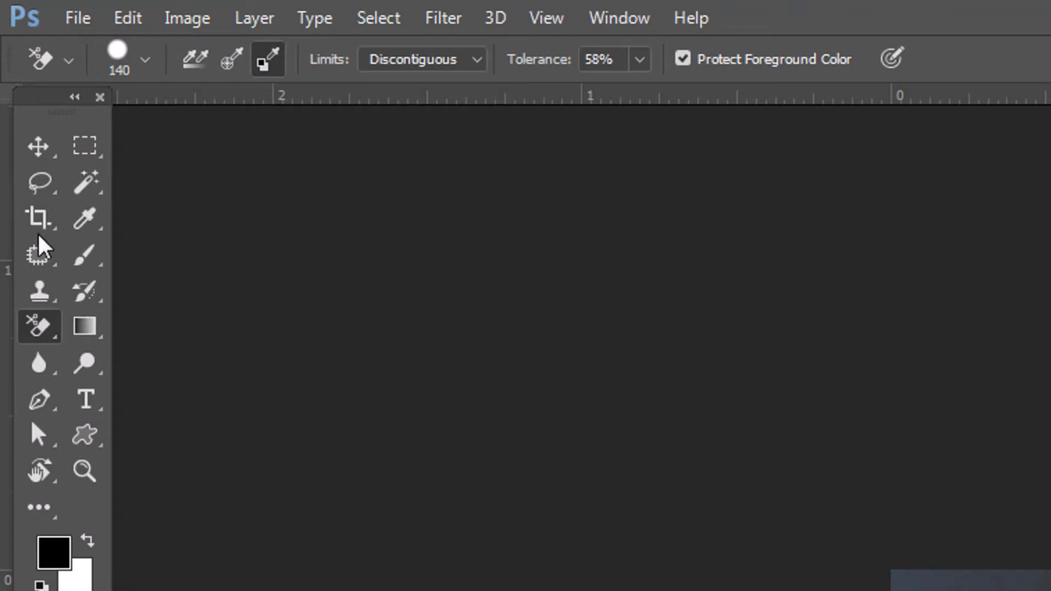
# Lasso the leftover bluish sky patch at upper left and delete it from Layer 1's mask.
pyautogui.click(38, 183)
pyautogui.click(112, 180)
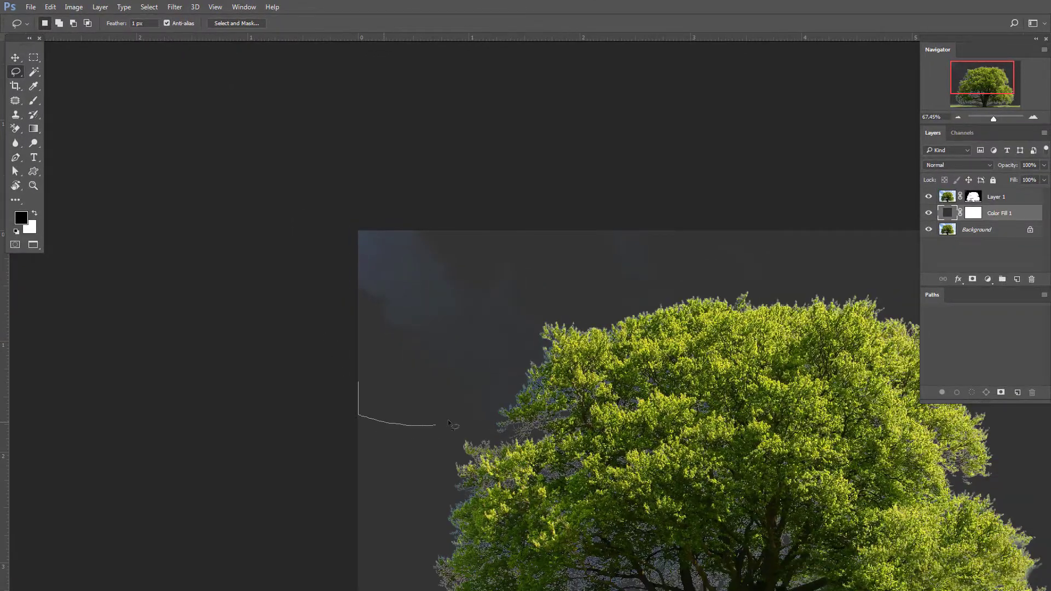
pyautogui.moveTo(11, 367); pyautogui.dragTo(15, 370)
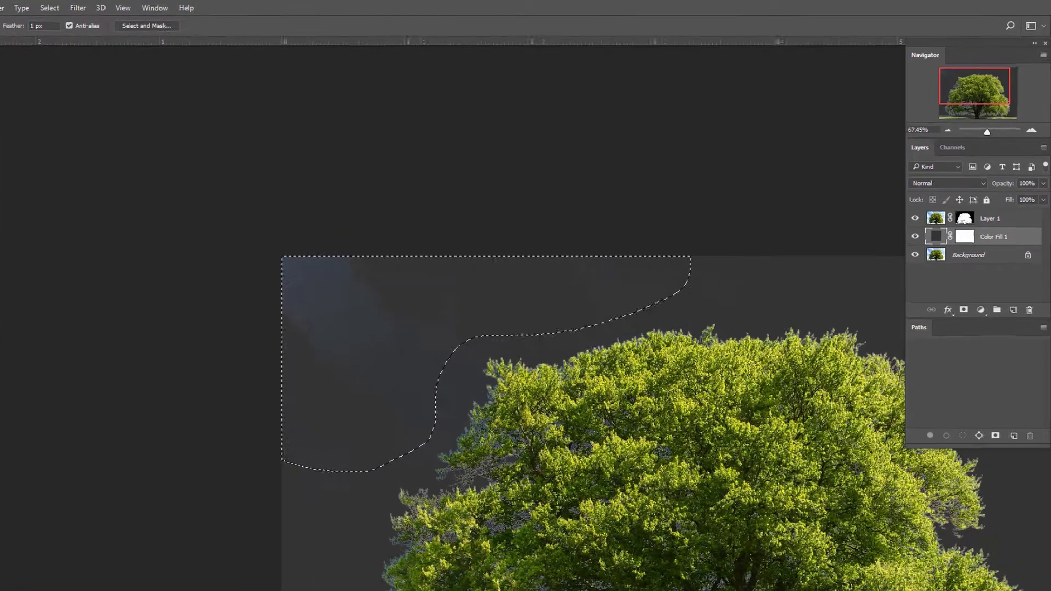
pyautogui.click(912, 349)
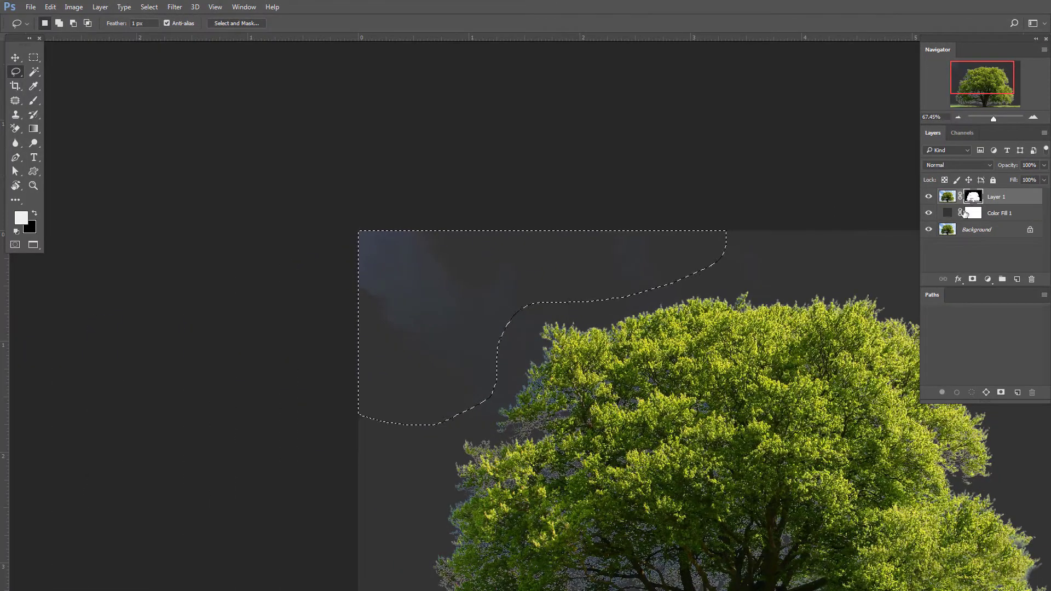
pyautogui.press('Delete')
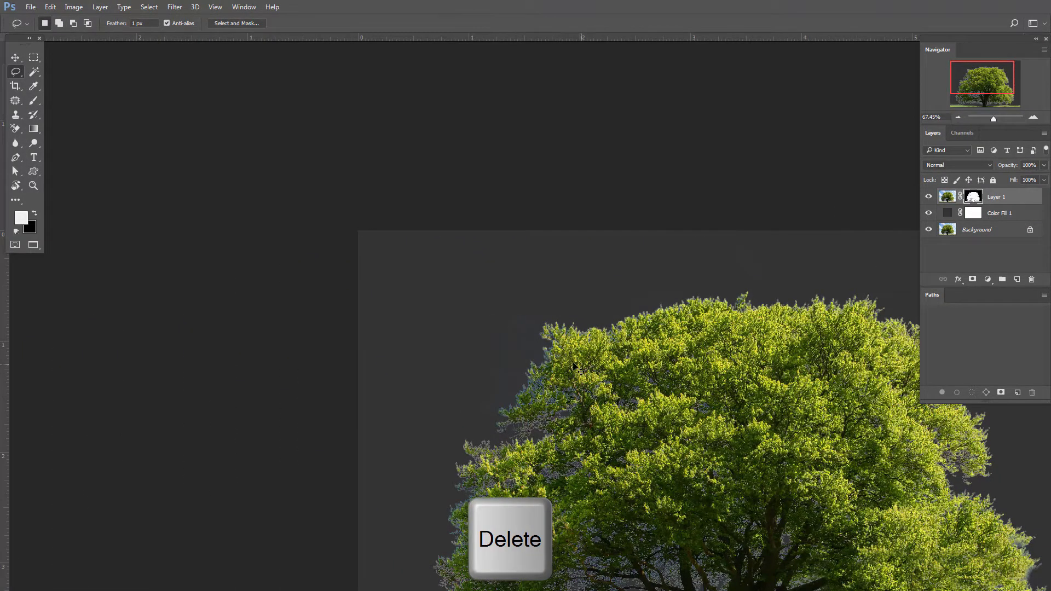
# Open Levels for Layer 1 Mask.
pyautogui.scroll(-2, 431, 450)
pyautogui.scroll(2, 562, 398)
pyautogui.scroll(4, 364, 229)
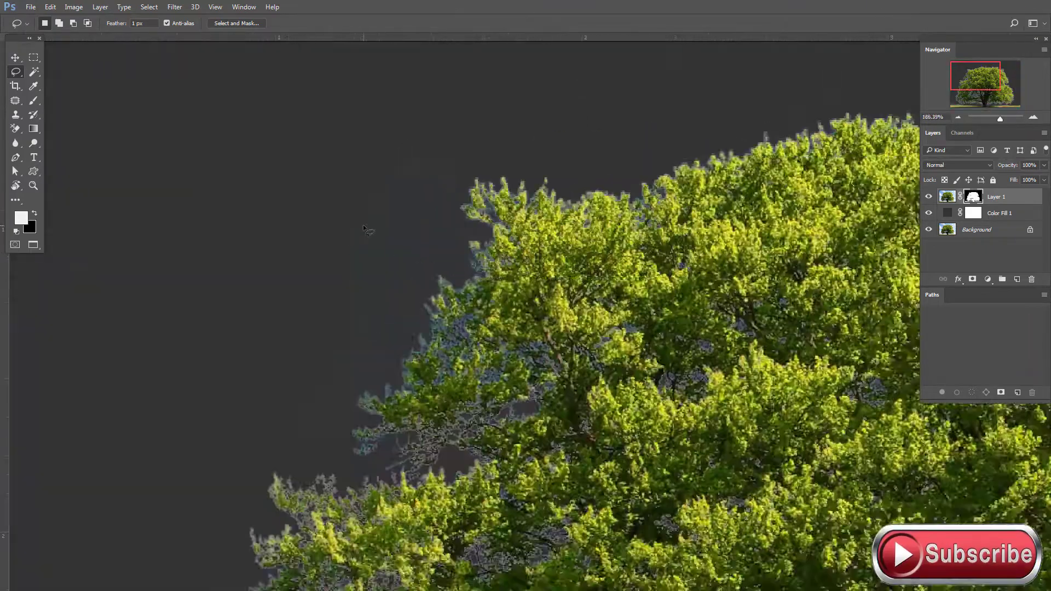
pyautogui.scroll(2, 382, 359)
pyautogui.scroll(1, 434, 360)
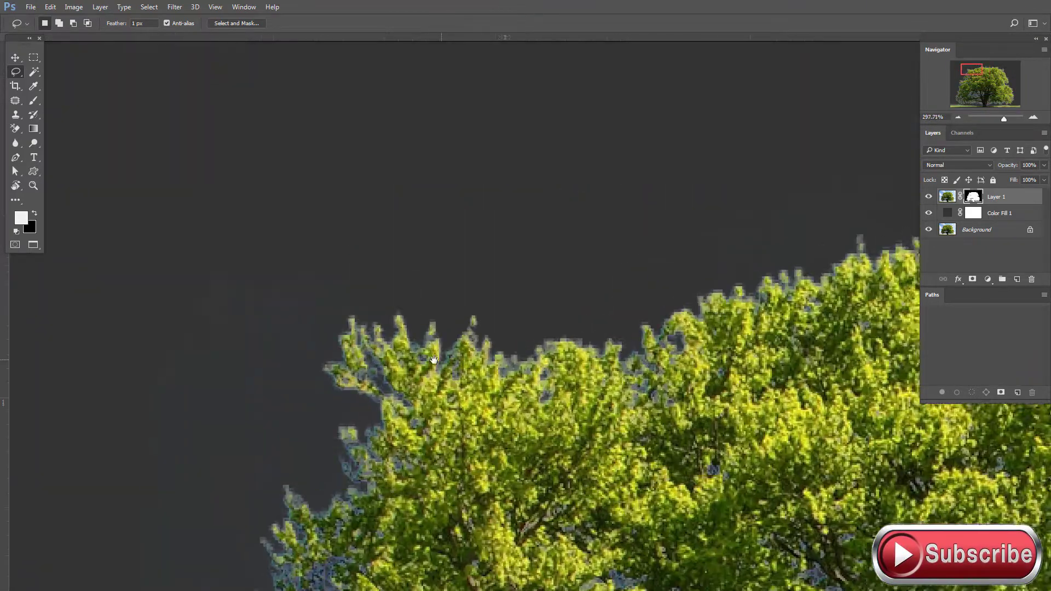
pyautogui.scroll(-2, 270, 369)
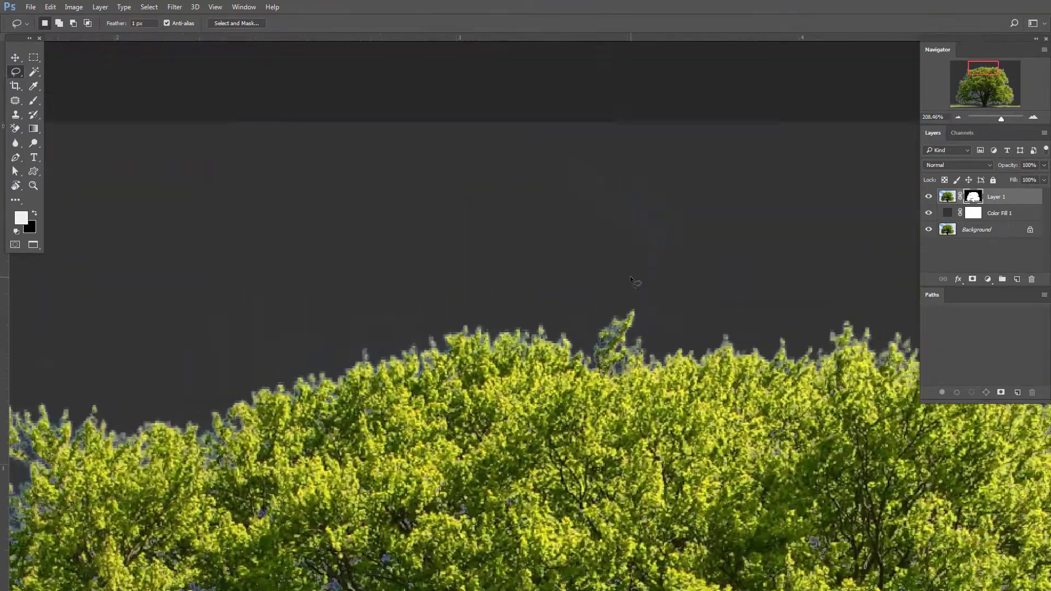
pyautogui.scroll(-1, 631, 280)
pyautogui.scroll(-1, 619, 291)
pyautogui.scroll(-1, 619, 286)
pyautogui.scroll(-1, 500, 288)
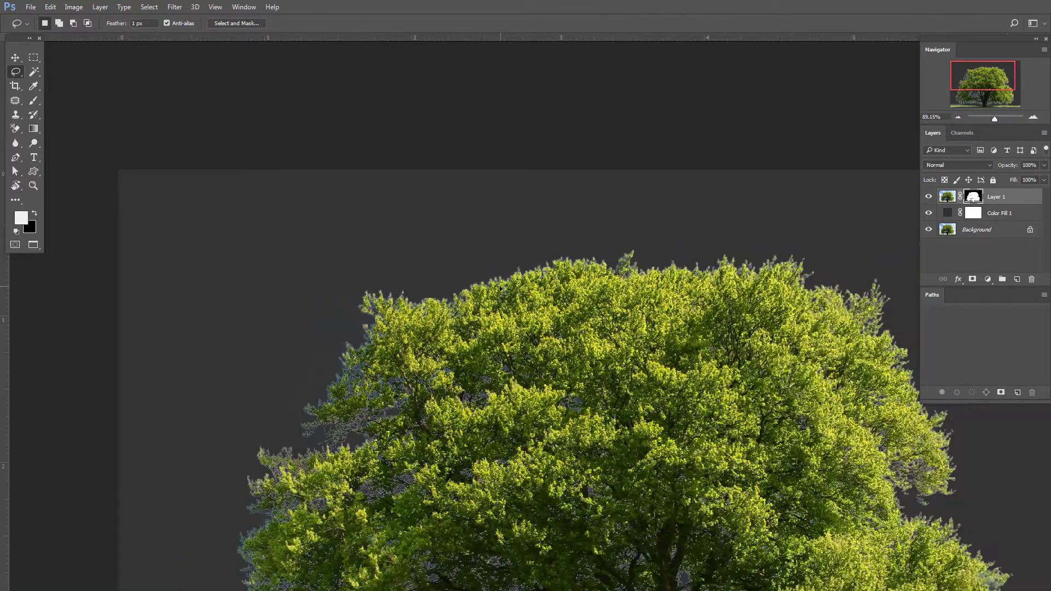
pyautogui.hotkey('ctrl', 'l')
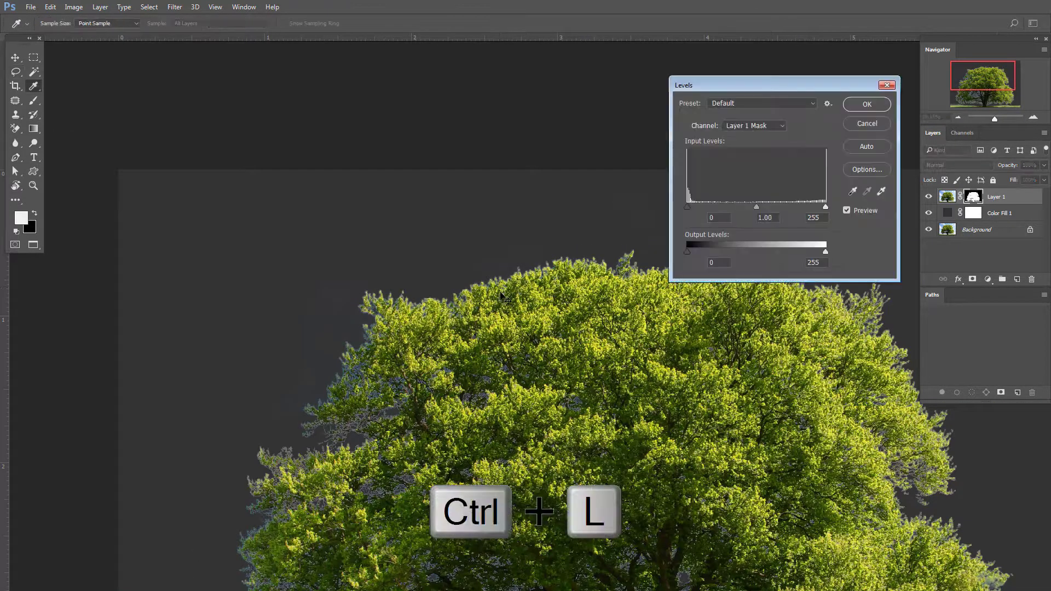
# Nudge the Layer 1 mask's black input level slightly right in Levels and apply it.
pyautogui.moveTo(763, 82); pyautogui.dragTo(739, 334)
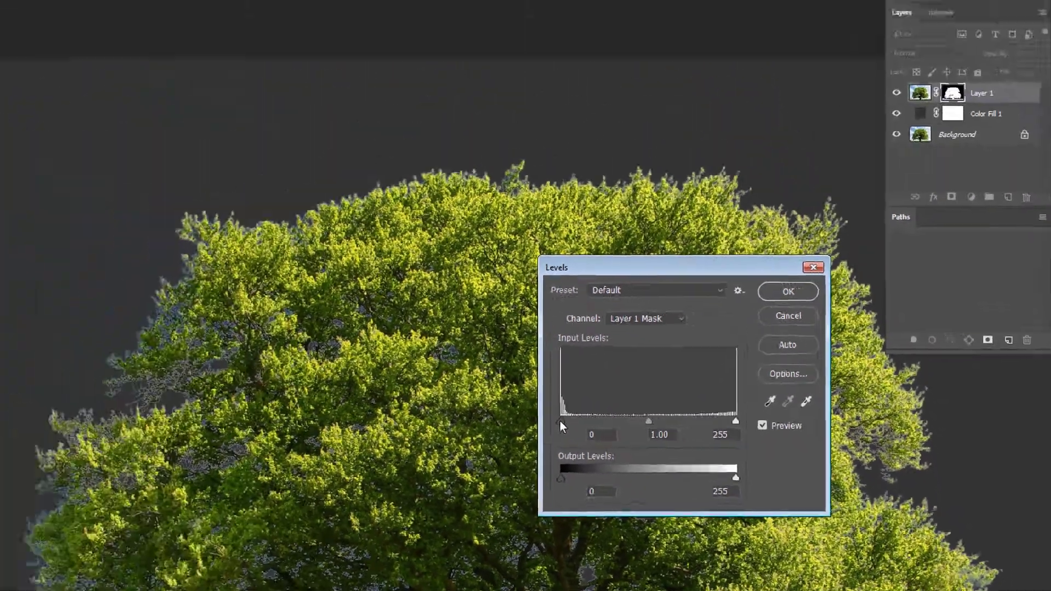
pyautogui.moveTo(618, 441); pyautogui.dragTo(621, 441)
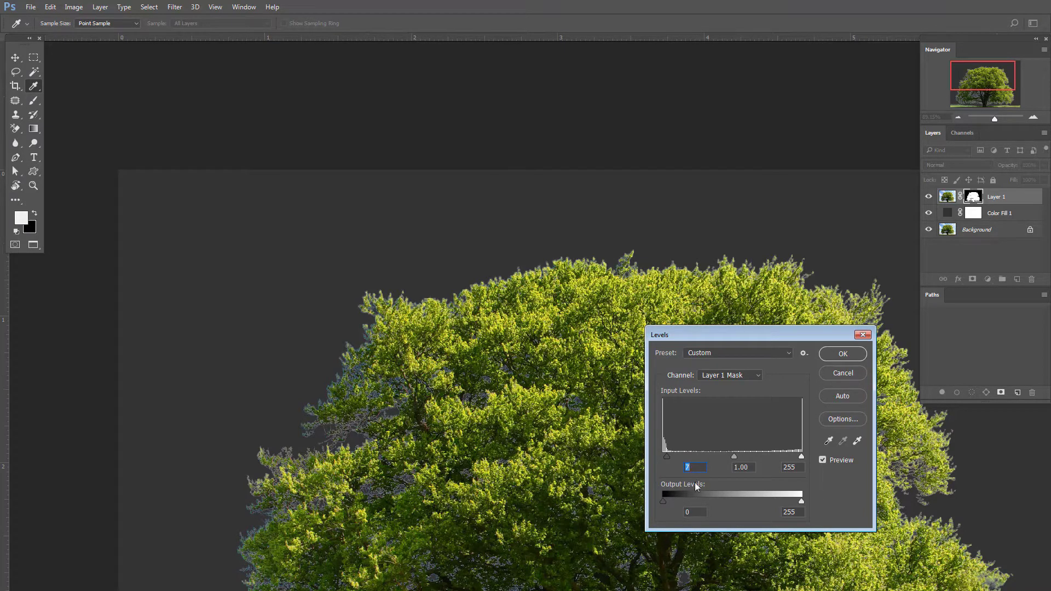
pyautogui.click(843, 354)
pyautogui.press('l')
pyautogui.scroll(-3, 469, 176)
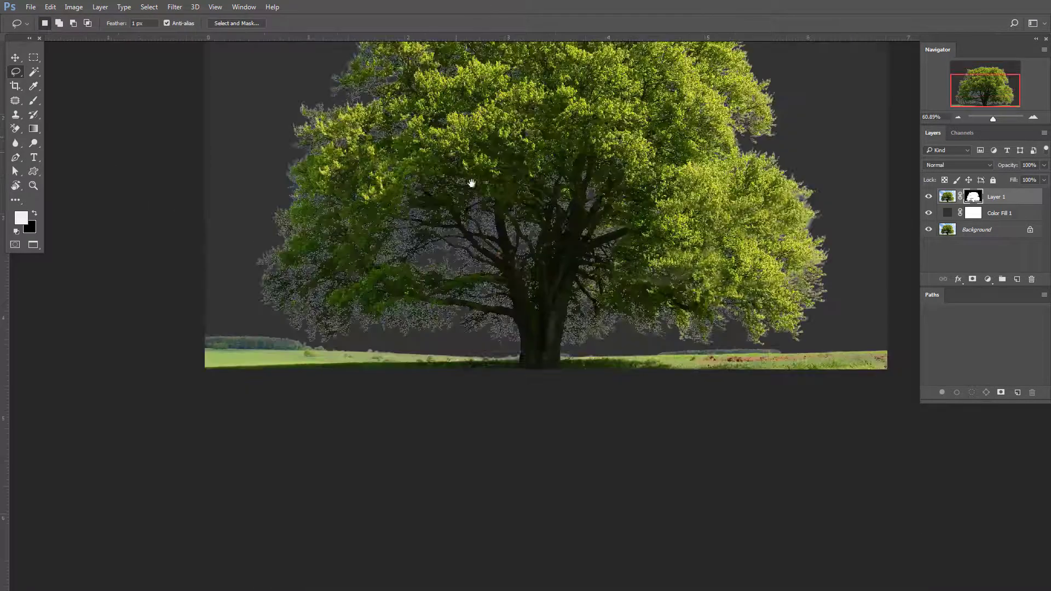
# Display Layer 1's mask alone and inspect the treetop edges up close.
pyautogui.keyDown('alt'); pyautogui.click(974, 200); pyautogui.keyUp('alt')
pyautogui.scroll(4, 571, 398)
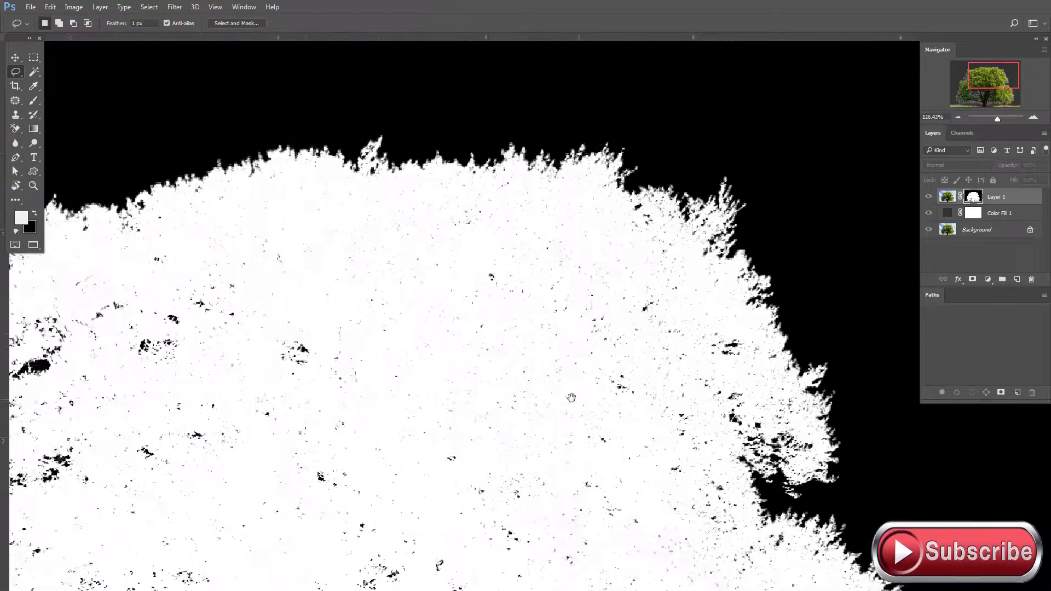
pyautogui.scroll(3, 571, 398)
pyautogui.moveTo(424, 226); pyautogui.dragTo(424, 297)
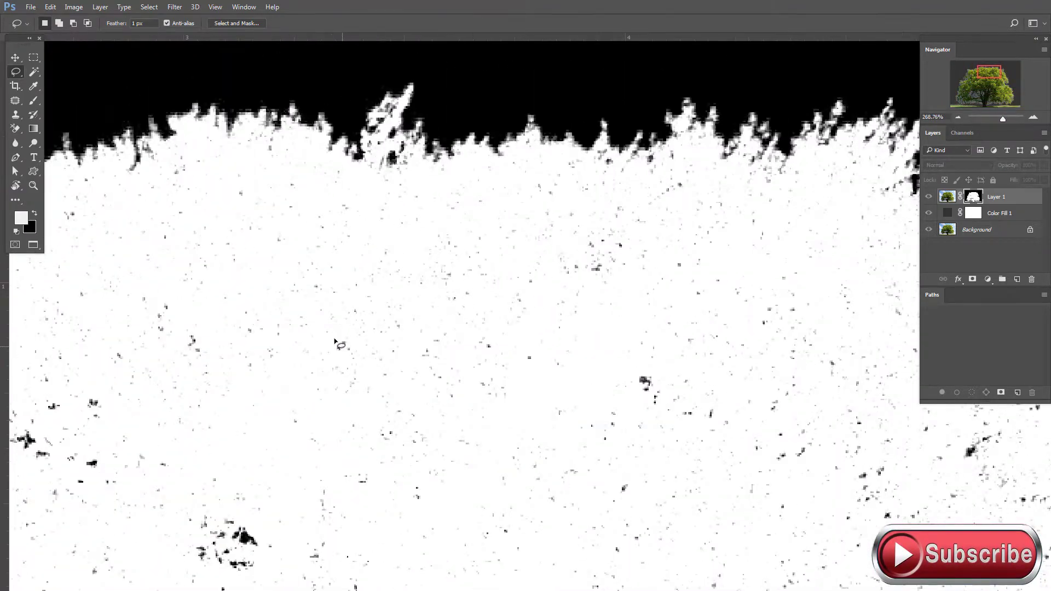
pyautogui.scroll(-1, 337, 344)
pyautogui.scroll(-1, 419, 319)
pyautogui.moveTo(420, 319); pyautogui.dragTo(537, 281)
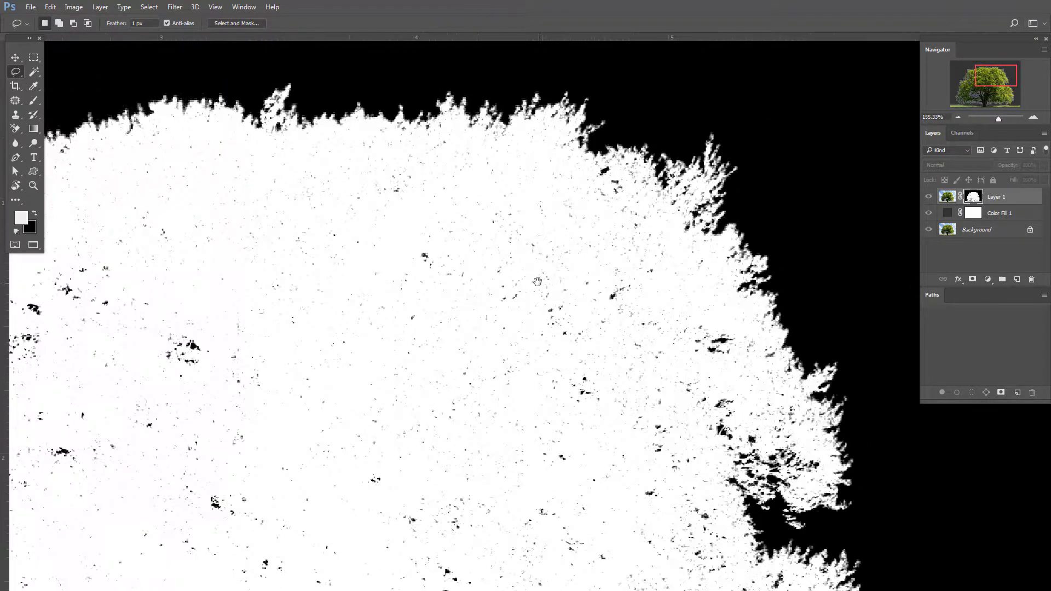
pyautogui.scroll(1, 526, 333)
pyautogui.scroll(1, 629, 296)
pyautogui.scroll(-2, 629, 299)
pyautogui.scroll(-1, 629, 305)
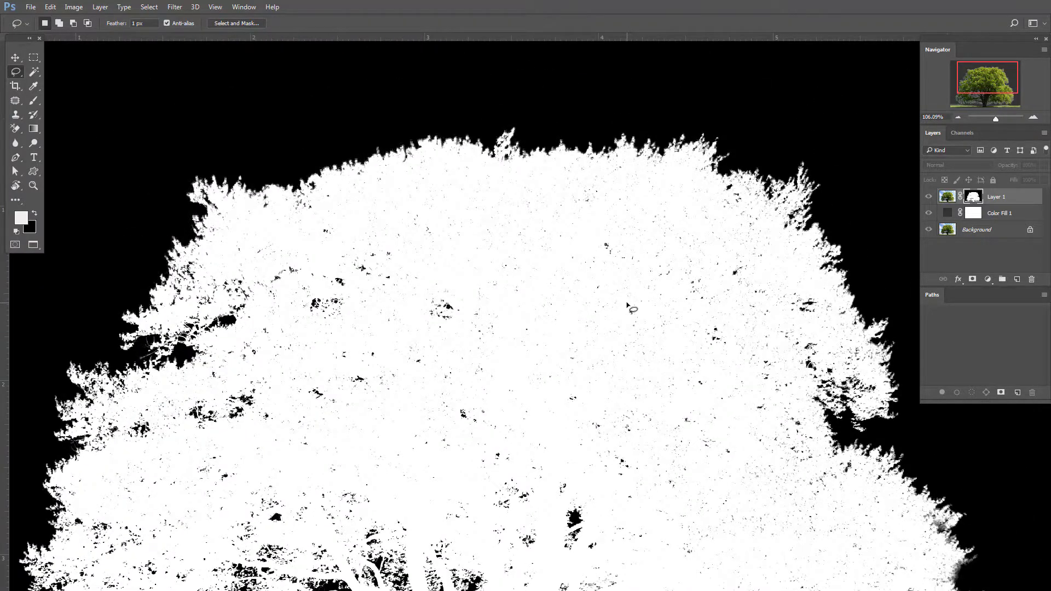
pyautogui.scroll(1, 632, 320)
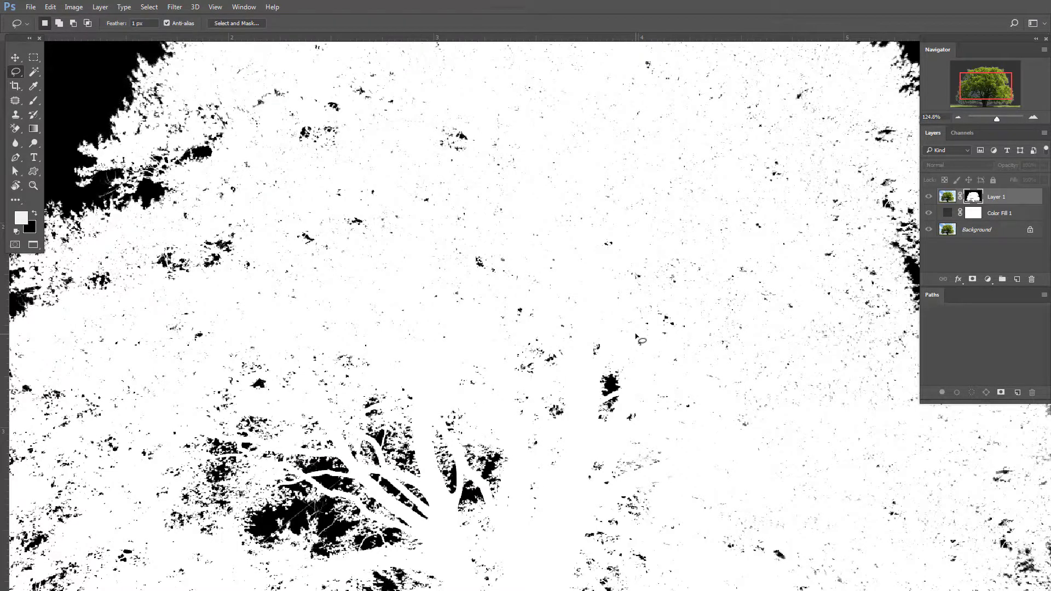
pyautogui.scroll(-2, 637, 338)
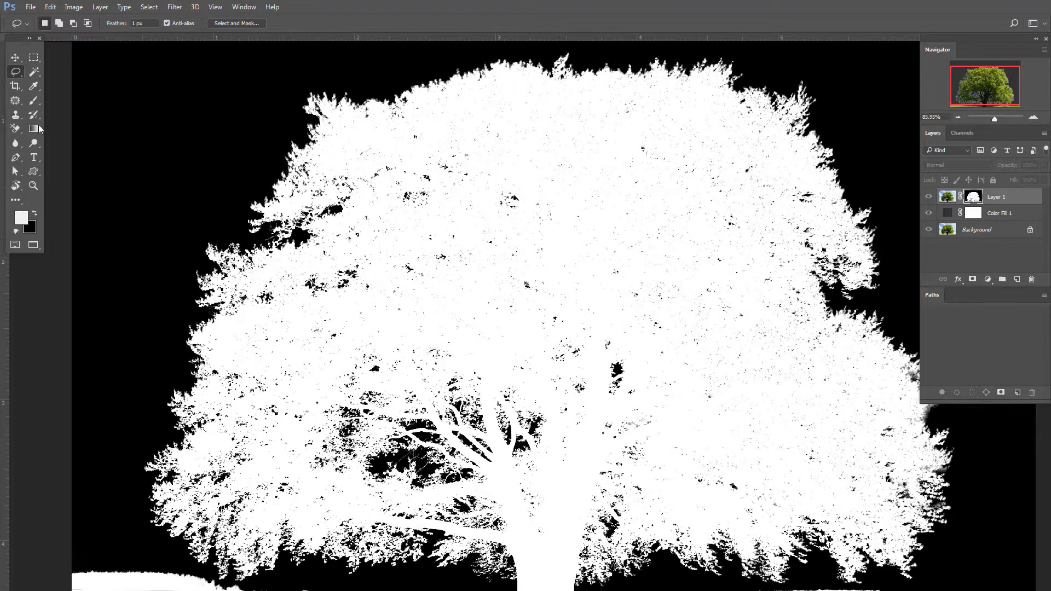
# Select the Dodge tool with Highlights range and a brush of about 198 px.
pyautogui.rightClick(33, 144)
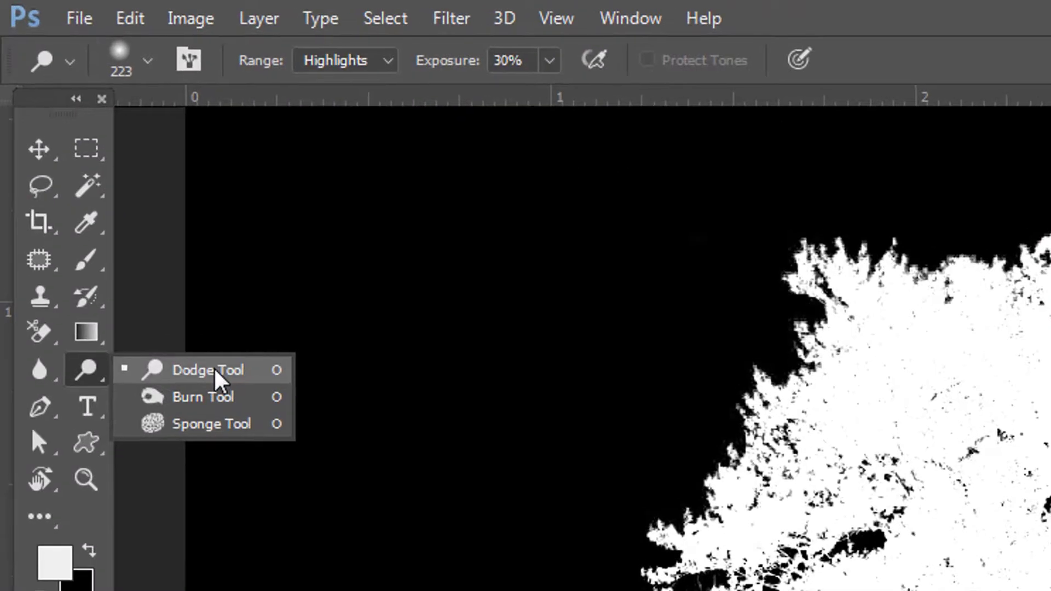
pyautogui.click(82, 145)
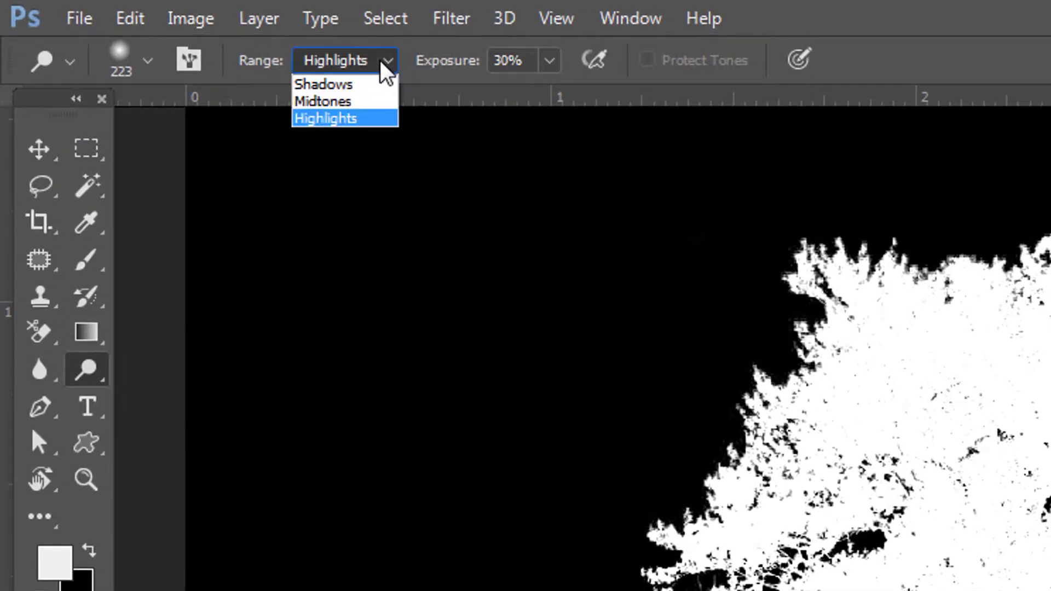
pyautogui.click(347, 121)
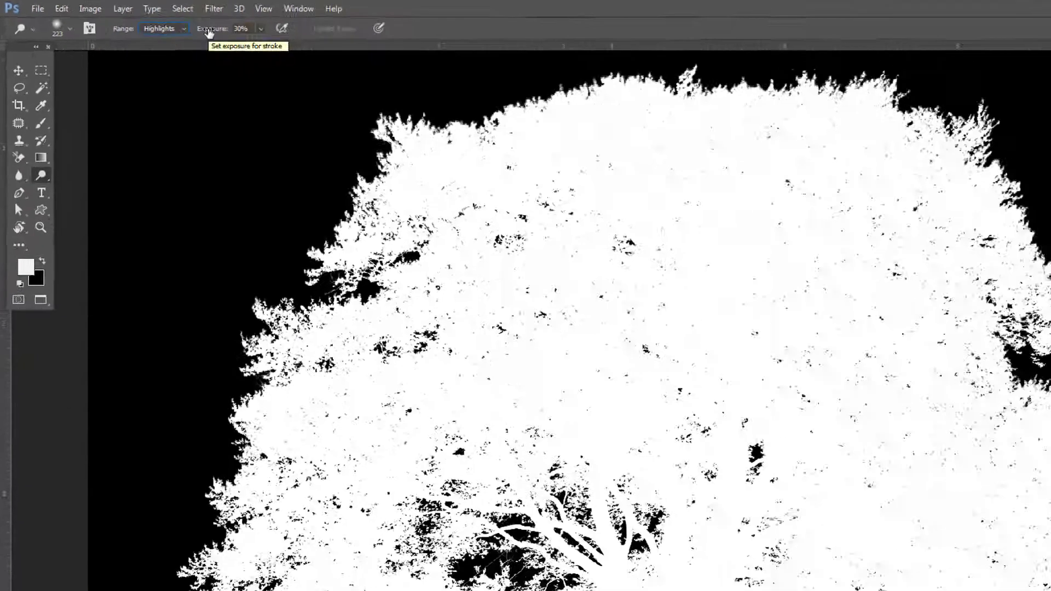
pyautogui.scroll(5, 534, 365)
pyautogui.scroll(3, 580, 317)
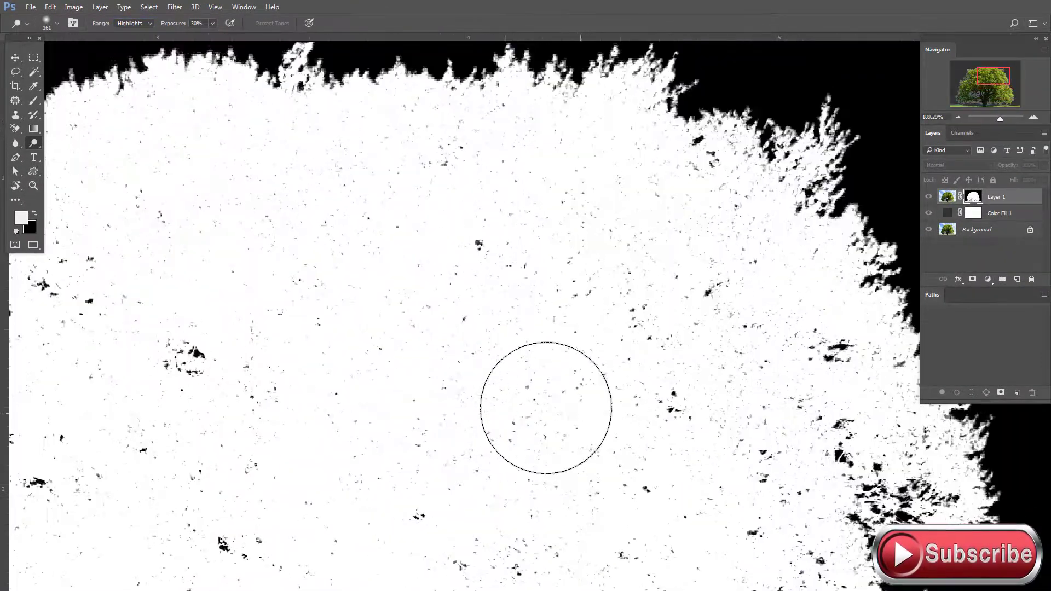
pyautogui.moveTo(329, 313); pyautogui.dragTo(339, 460)
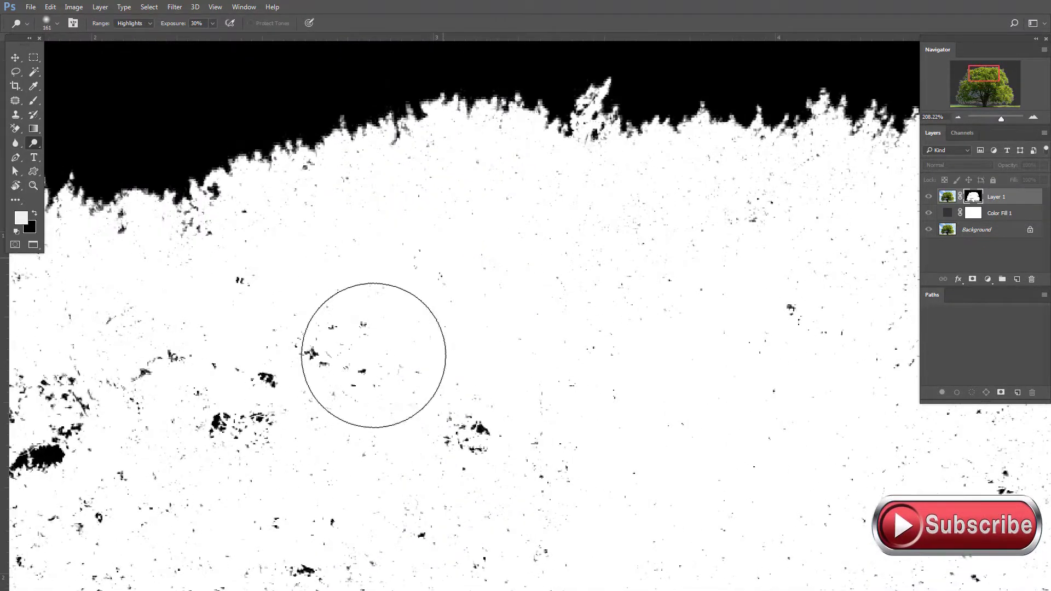
# Zoom in and out across the mask's crown to work over the canopy.
pyautogui.scroll(-7, 383, 356)
pyautogui.scroll(-3, 571, 317)
pyautogui.scroll(-3, 564, 423)
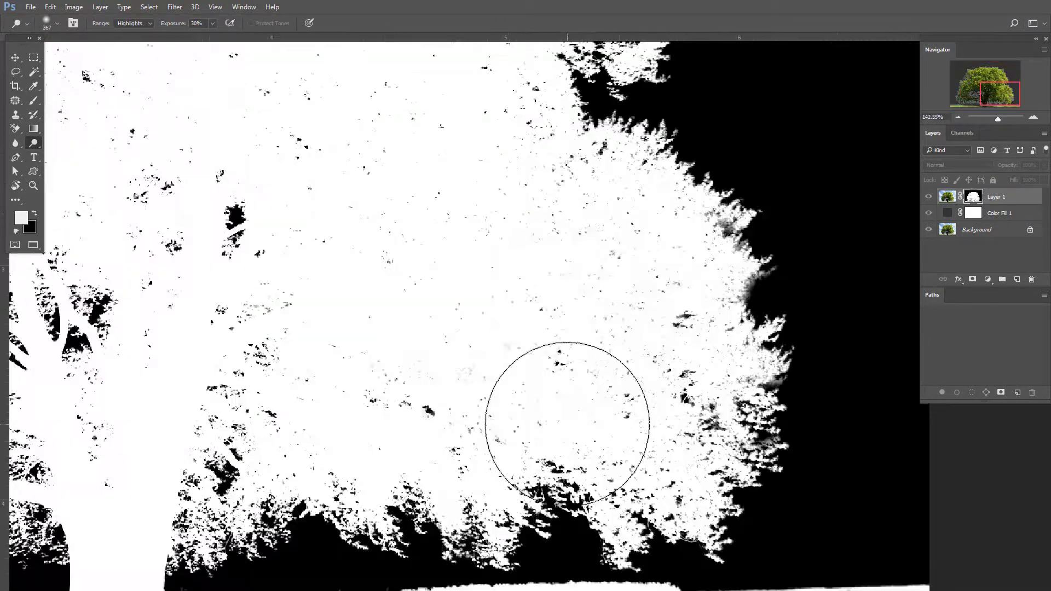
pyautogui.scroll(-3, 235, 258)
pyautogui.scroll(2, 604, 329)
pyautogui.scroll(-3, 605, 330)
pyautogui.scroll(3, 445, 305)
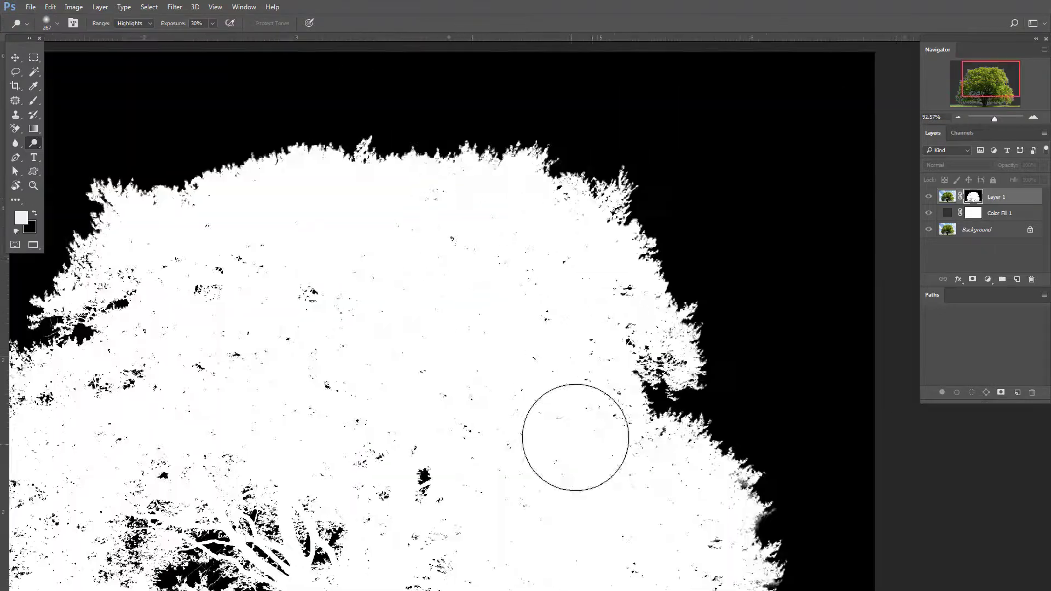
pyautogui.scroll(-3, 575, 435)
pyautogui.scroll(5, 610, 371)
pyautogui.scroll(-3, 609, 368)
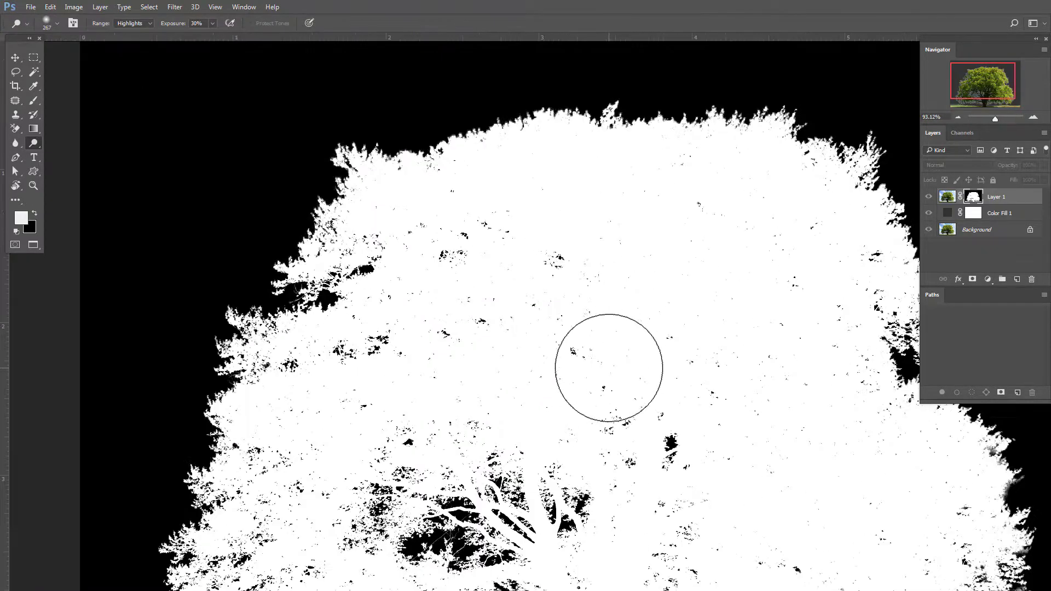
pyautogui.scroll(1, 558, 359)
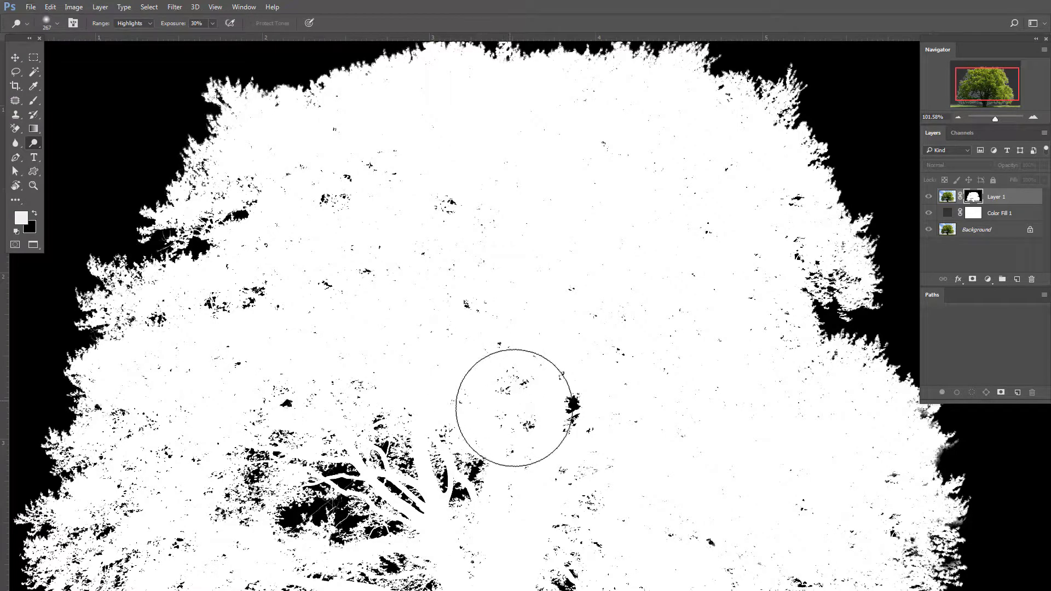
# Return to the coloured tree view and bring the lower branches into view.
pyautogui.keyDown('alt'); pyautogui.click(974, 200); pyautogui.keyUp('alt')
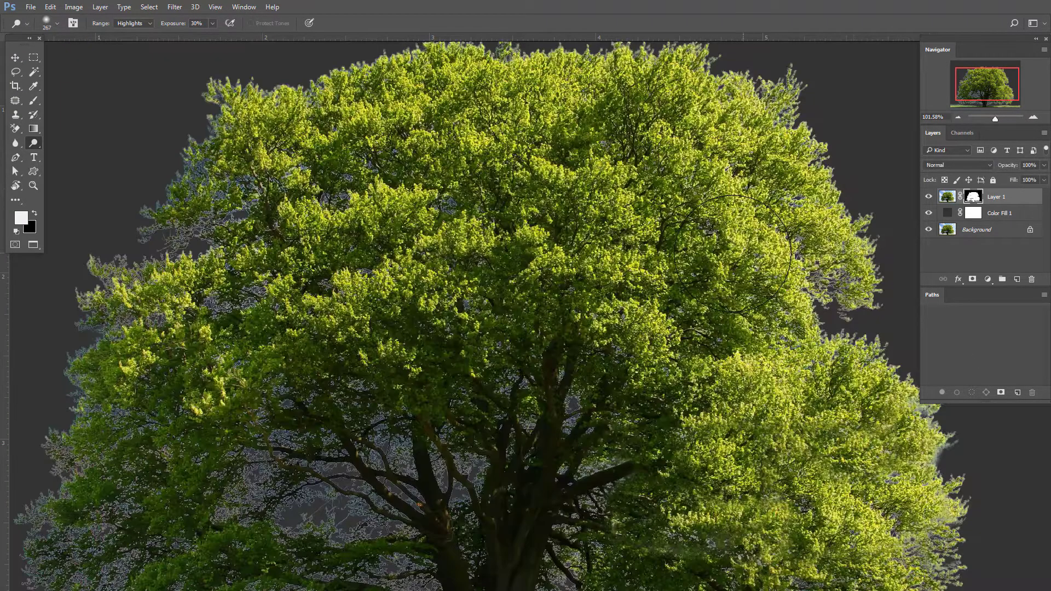
pyautogui.scroll(-2, 1006, 233)
pyautogui.scroll(-2, 736, 272)
pyautogui.scroll(2, 563, 329)
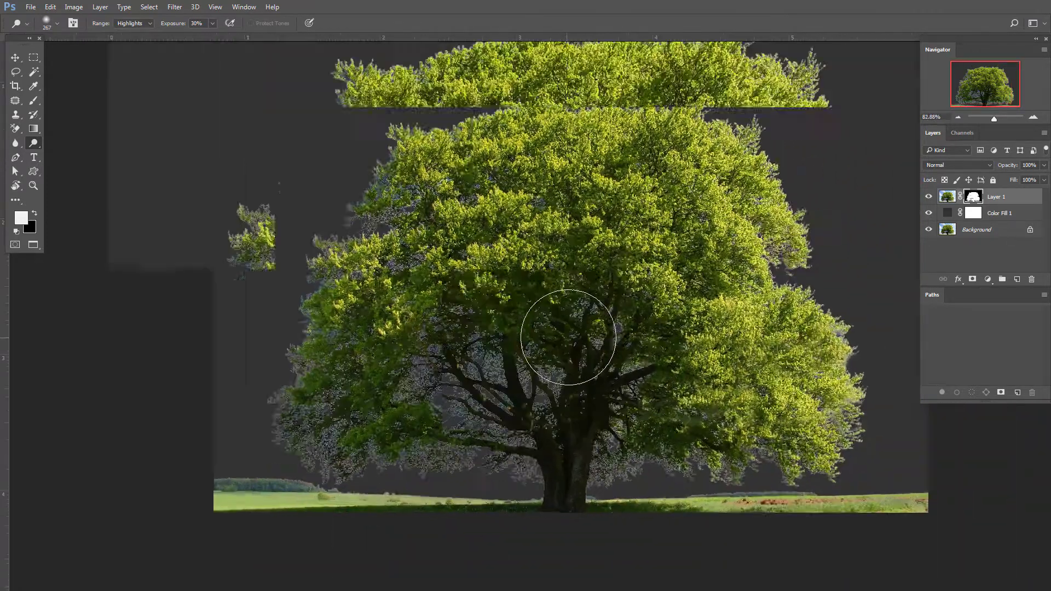
pyautogui.scroll(2, 562, 340)
pyautogui.scroll(2, 434, 436)
pyautogui.moveTo(434, 436); pyautogui.dragTo(434, 366)
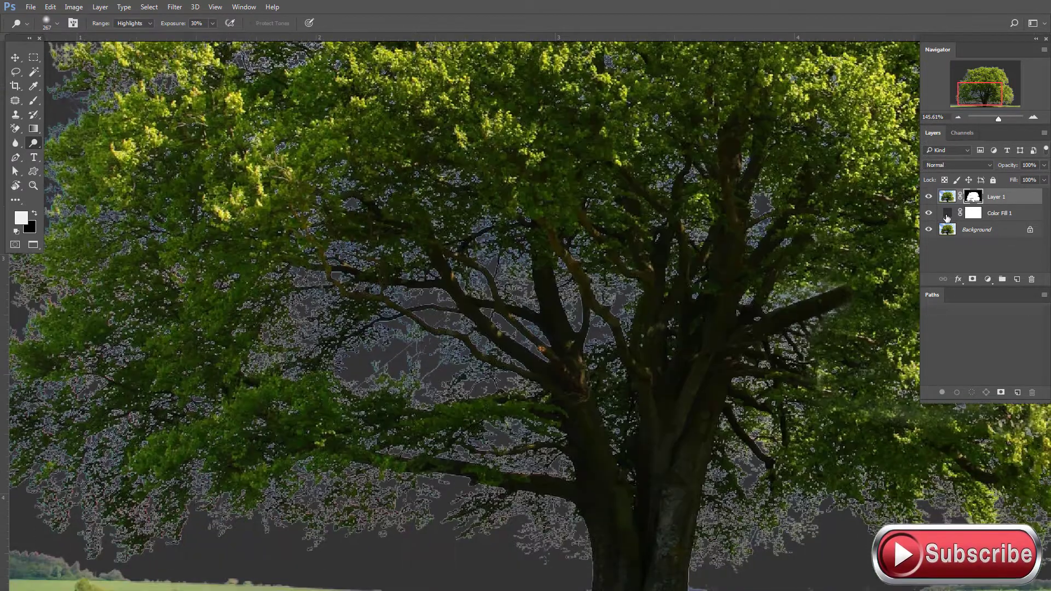
# Change the Color Fill 1 layer to black, 000000.
pyautogui.doubleClick(947, 213)
pyautogui.write('000000')
pyautogui.click(970, 343)
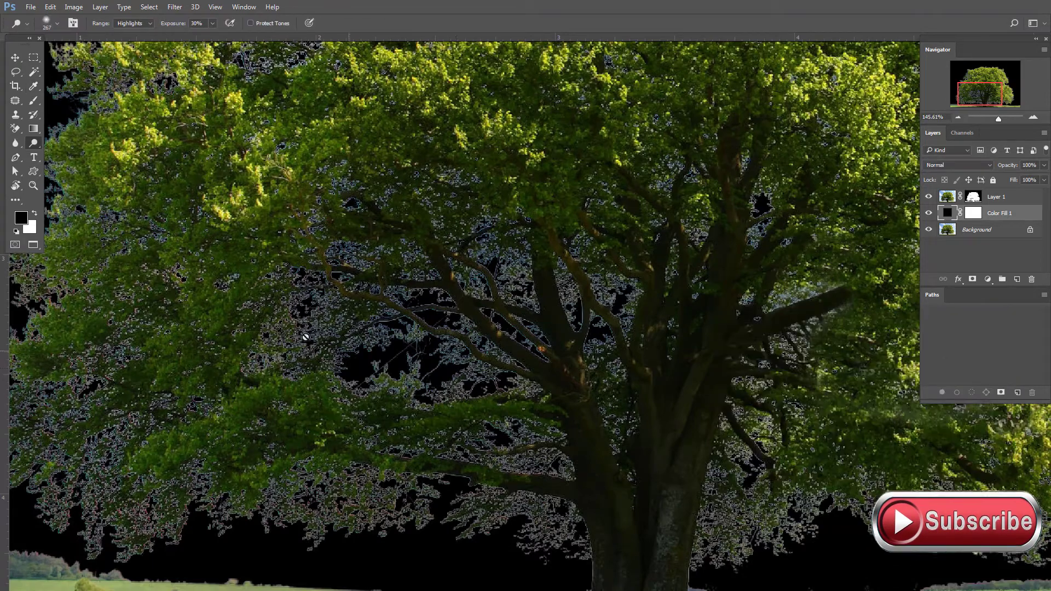
pyautogui.scroll(2, 406, 324)
pyautogui.scroll(-3, 470, 401)
# Switch tools with the O shortcut and zoom in and out around the tree.
pyautogui.press('o')
pyautogui.scroll(3, 406, 366)
pyautogui.scroll(3, 406, 366)
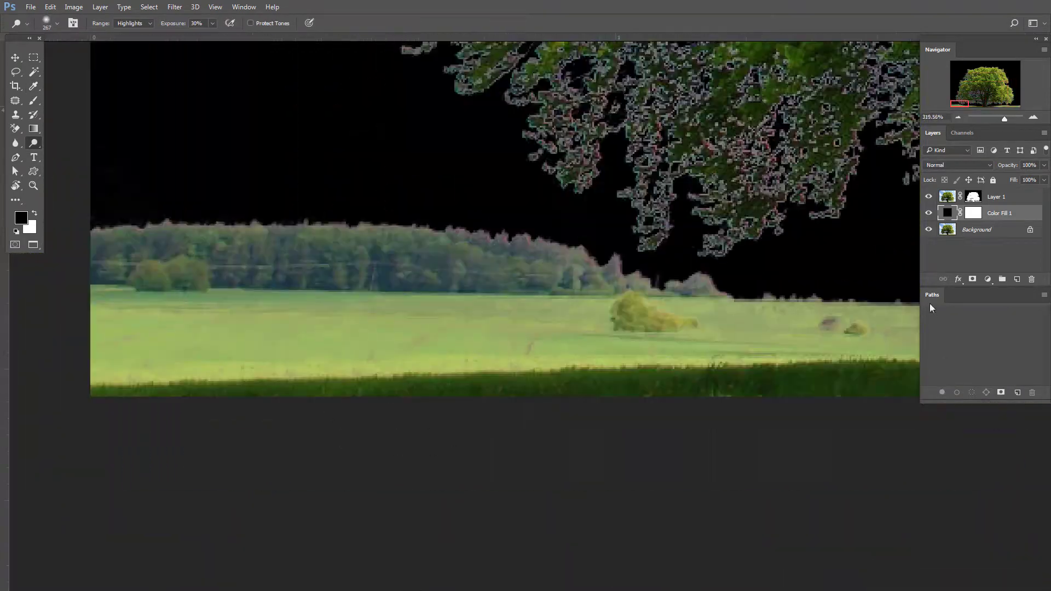
pyautogui.scroll(-3, 680, 305)
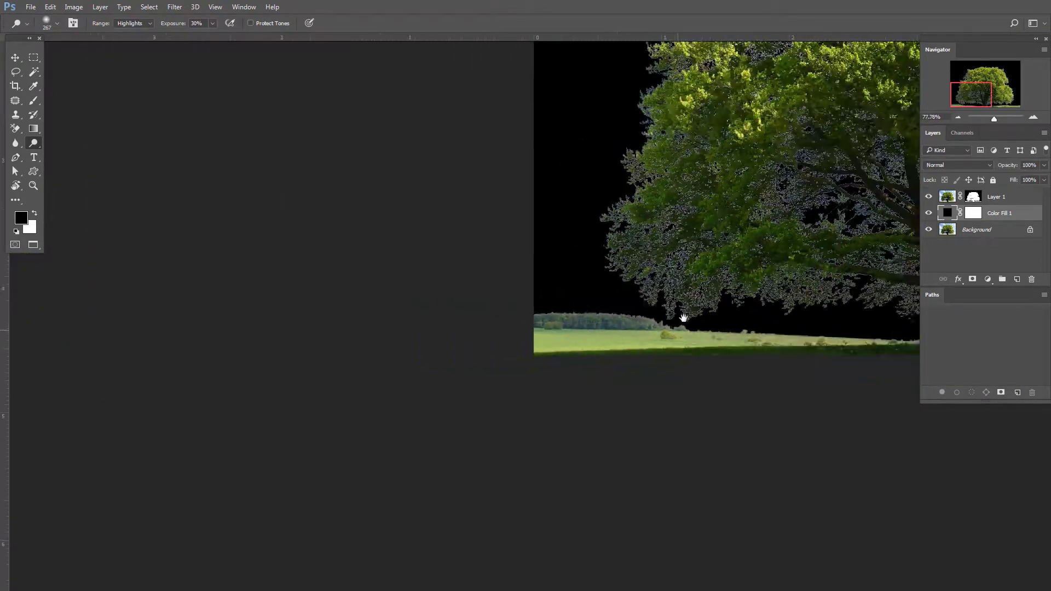
pyautogui.scroll(-2, 635, 373)
pyautogui.scroll(1, 635, 374)
pyautogui.scroll(1, 746, 363)
pyautogui.scroll(2, 699, 368)
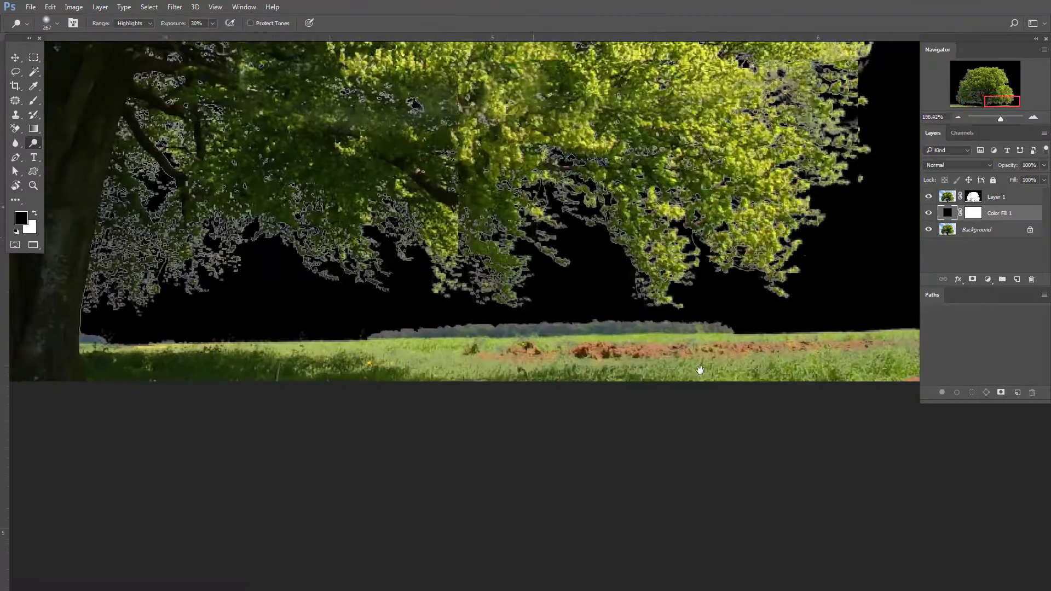
pyautogui.scroll(1, 495, 343)
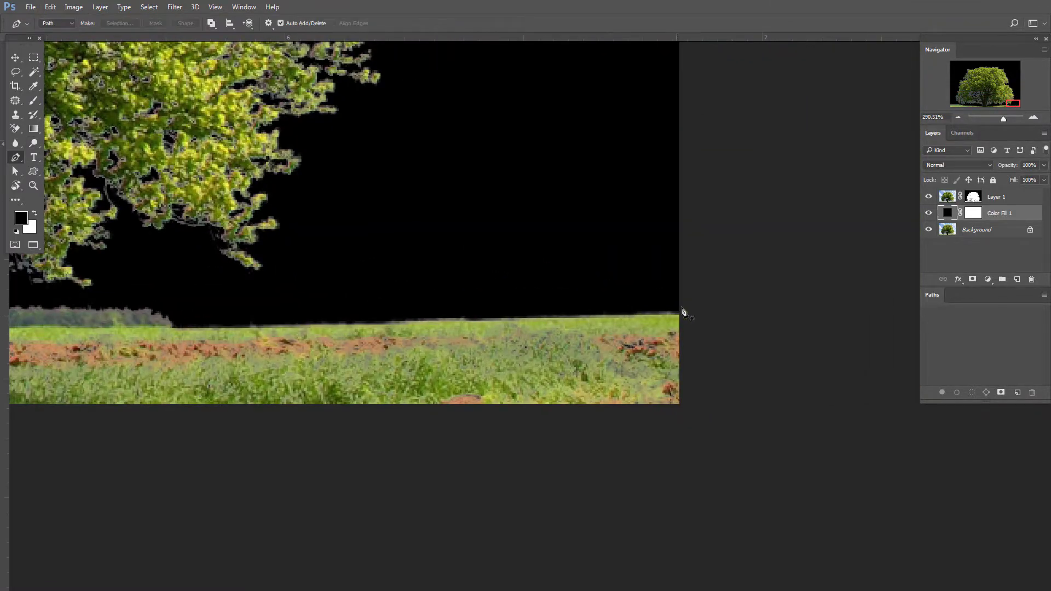
# Trace a work path right to left along the field's horizon edge, past the trunk base.
pyautogui.click(686, 316)
pyautogui.click(204, 327)
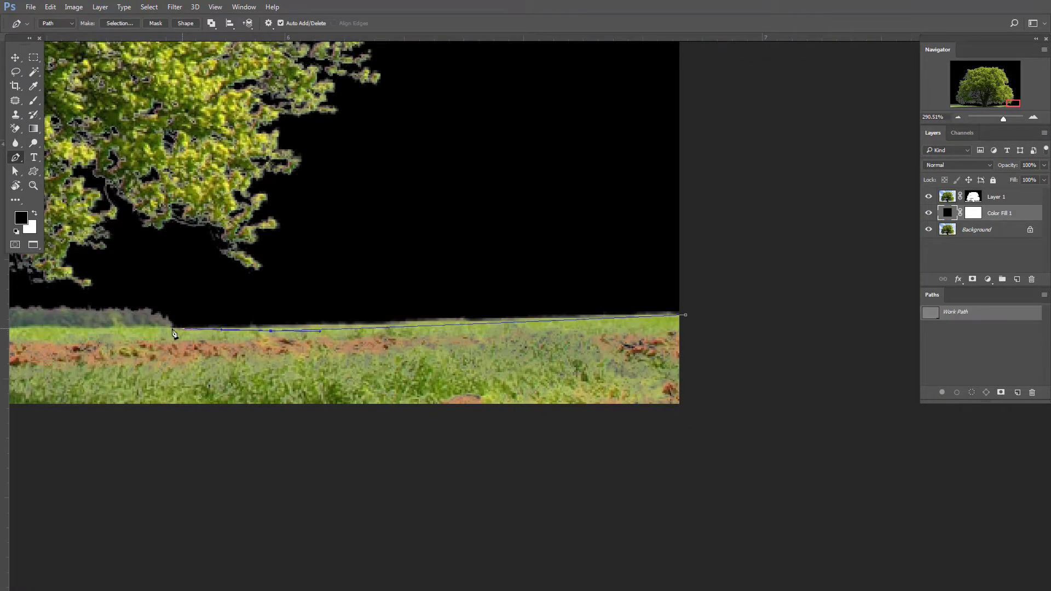
pyautogui.click(166, 327)
pyautogui.scroll(1, 166, 327)
pyautogui.scroll(1, 495, 414)
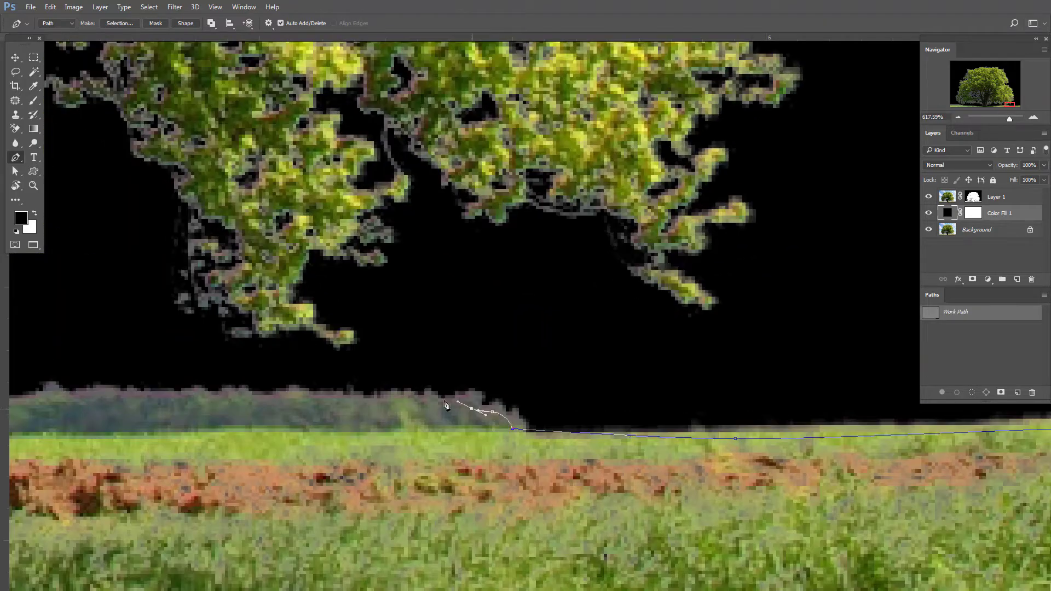
pyautogui.scroll(-2, 445, 404)
pyautogui.scroll(-1, 445, 404)
pyautogui.scroll(-1, 445, 384)
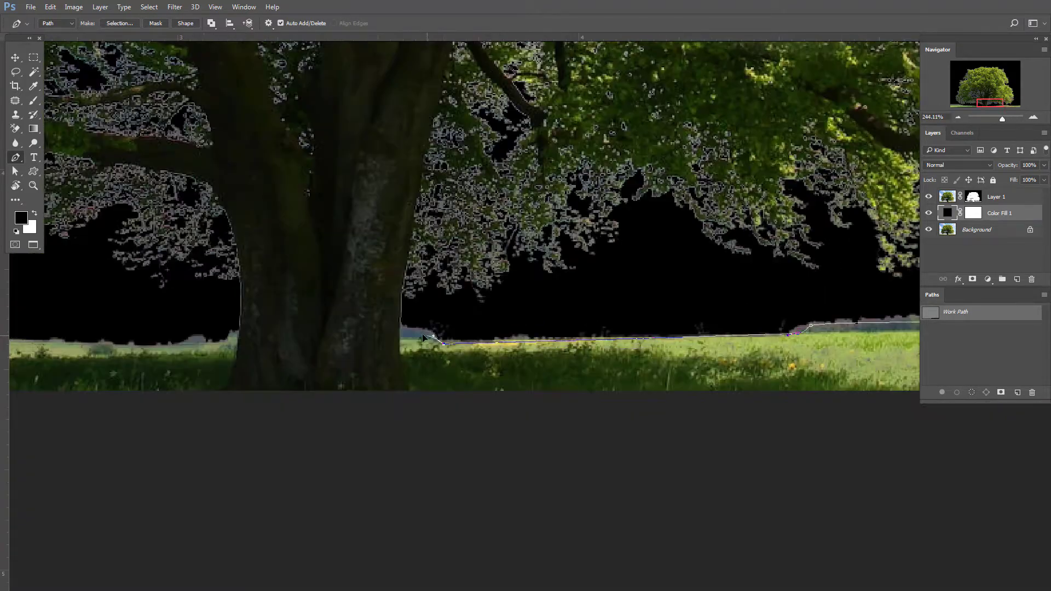
pyautogui.moveTo(367, 349); pyautogui.dragTo(512, 333)
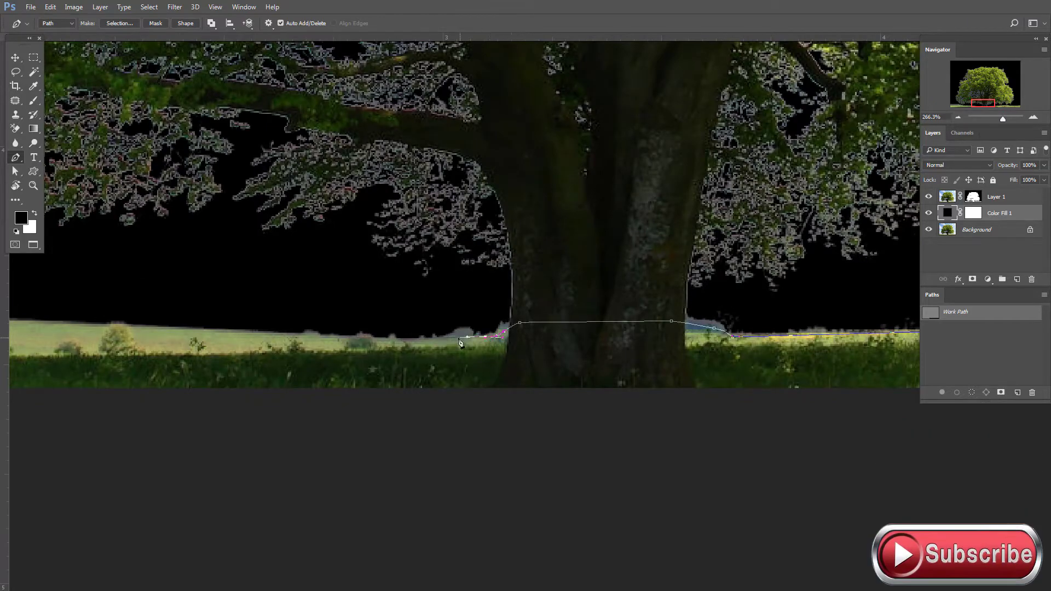
pyautogui.hscroll(-5, 427, 332)
pyautogui.scroll(-1, 427, 332)
pyautogui.hscroll(5, 553, 418)
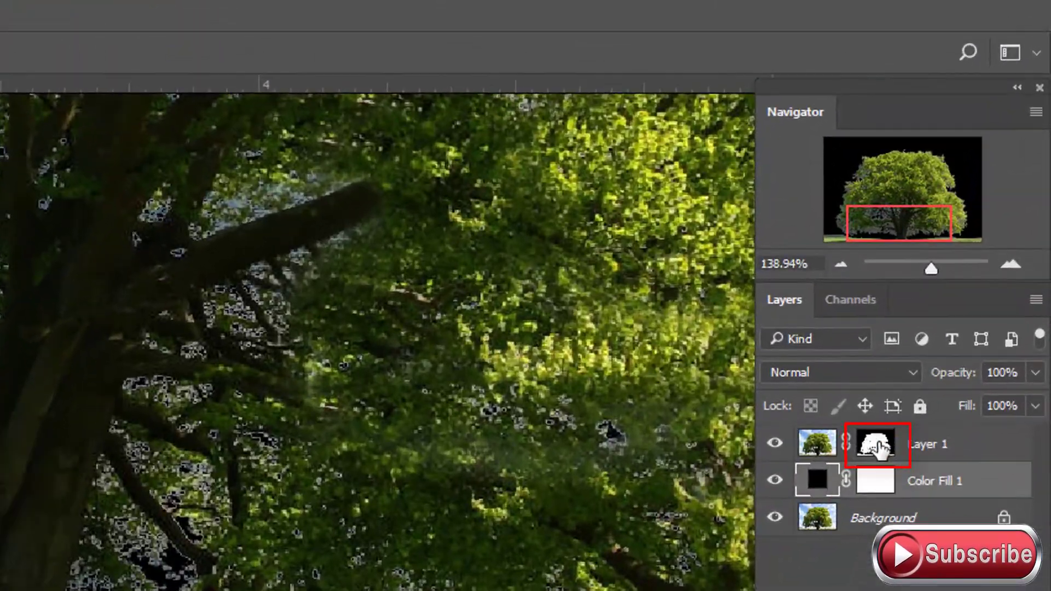
# Fill the ground below the traced path with white on Layer 1's mask, feathered 0.5 px.
pyautogui.keyDown('alt'); pyautogui.click(878, 446); pyautogui.keyUp('alt')
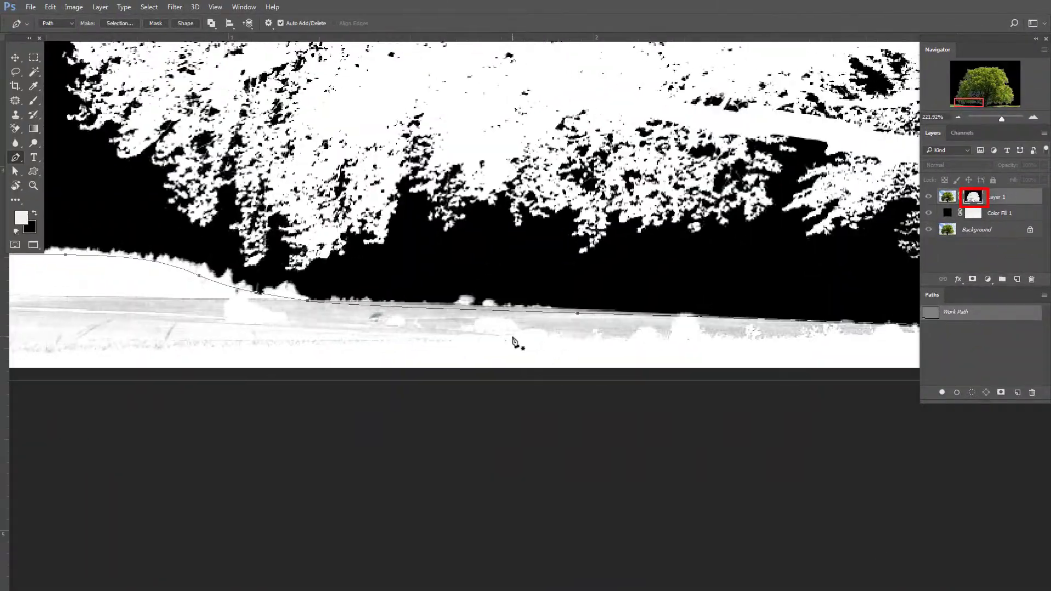
pyautogui.hotkey('shift', 'F6')
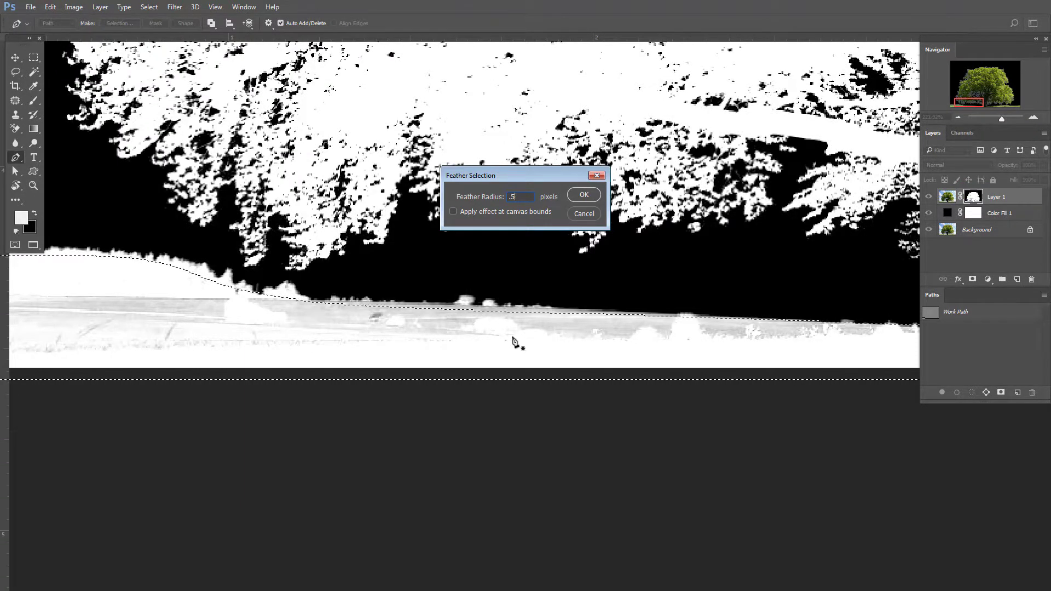
pyautogui.press('Return')
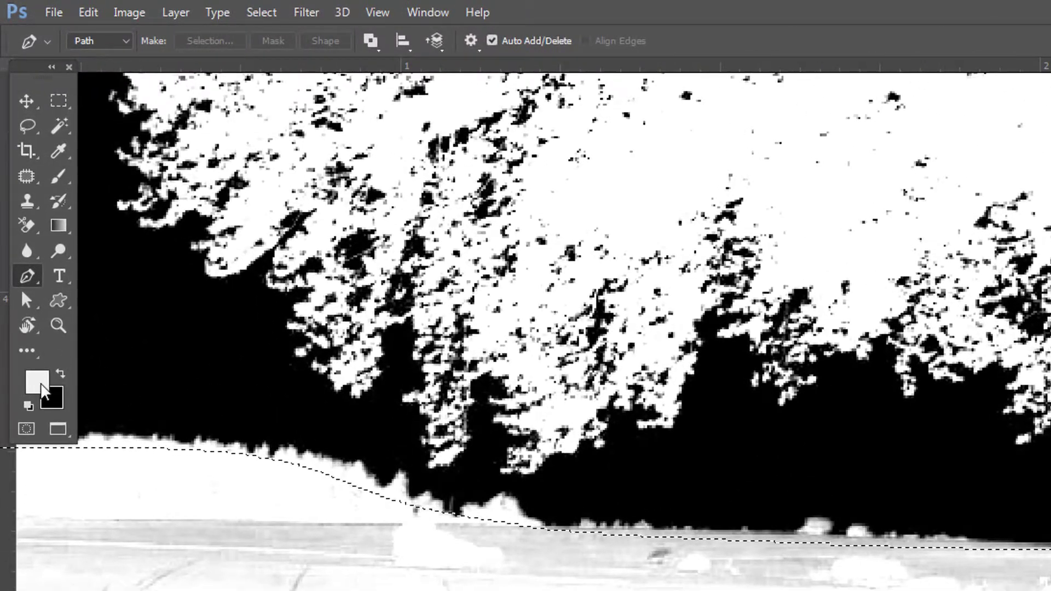
pyautogui.click(28, 402)
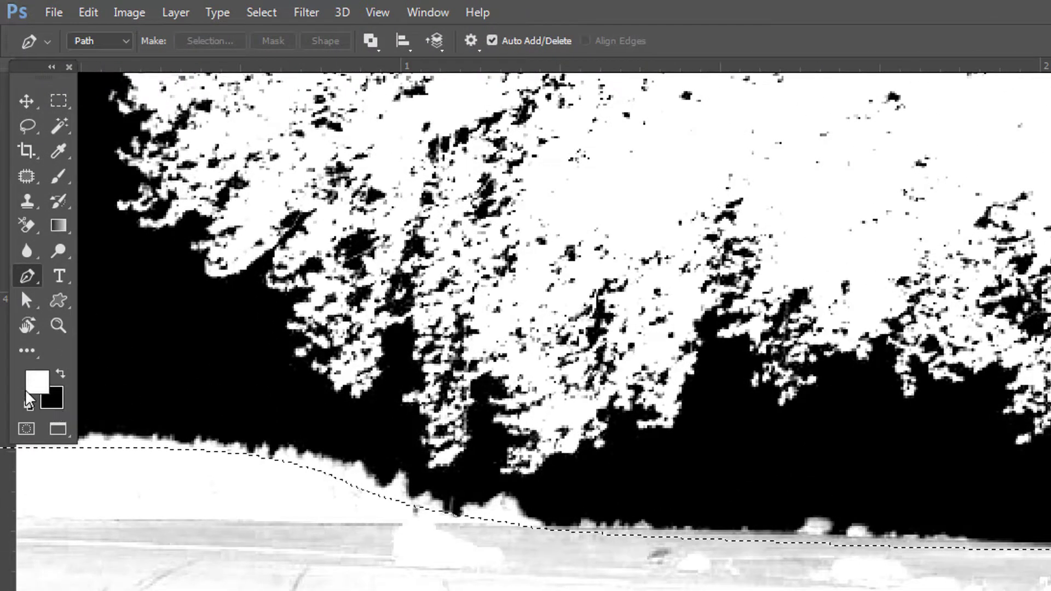
pyautogui.moveTo(188, 470); pyautogui.dragTo(399, 587)
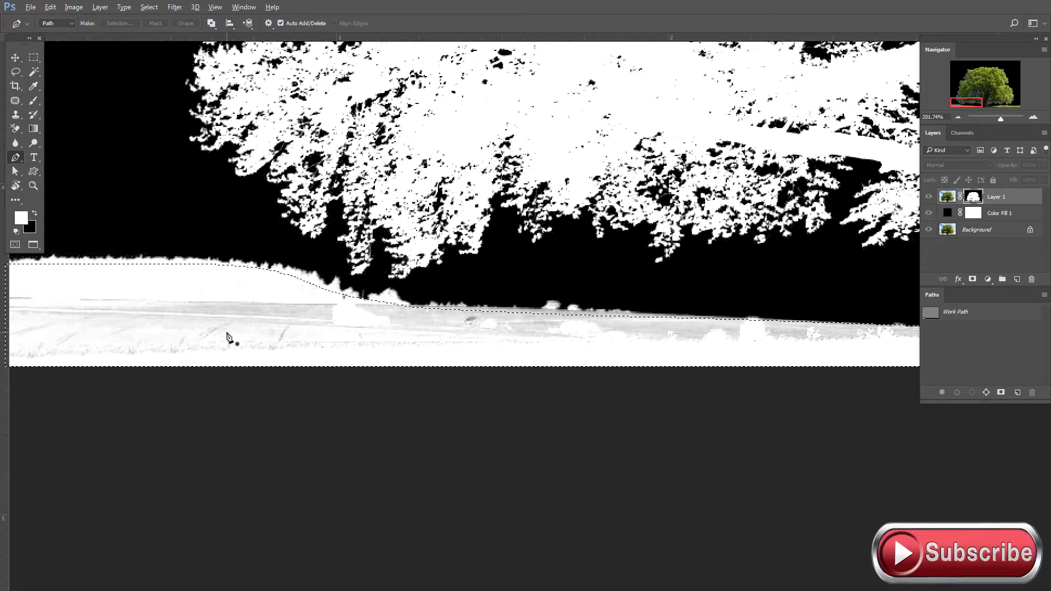
pyautogui.hotkey('alt', 'BackSpace')
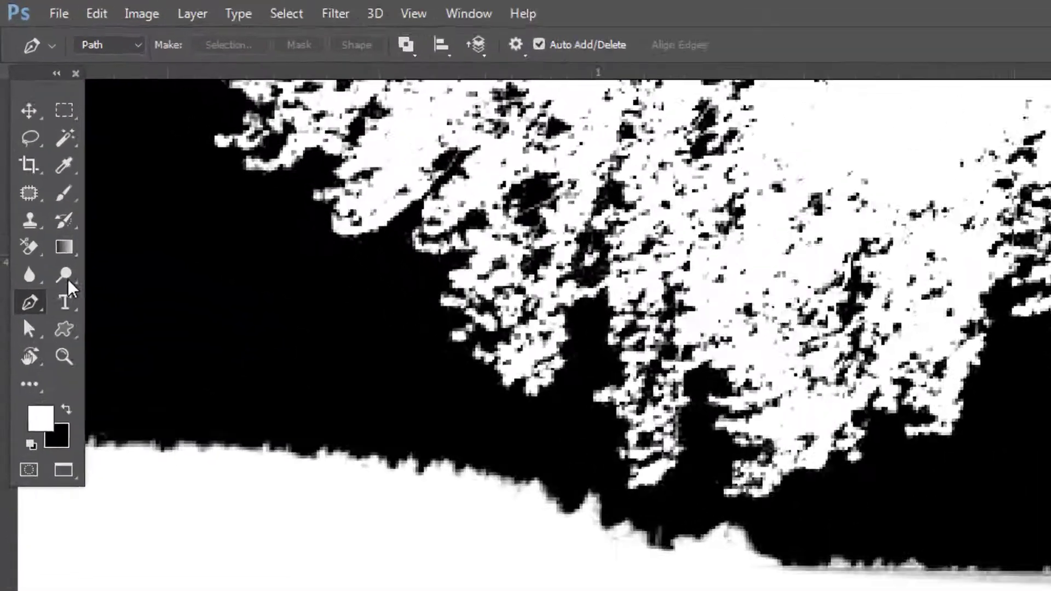
pyautogui.click(65, 277)
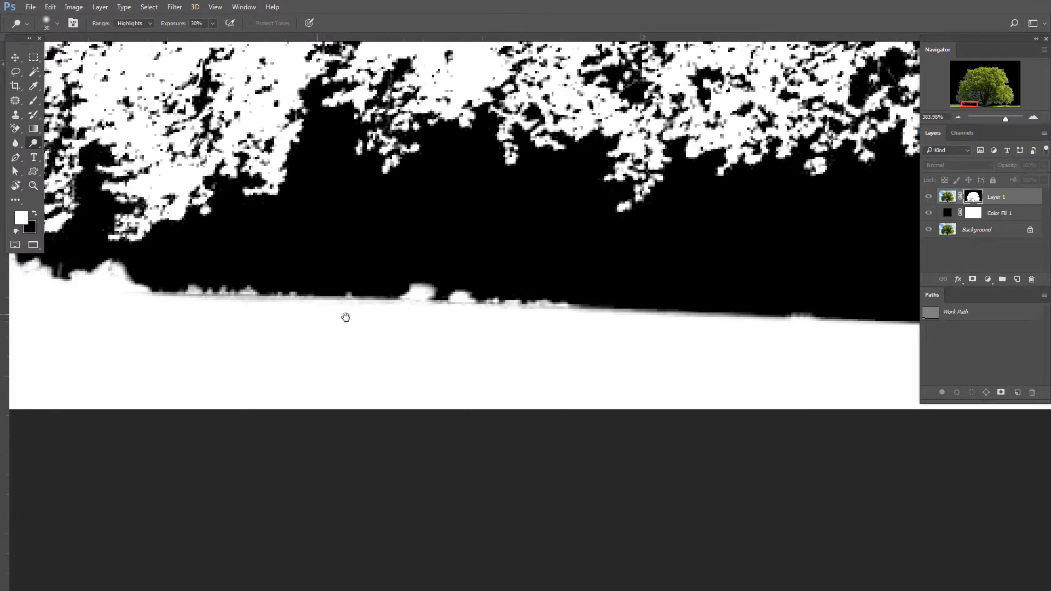
# Pan along the mask's ground line to the image's right edge.
pyautogui.moveTo(344, 312); pyautogui.dragTo(602, 323)
pyautogui.moveTo(199, 305)
pyautogui.mouseDown()
pyautogui.moveTo(655, 340)
pyautogui.moveTo(134, 277)
pyautogui.mouseUp()
pyautogui.scroll(-3, 406, 334)
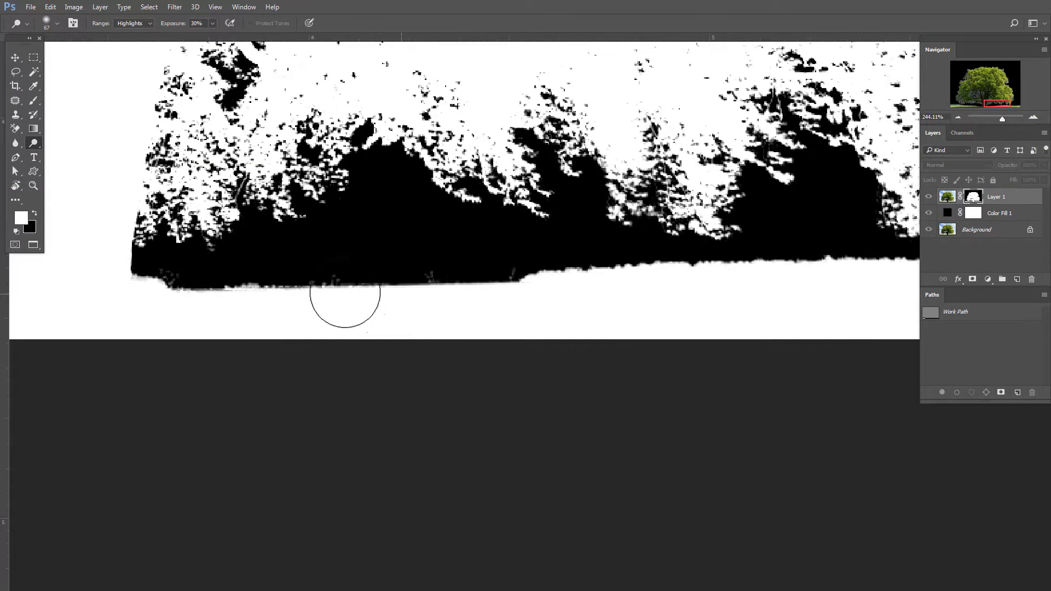
pyautogui.moveTo(279, 257); pyautogui.dragTo(60, 246)
pyautogui.moveTo(903, 257); pyautogui.dragTo(569, 246)
pyautogui.scroll(-1, 820, 266)
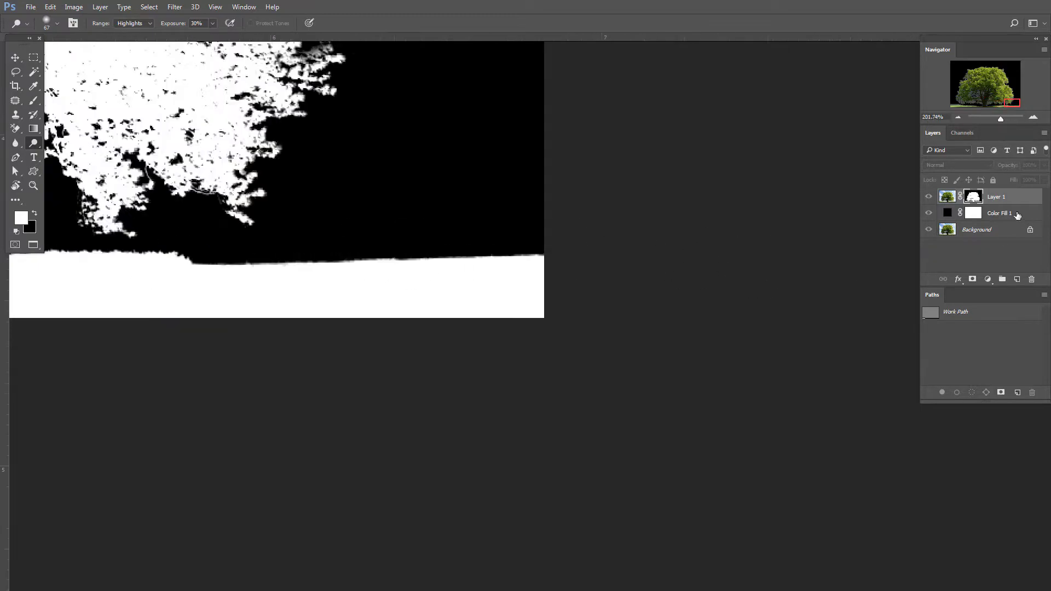
# Return to the colour composite and zoom in and out to check the foliage edges.
pyautogui.keyDown('alt'); pyautogui.click(979, 198); pyautogui.keyUp('alt')
pyautogui.scroll(-3, 641, 258)
pyautogui.scroll(-3, 687, 401)
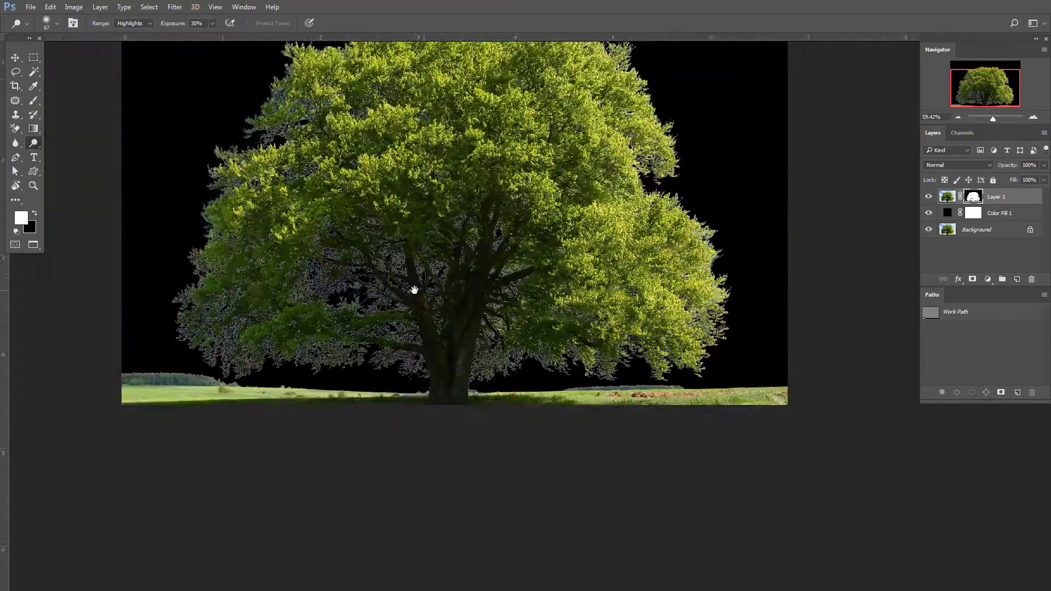
pyautogui.scroll(-3, 413, 288)
pyautogui.scroll(1, 533, 305)
pyautogui.scroll(1, 352, 368)
pyautogui.scroll(2, 383, 328)
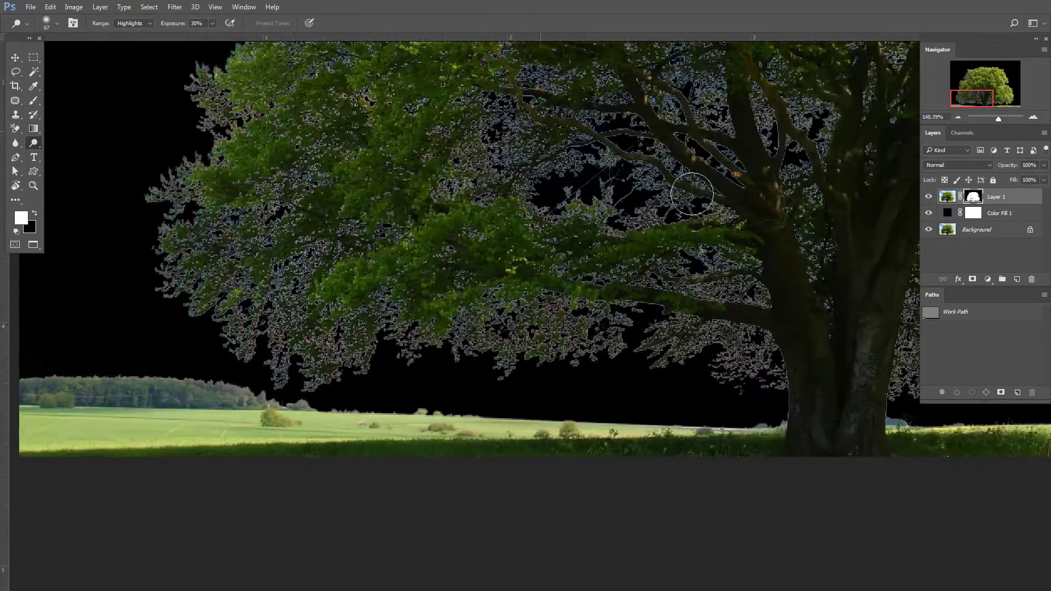
pyautogui.scroll(1, 557, 286)
pyautogui.scroll(-1, 557, 286)
pyautogui.scroll(2, 627, 250)
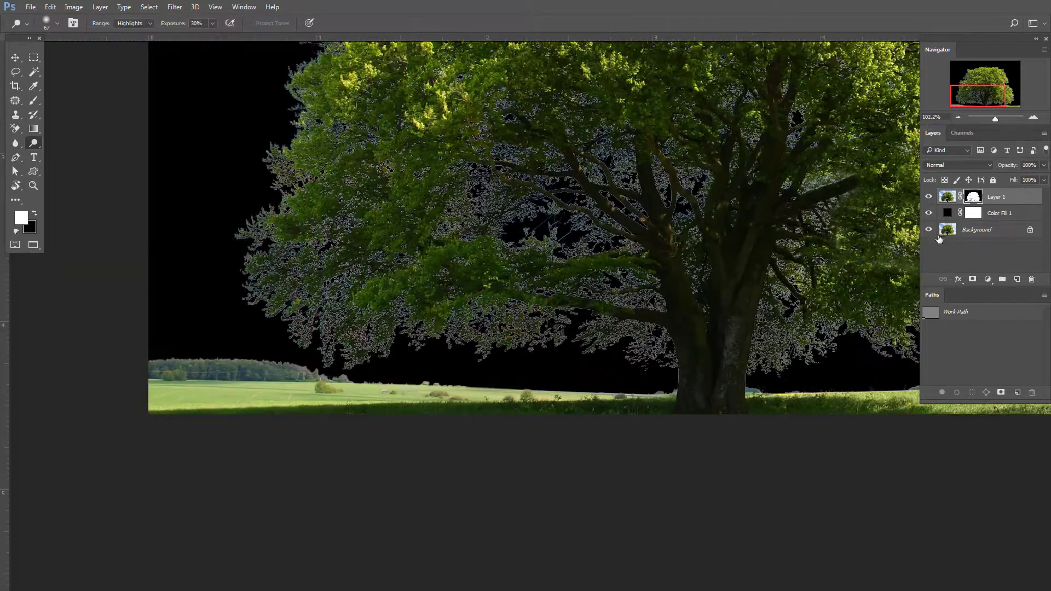
# Show the original photo with its sky for comparison and frame the whole tree.
pyautogui.click(929, 230)
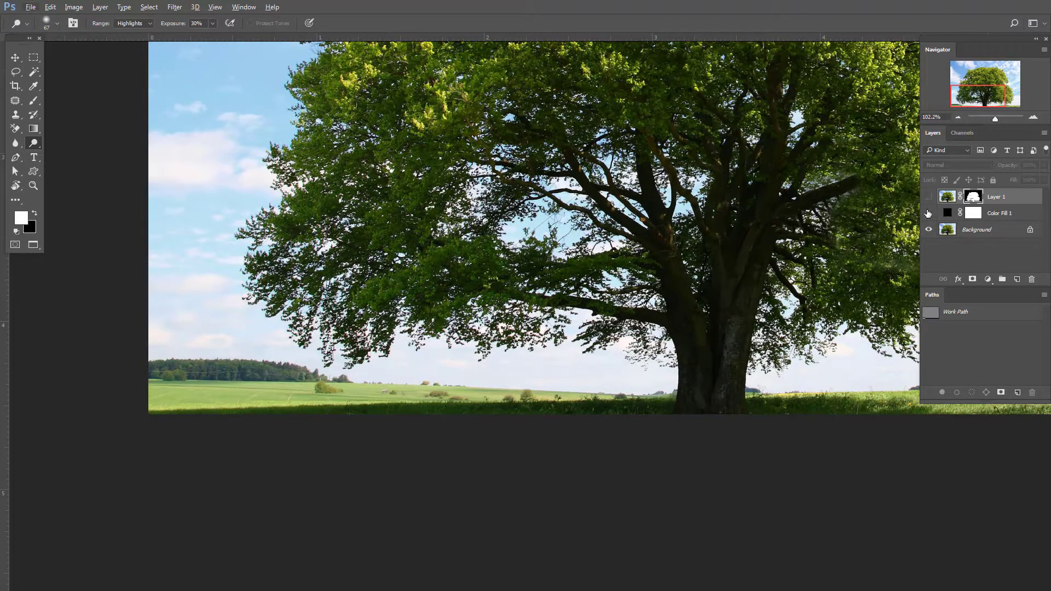
pyautogui.scroll(2, 568, 262)
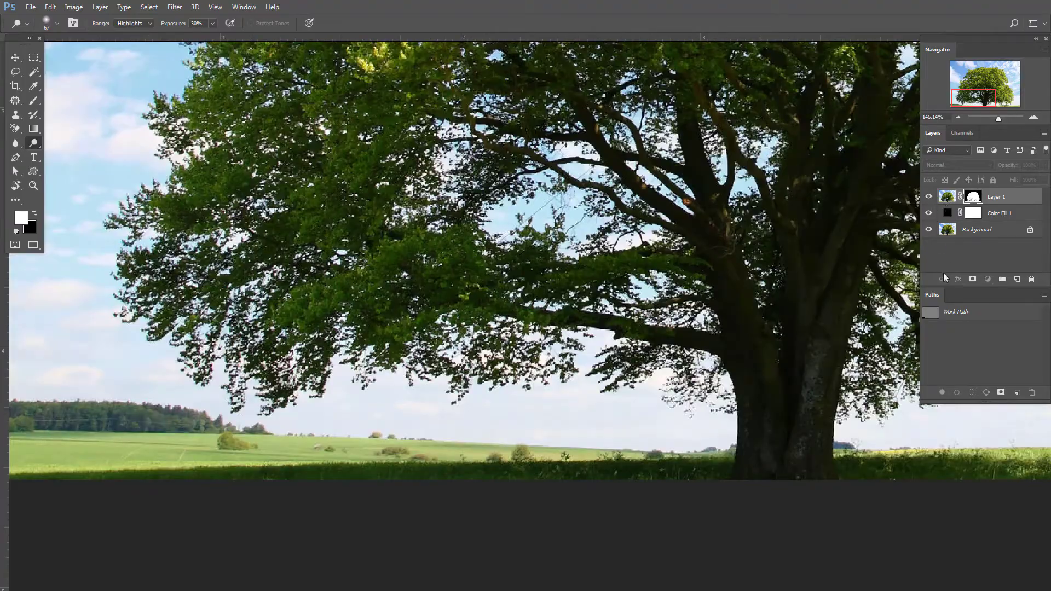
pyautogui.scroll(3, 487, 286)
pyautogui.scroll(3, 486, 294)
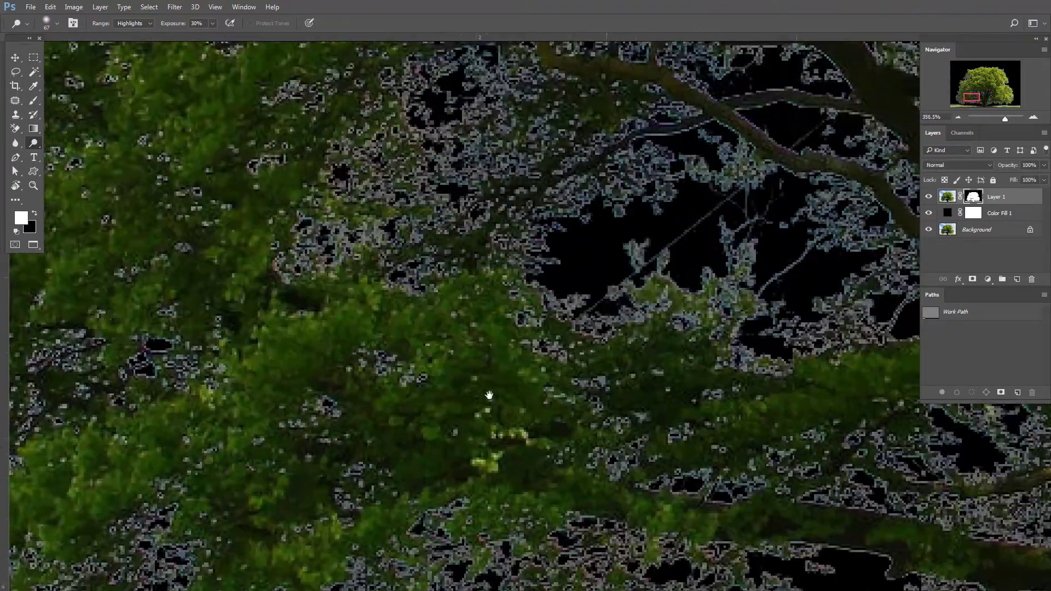
pyautogui.scroll(-5, 484, 383)
pyautogui.scroll(-3, 547, 306)
pyautogui.moveTo(573, 263)
pyautogui.mouseDown()
pyautogui.moveTo(363, 352)
pyautogui.moveTo(564, 256)
pyautogui.mouseUp()
pyautogui.scroll(-2, 362, 362)
pyautogui.scroll(3, 360, 367)
pyautogui.scroll(2, 363, 372)
pyautogui.scroll(-2, 550, 279)
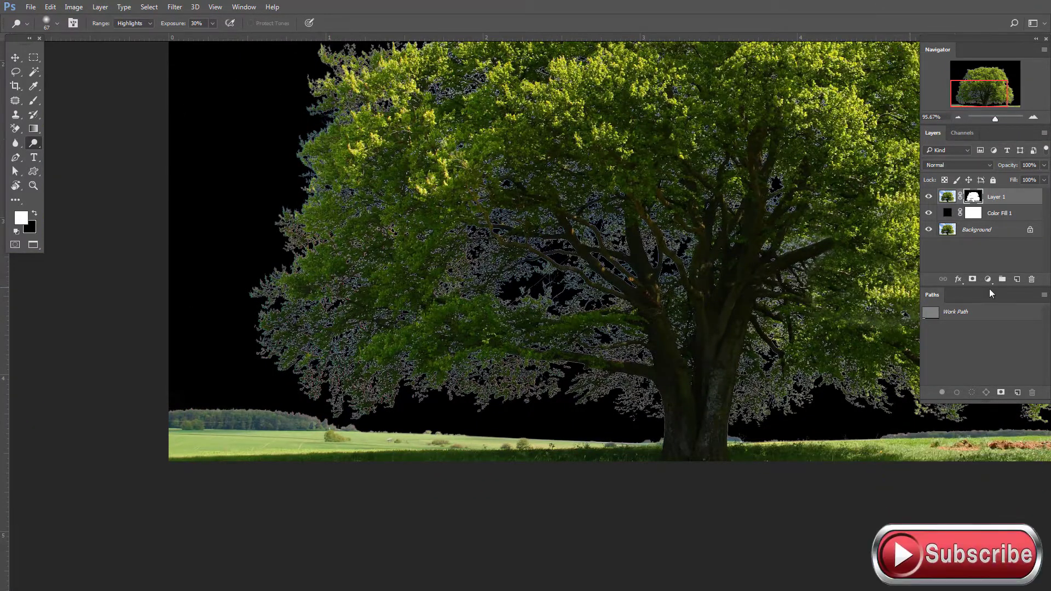
# Select the sky outside the tree mask, feather it 0.5 px, and hide the selection edges.
pyautogui.keyDown('ctrl'); pyautogui.click(973, 198); pyautogui.keyUp('ctrl')
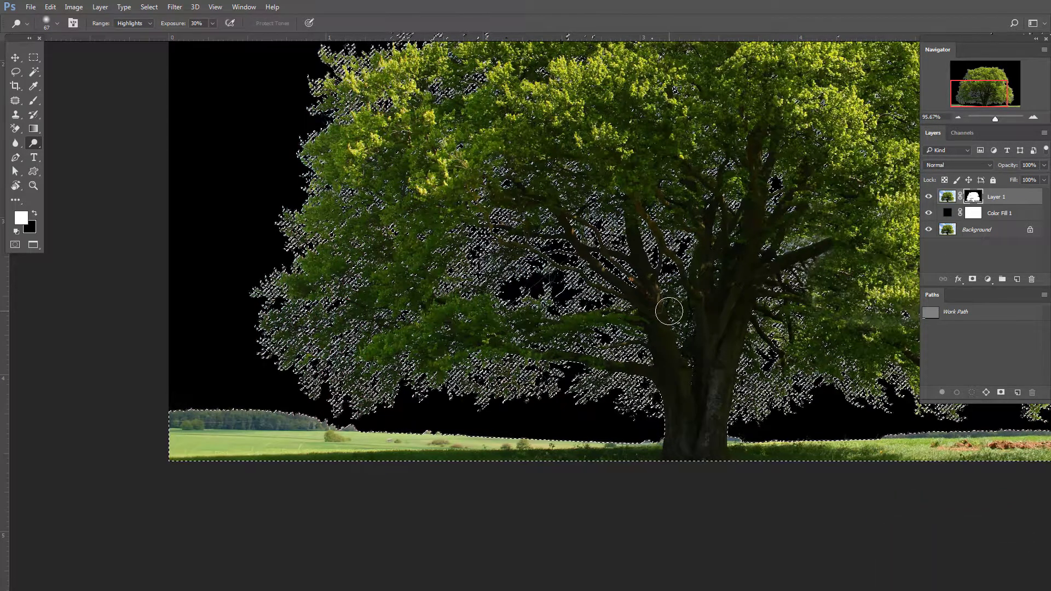
pyautogui.hotkey('ctrl', 'shift', 'i')
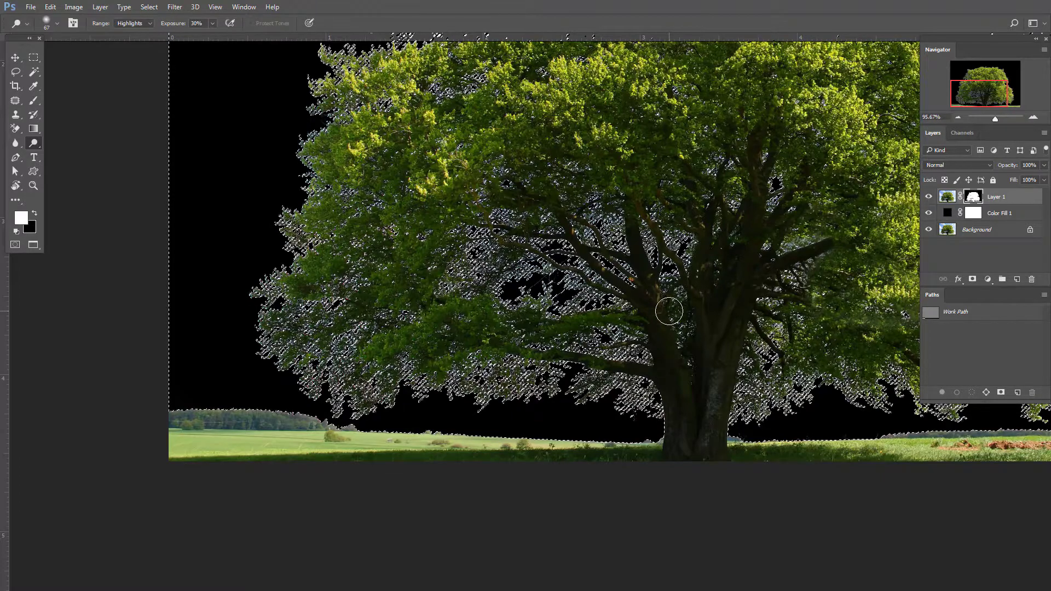
pyautogui.hotkey('ctrl', 'alt', 'd')
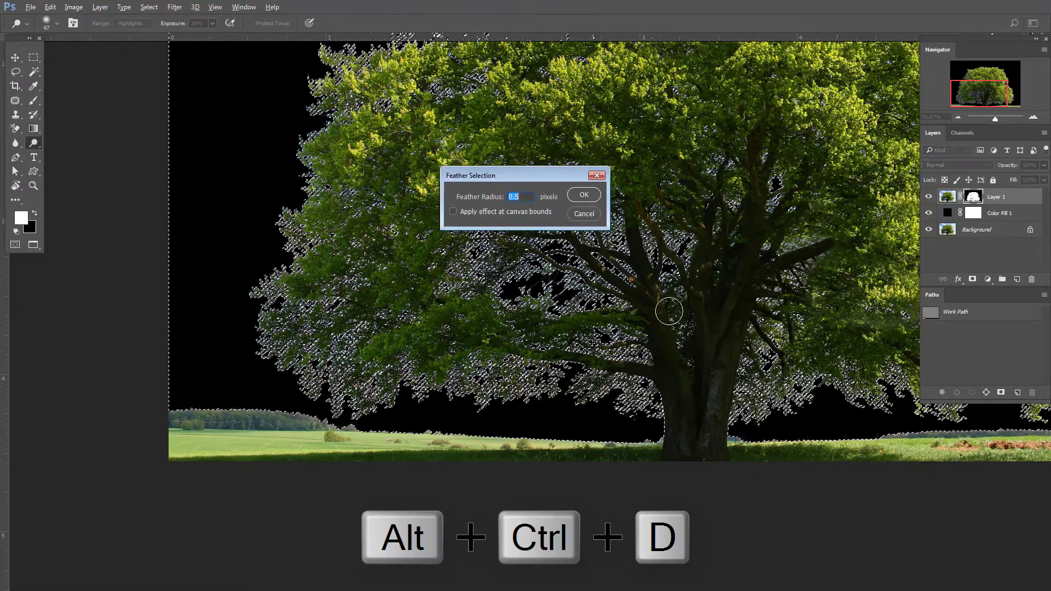
pyautogui.press('Return')
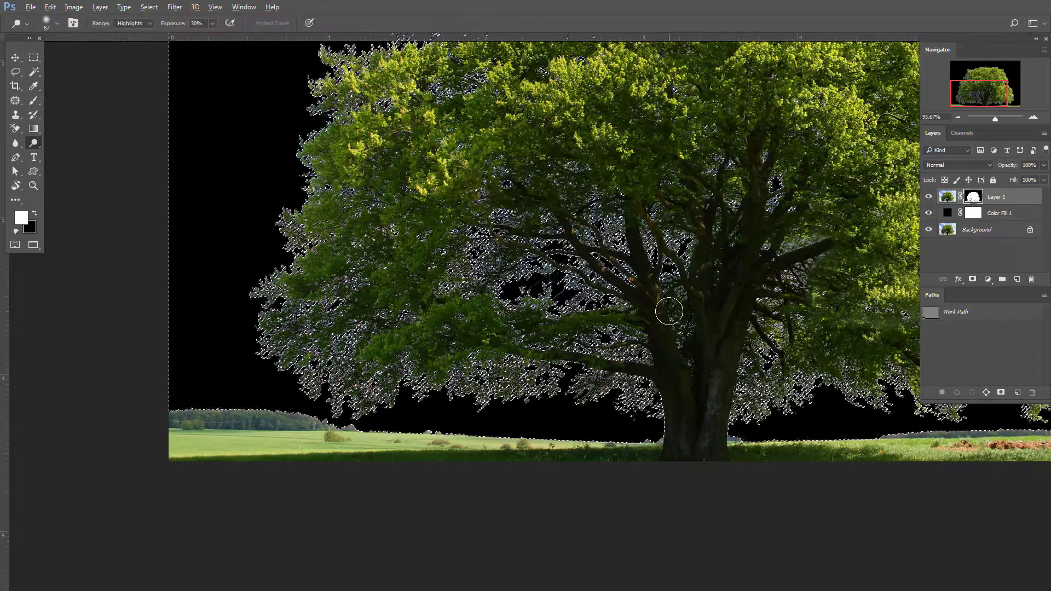
pyautogui.hotkey('ctrl', 'h')
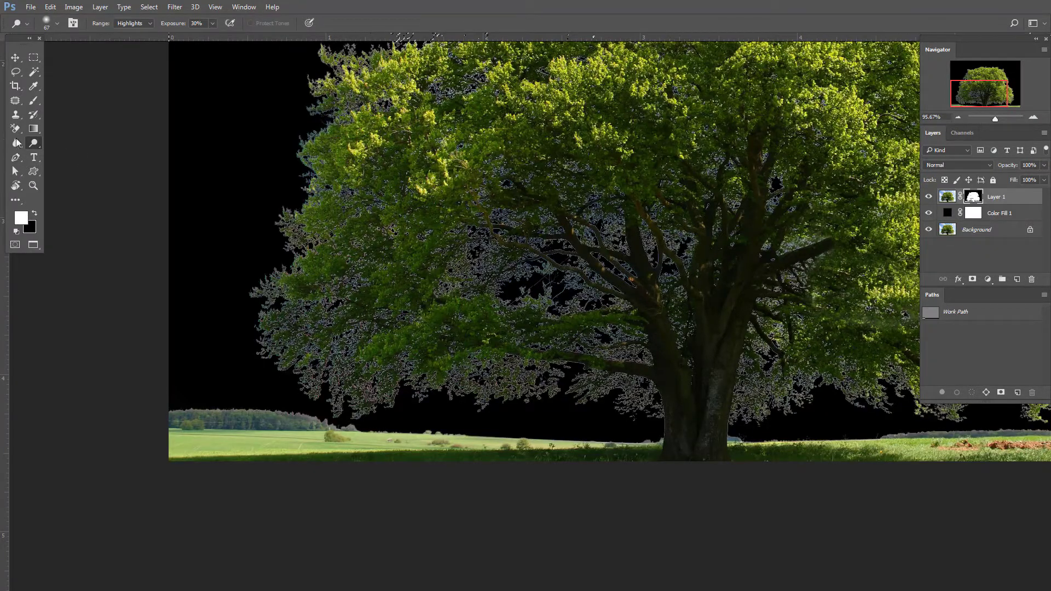
pyautogui.press('b')
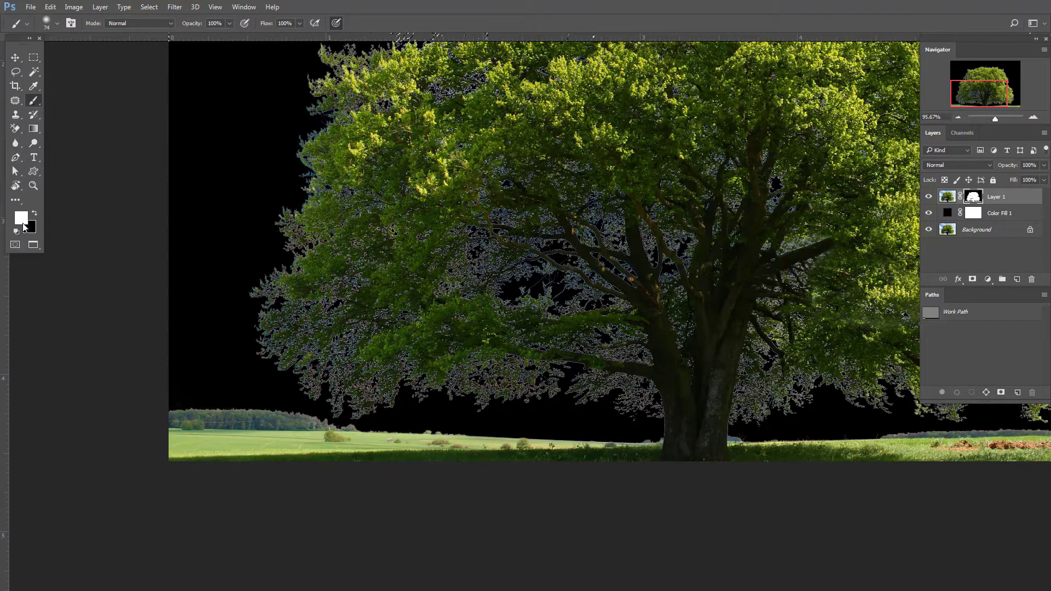
# Make black the foreground colour and zoom into the tree's foliage.
pyautogui.press('x')
pyautogui.scroll(3, 542, 276)
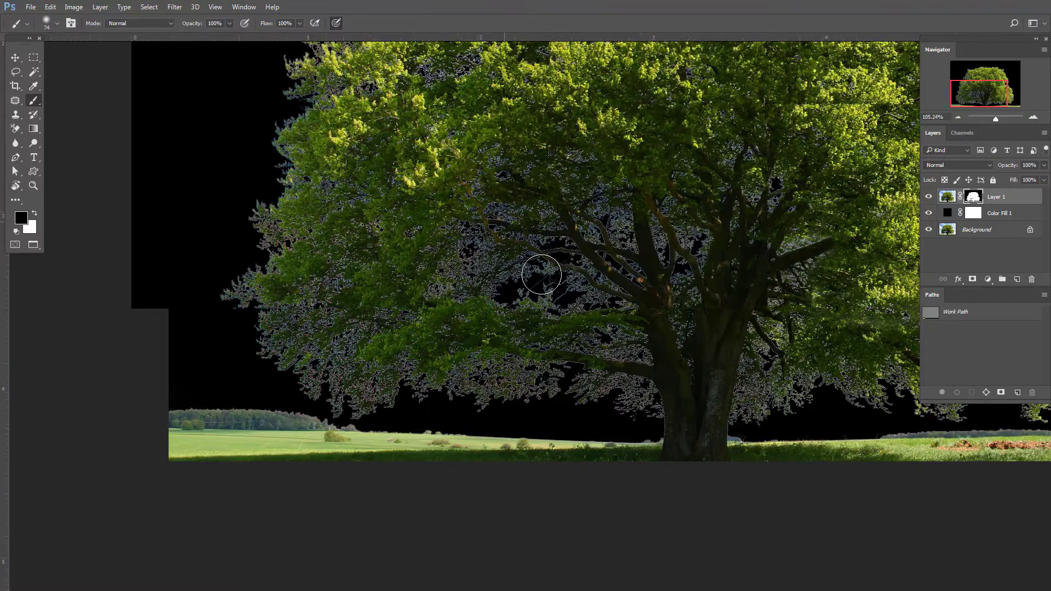
pyautogui.scroll(2, 547, 277)
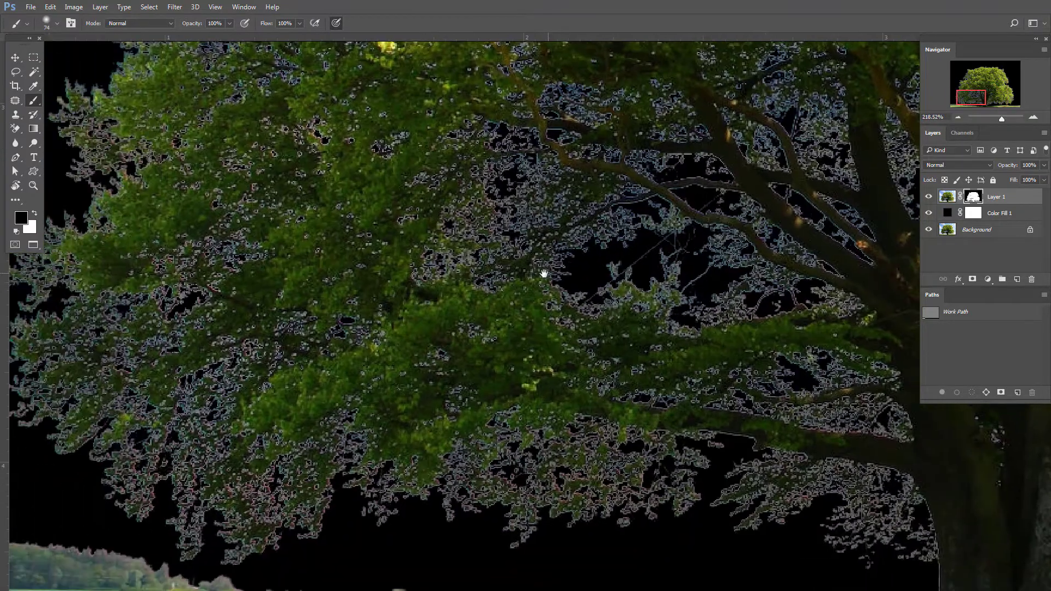
pyautogui.scroll(2, 542, 272)
pyautogui.scroll(-2, 621, 234)
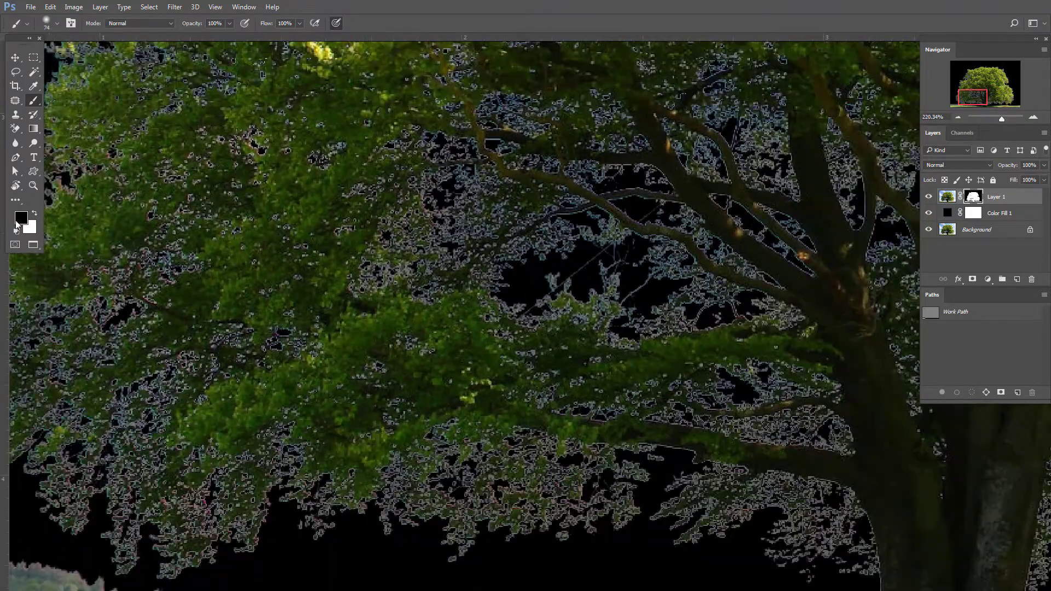
pyautogui.scroll(-3, 168, 255)
pyautogui.scroll(3, 119, 250)
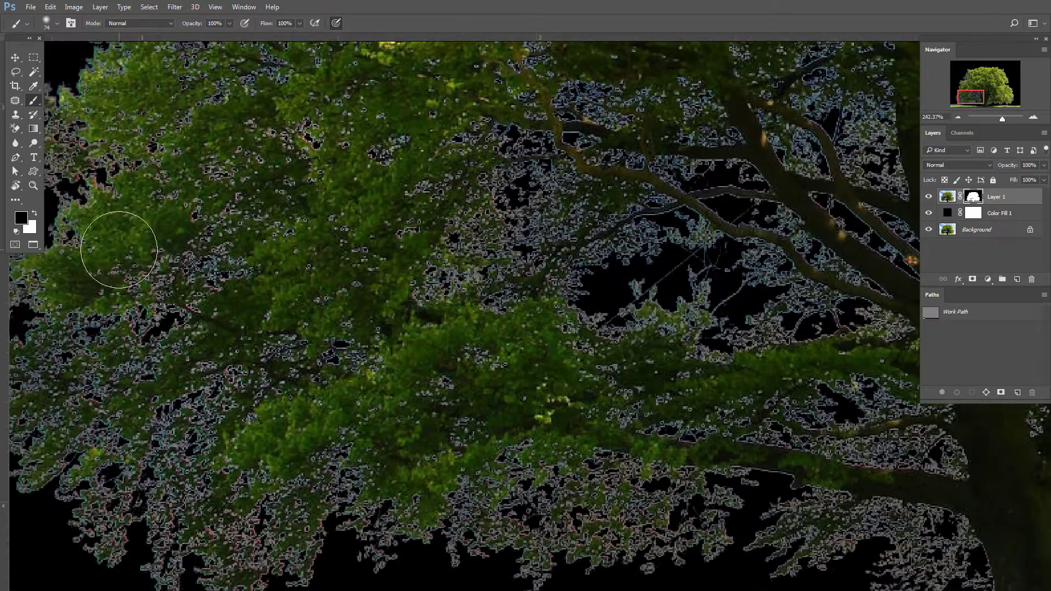
# Lower the brush opacity to 20% and enlarge the brush.
pyautogui.press(']')
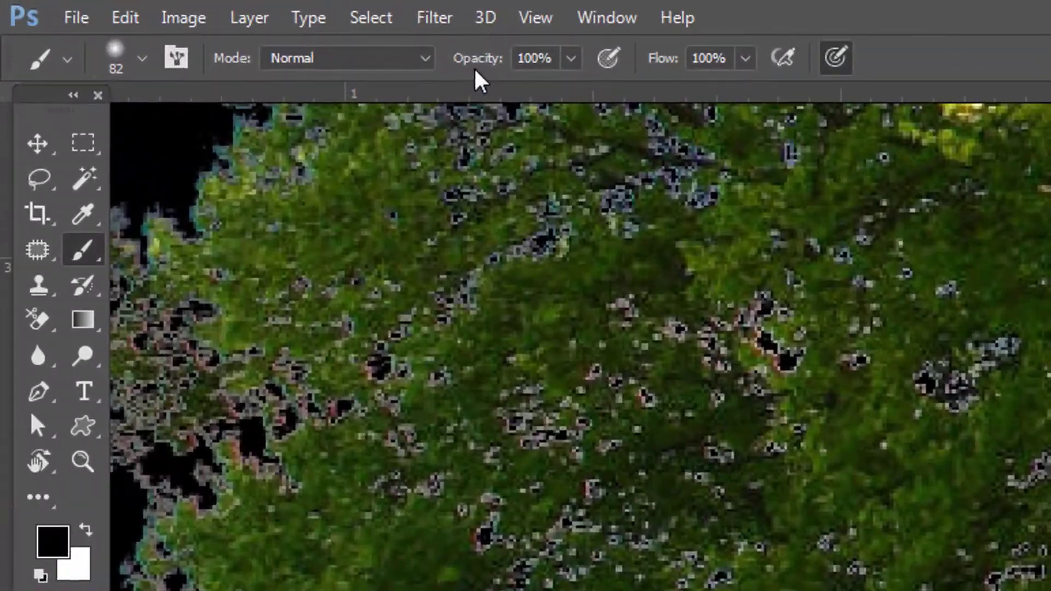
pyautogui.click(192, 24)
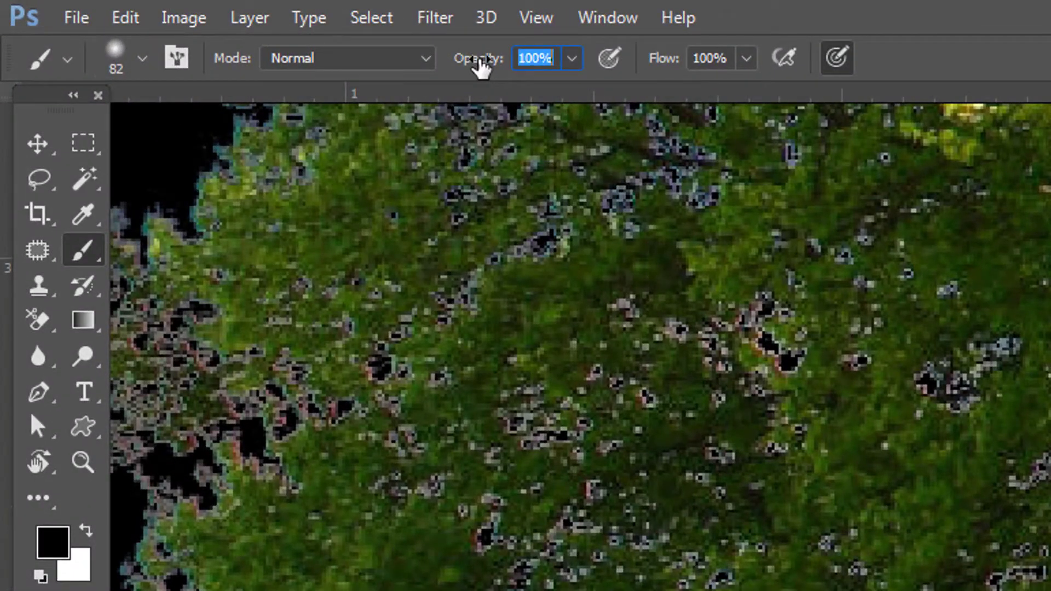
pyautogui.write('50')
pyautogui.press('Return')
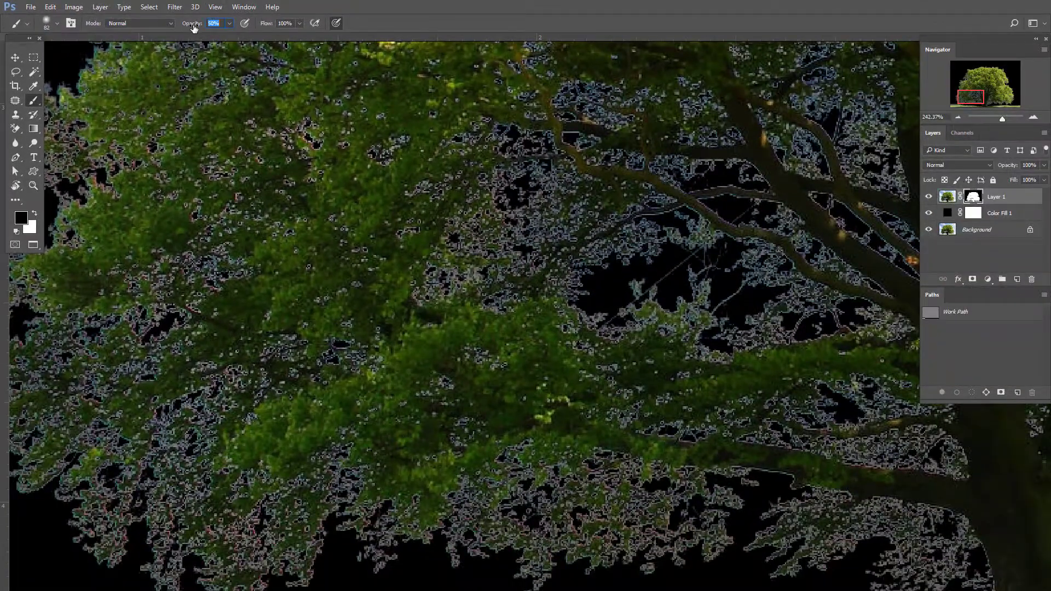
pyautogui.press('Return')
pyautogui.press(']')
pyautogui.press(']')
pyautogui.press(']')
pyautogui.scroll(-3, 188, 445)
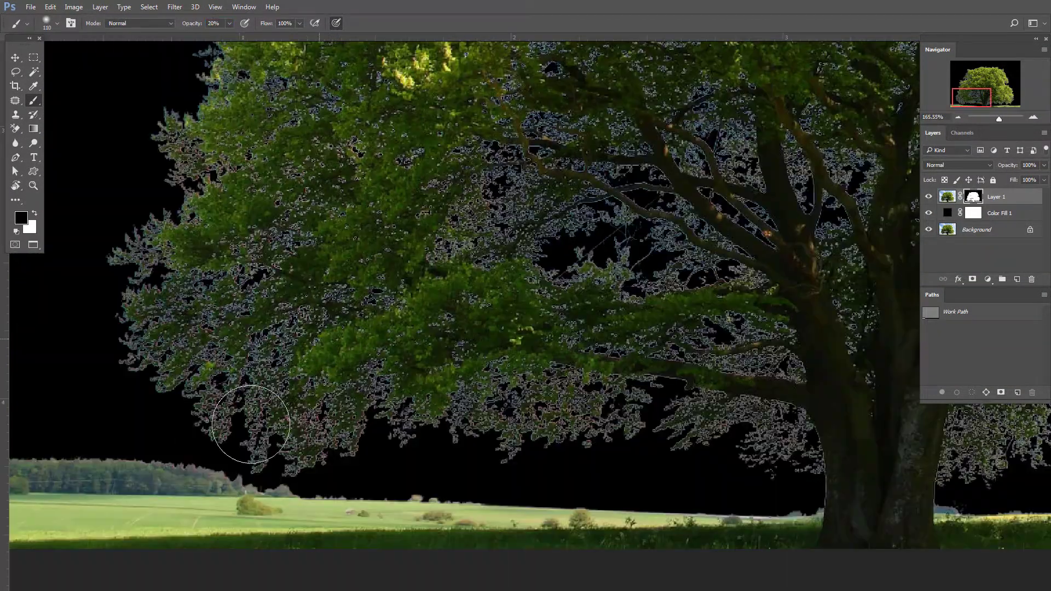
# Paint over the lower-left foliage edge, then enlarge the brush to about 291 px.
pyautogui.moveTo(215, 301); pyautogui.dragTo(232, 391)
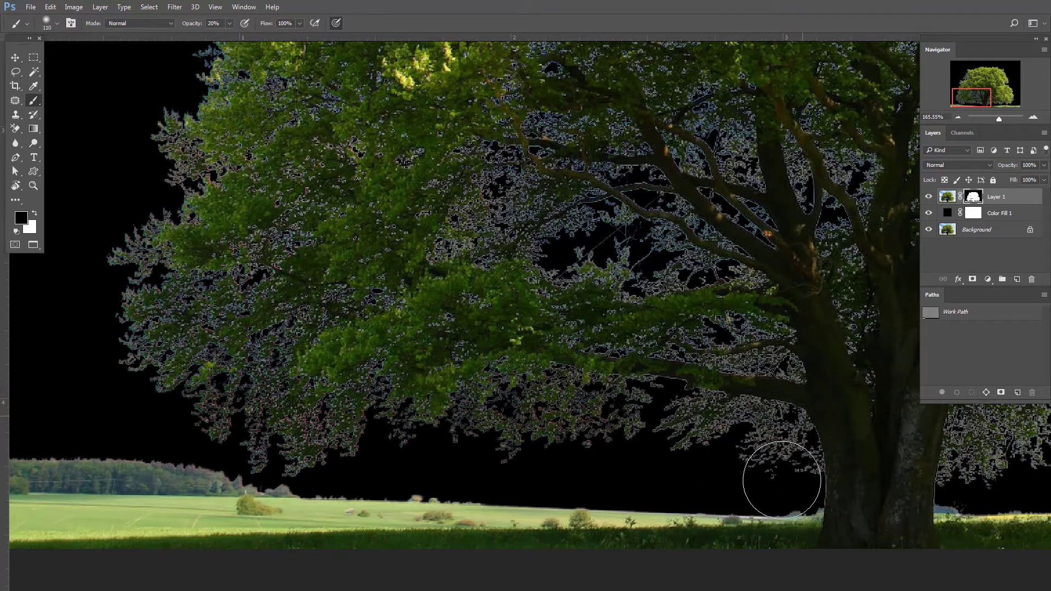
pyautogui.press(']')
pyautogui.press(']')
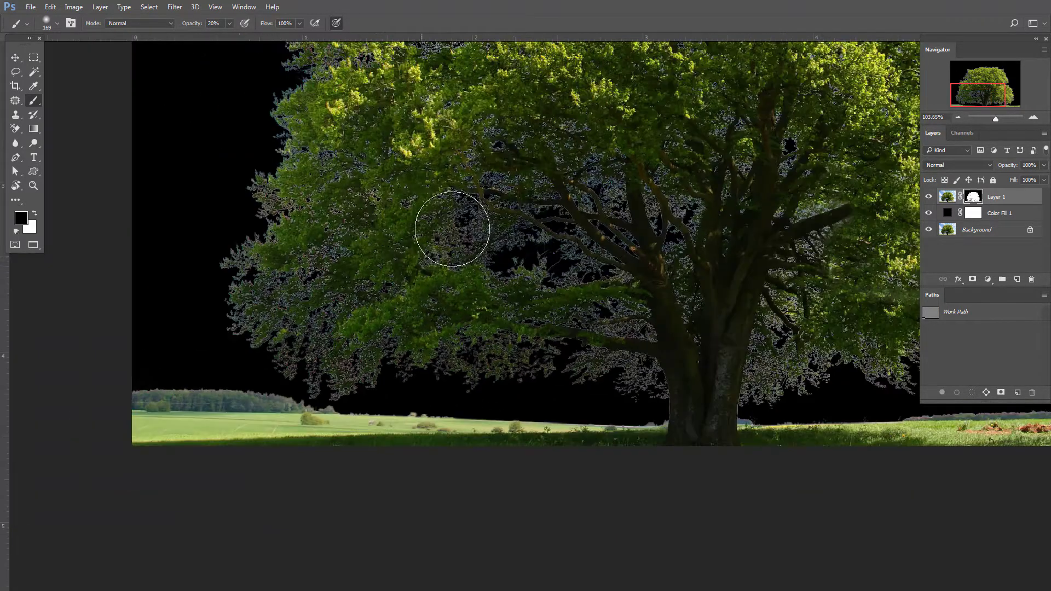
pyautogui.scroll(-3, 438, 235)
pyautogui.scroll(5, 363, 197)
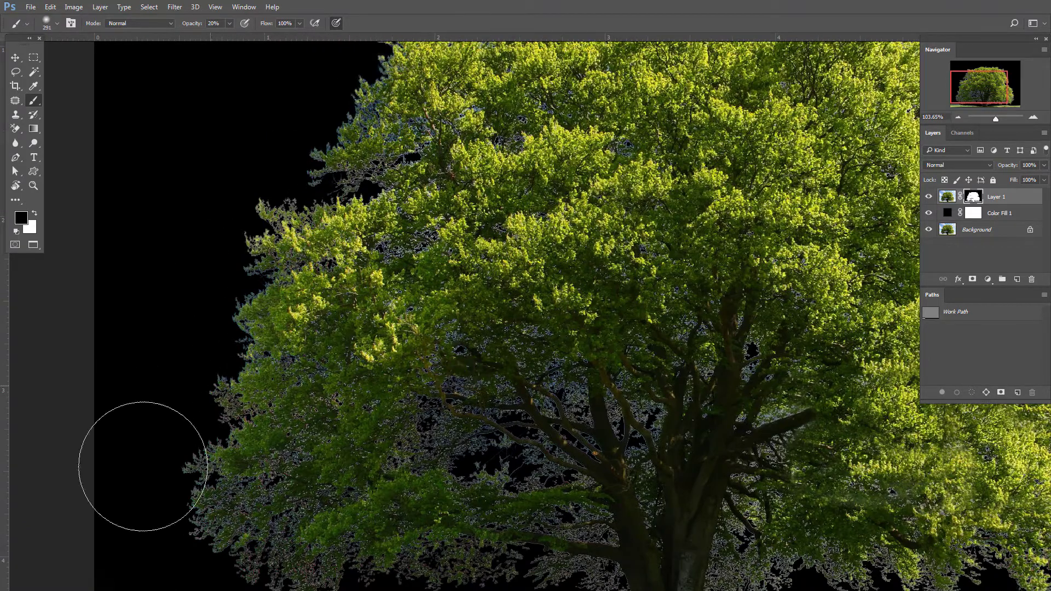
pyautogui.moveTo(438, 395)
pyautogui.mouseDown()
pyautogui.moveTo(323, 350)
pyautogui.moveTo(192, 329)
pyautogui.mouseUp()
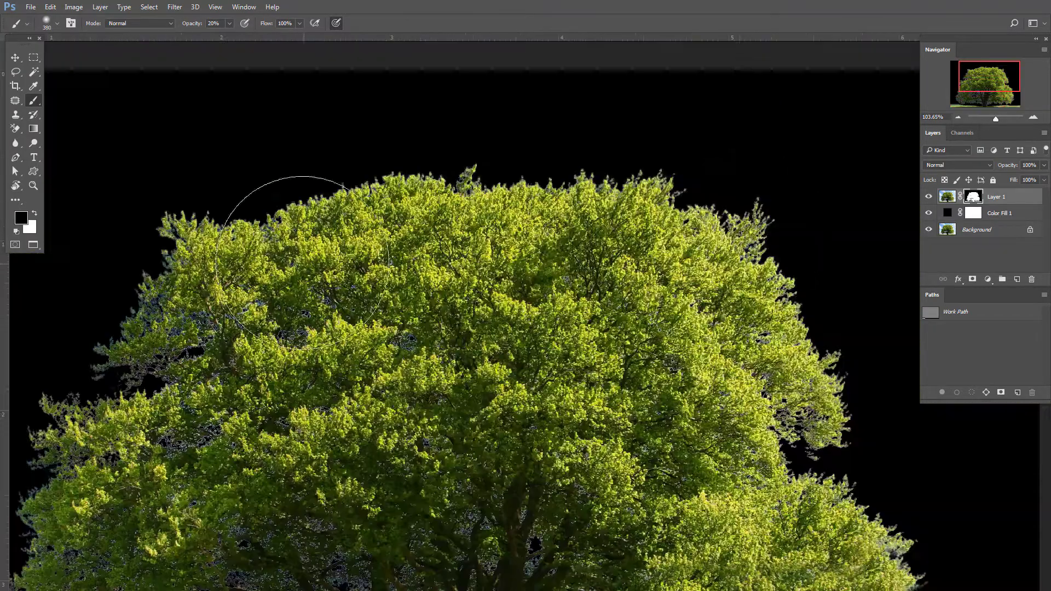
pyautogui.scroll(-3, 300, 403)
pyautogui.press(']')
# Brush over the foliage around the trunk on the tree's left side.
pyautogui.moveTo(300, 403)
pyautogui.mouseDown()
pyautogui.moveTo(556, 392)
pyautogui.moveTo(93, 305)
pyautogui.moveTo(435, 348)
pyautogui.moveTo(137, 383)
pyautogui.mouseUp()
pyautogui.scroll(-2, 441, 274)
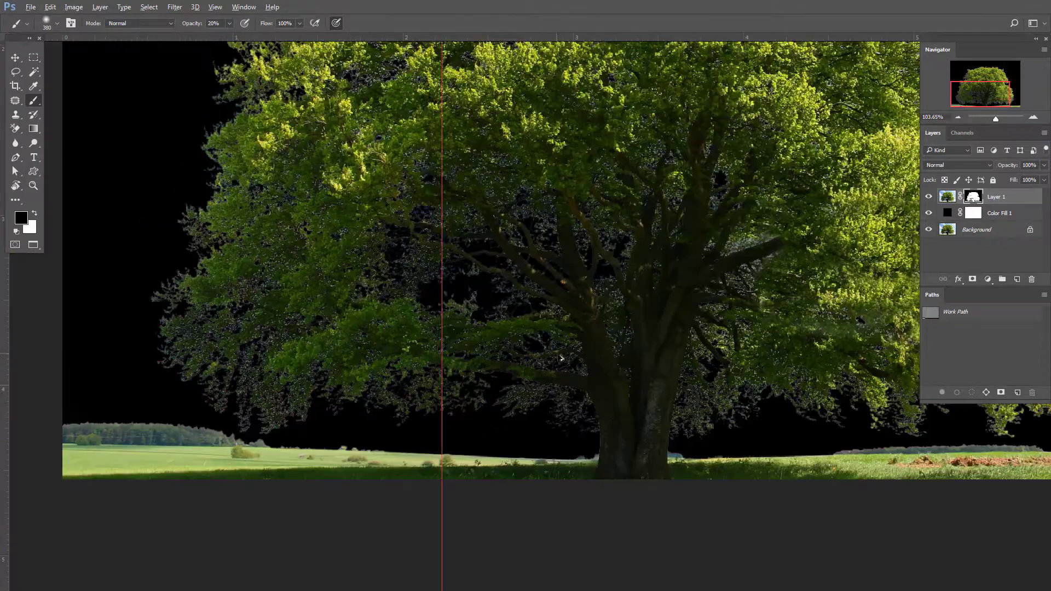
pyautogui.scroll(-1, 635, 301)
pyautogui.scroll(-1, 649, 155)
pyautogui.scroll(2, 657, 351)
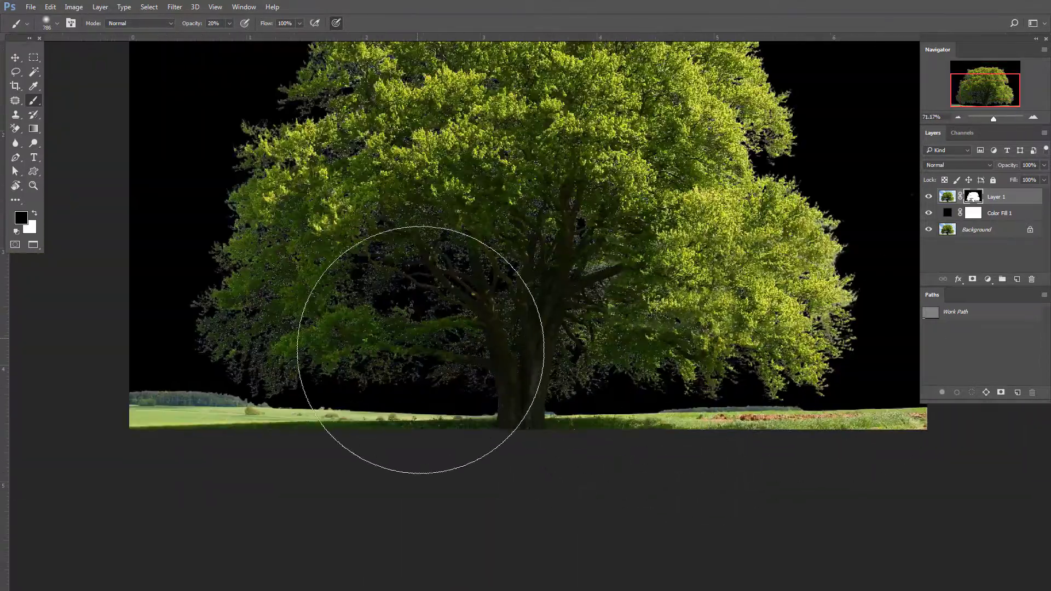
pyautogui.scroll(-1, 438, 361)
pyautogui.moveTo(506, 422); pyautogui.dragTo(429, 352)
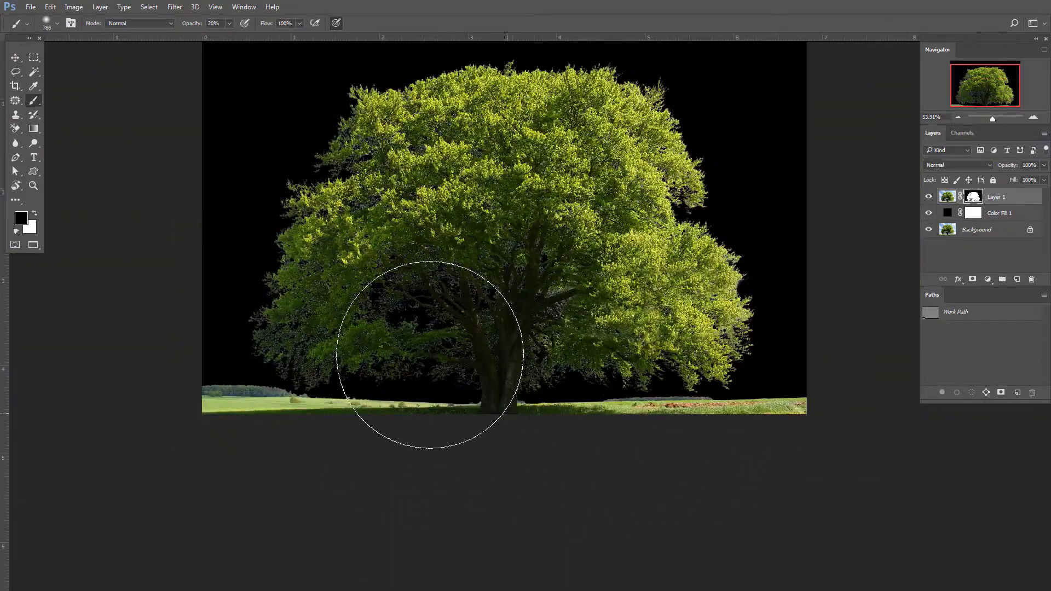
pyautogui.press('p')
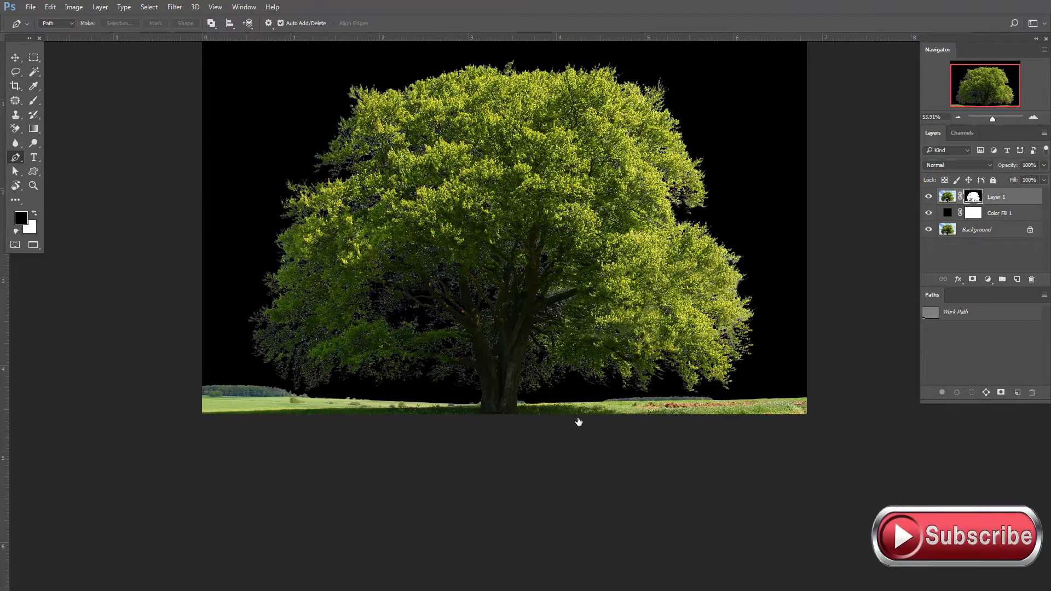
# Show the Color Fill and Background layers again and set Color Fill 1 to red cc0000.
pyautogui.scroll(3, 719, 250)
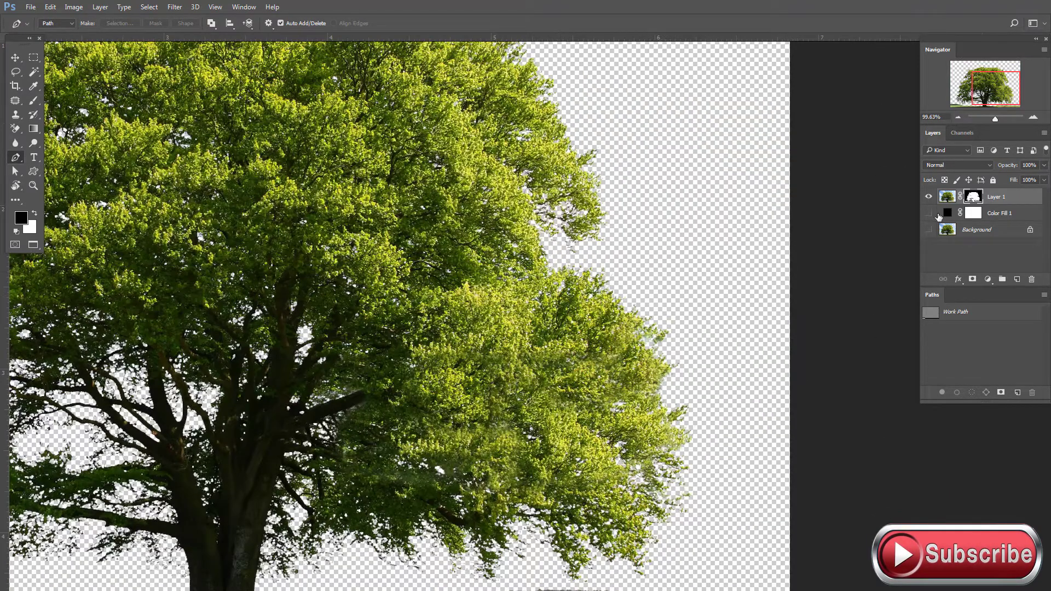
pyautogui.moveTo(929, 213); pyautogui.dragTo(929, 229)
pyautogui.hotkey('ctrl', '0')
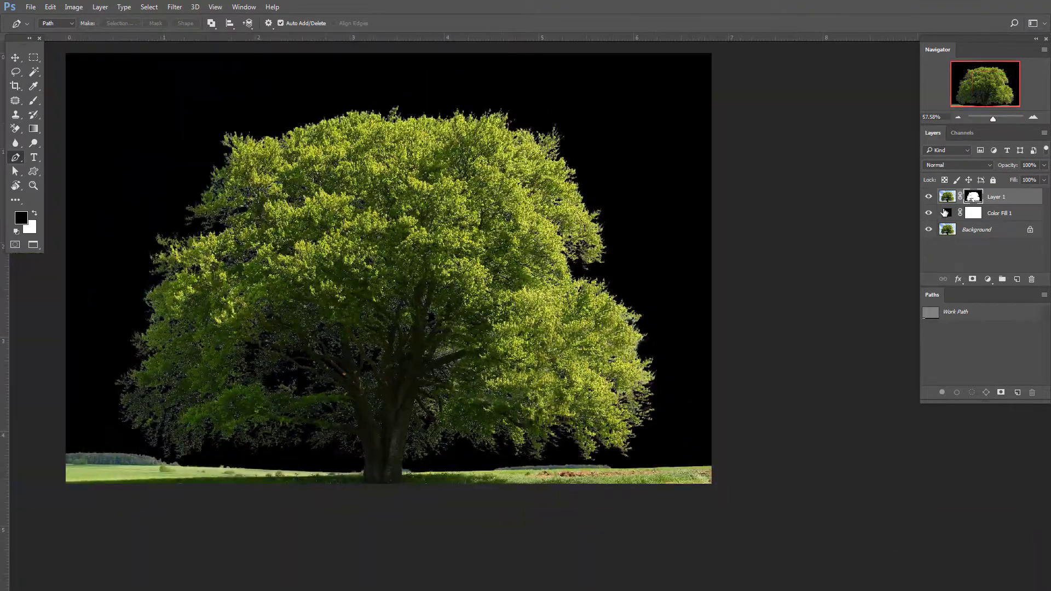
pyautogui.doubleClick(947, 214)
pyautogui.click(722, 347)
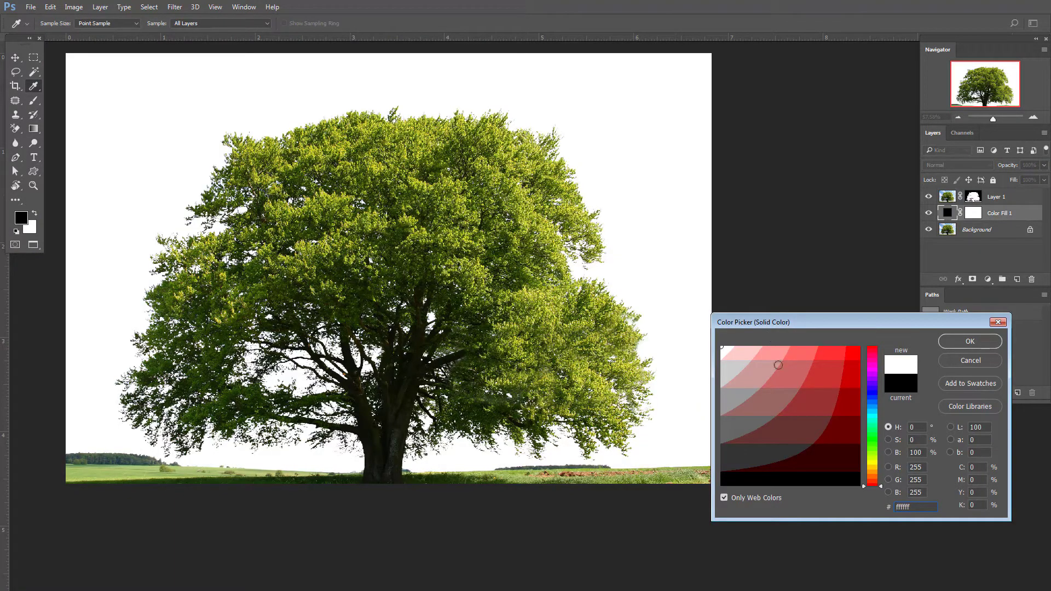
pyautogui.click(843, 381)
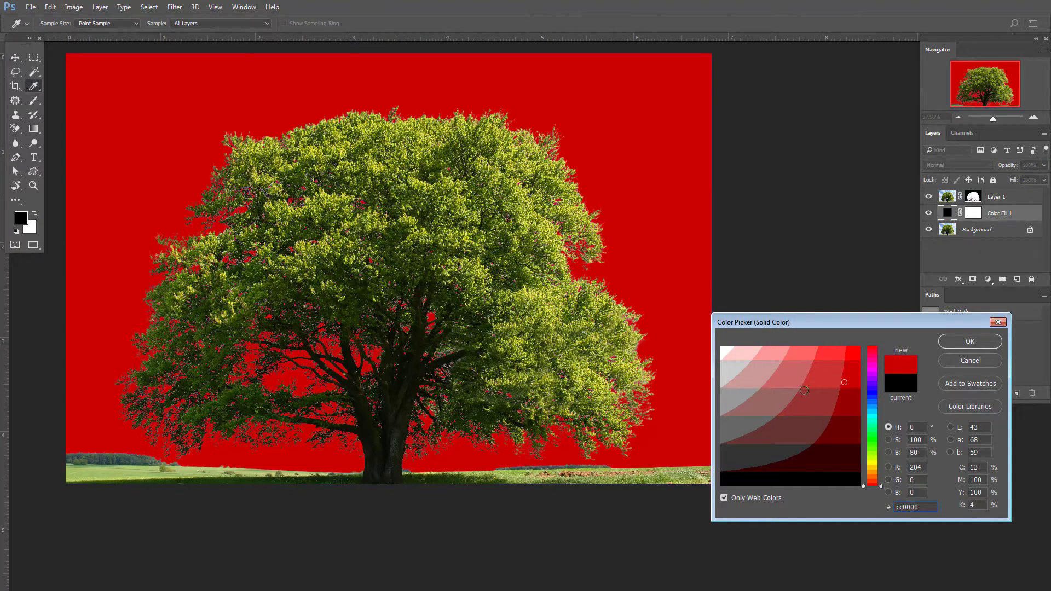